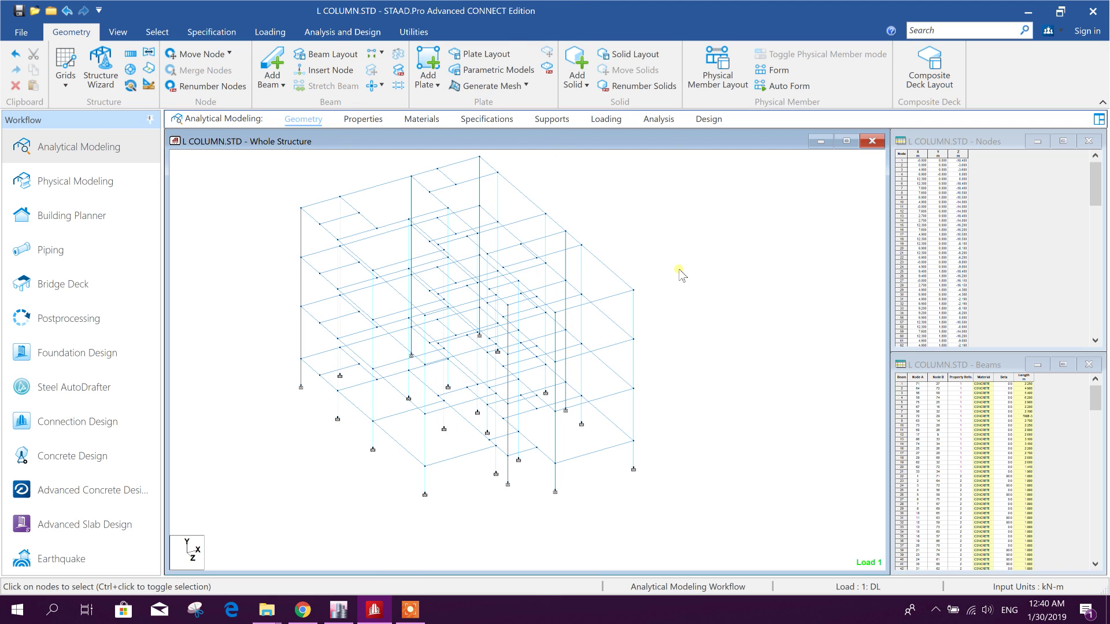
Pan the view and show the section list: Rect 0.60x0.20, Rect 0.70x0.20 and L20X60
middle_click_drag(690, 330, 692, 354)
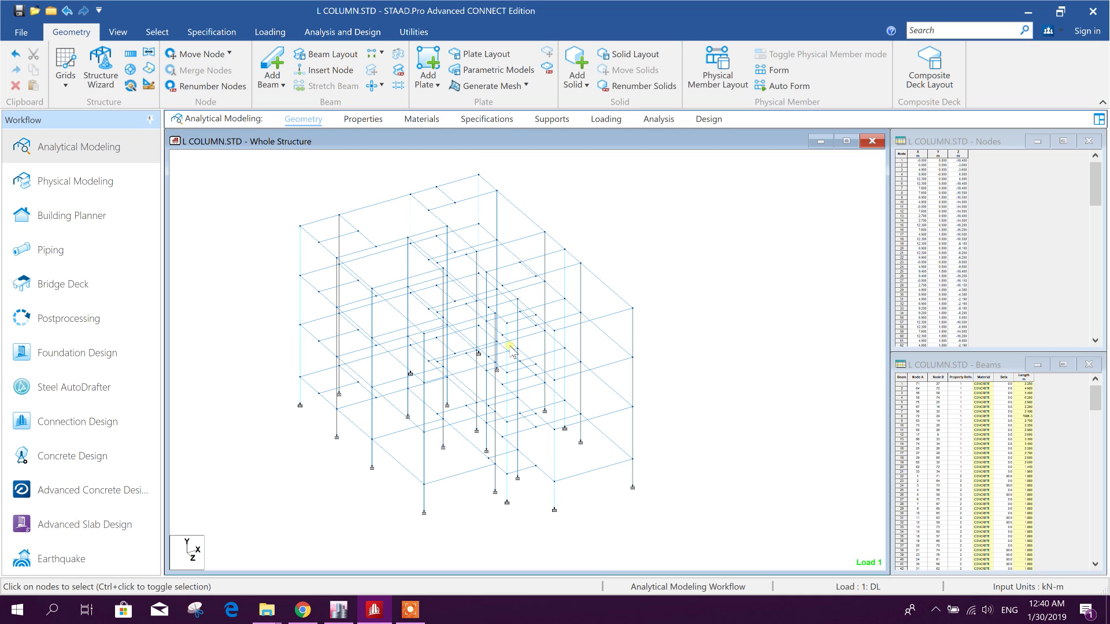
middle_click_drag(655, 392, 665, 372)
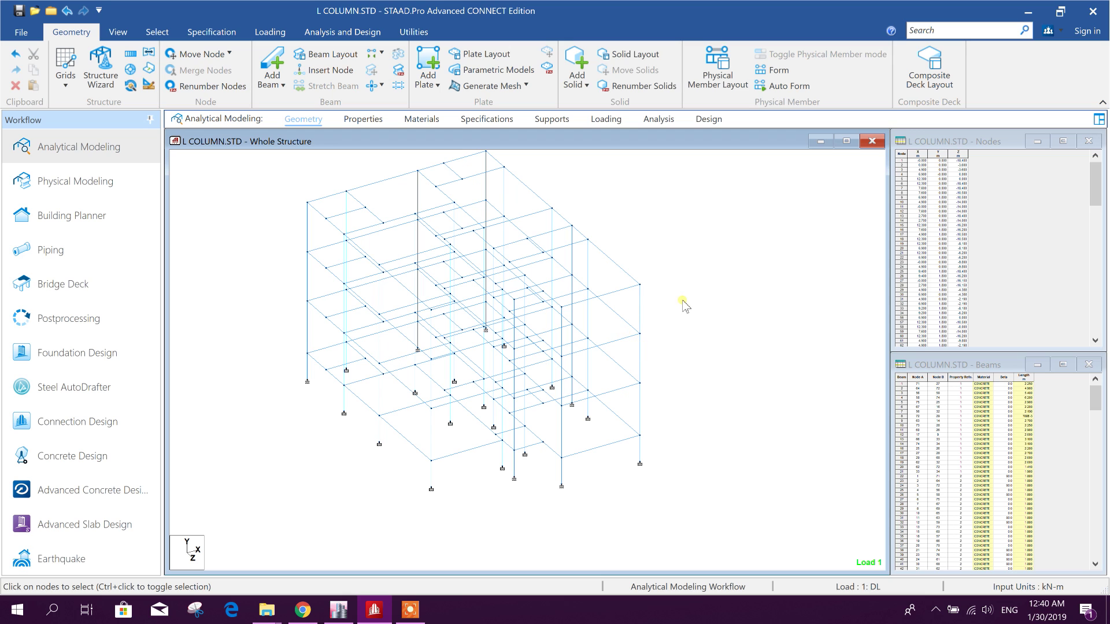
middle_click_drag(673, 288, 660, 313)
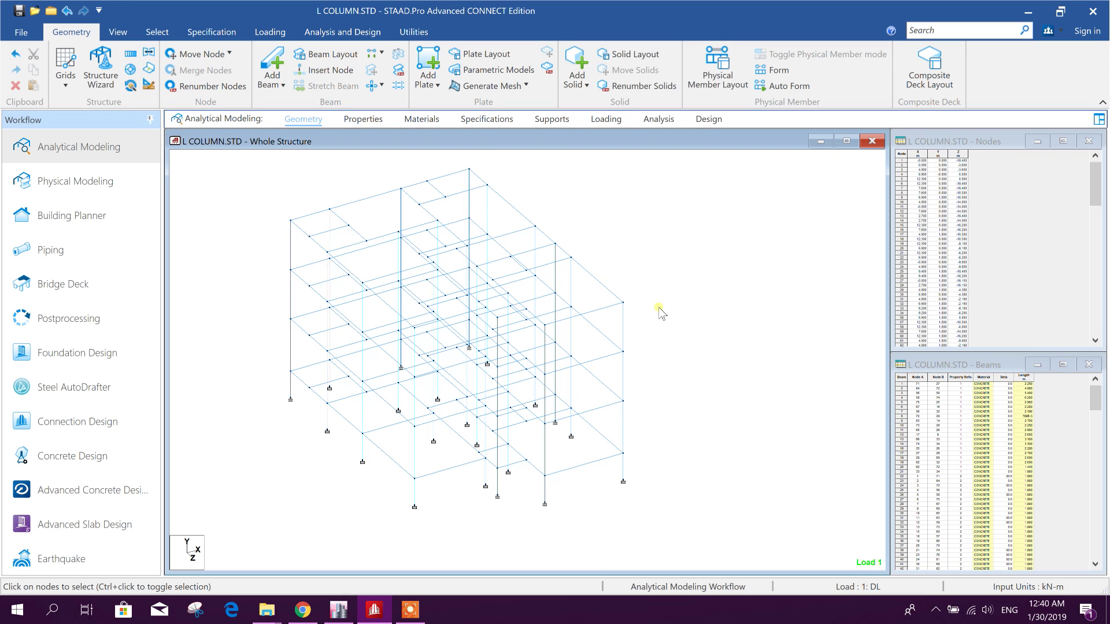
middle_click_drag(664, 358, 653, 346)
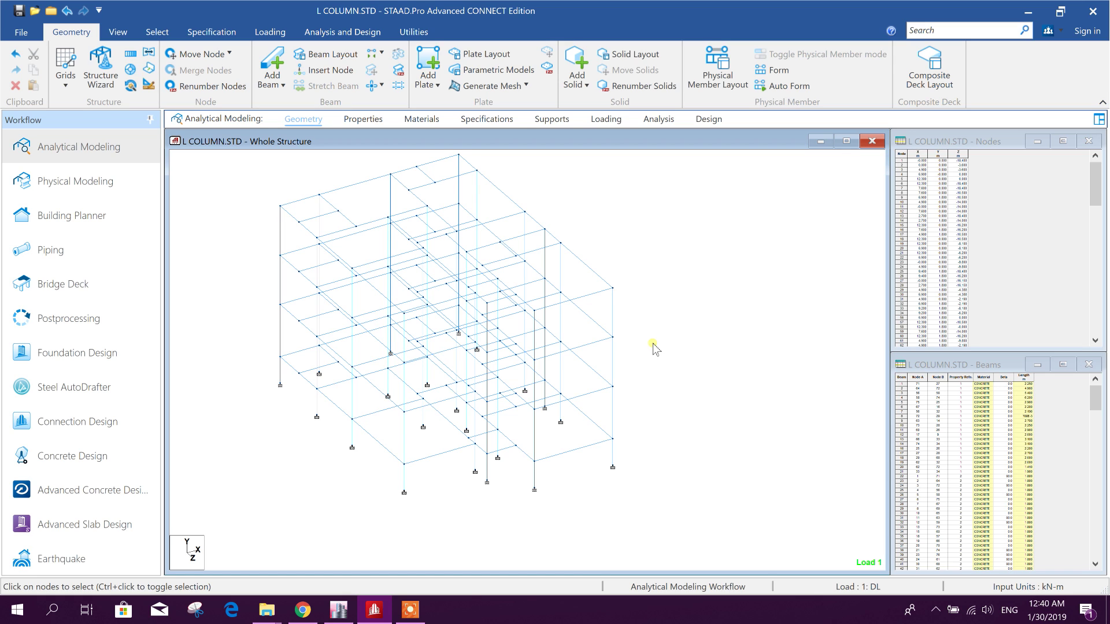
left_click(363, 121)
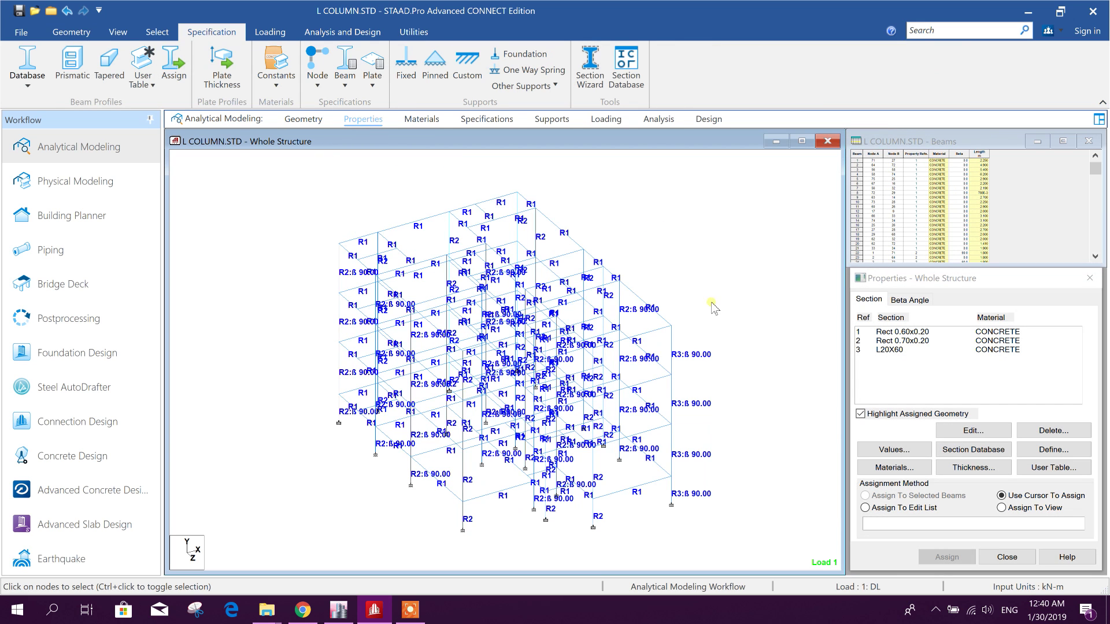
left_click(890, 350)
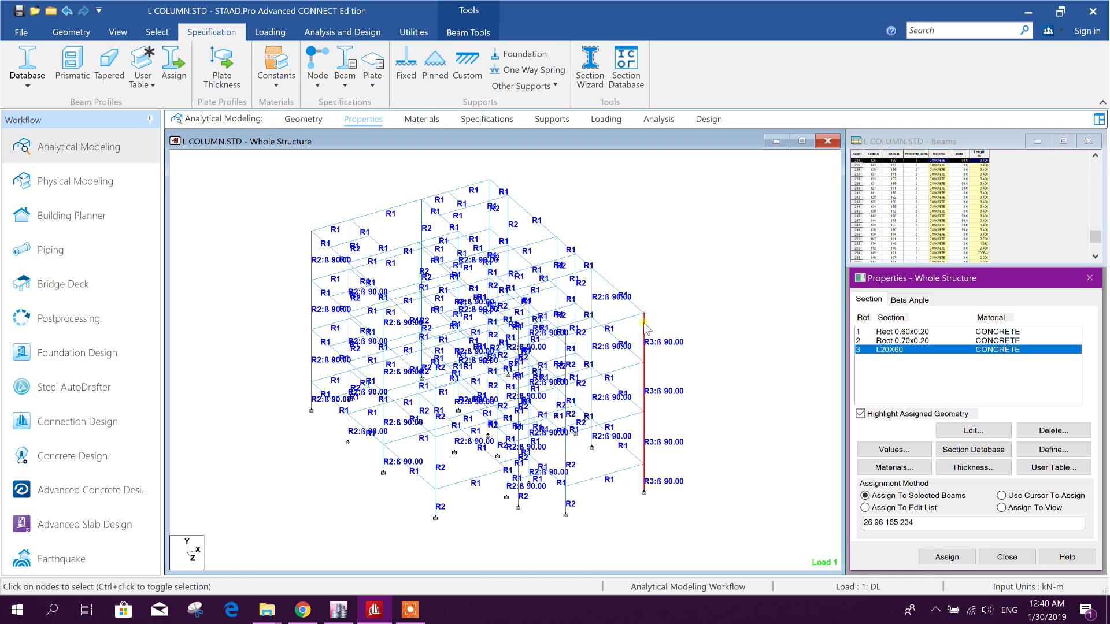
left_click(664, 319)
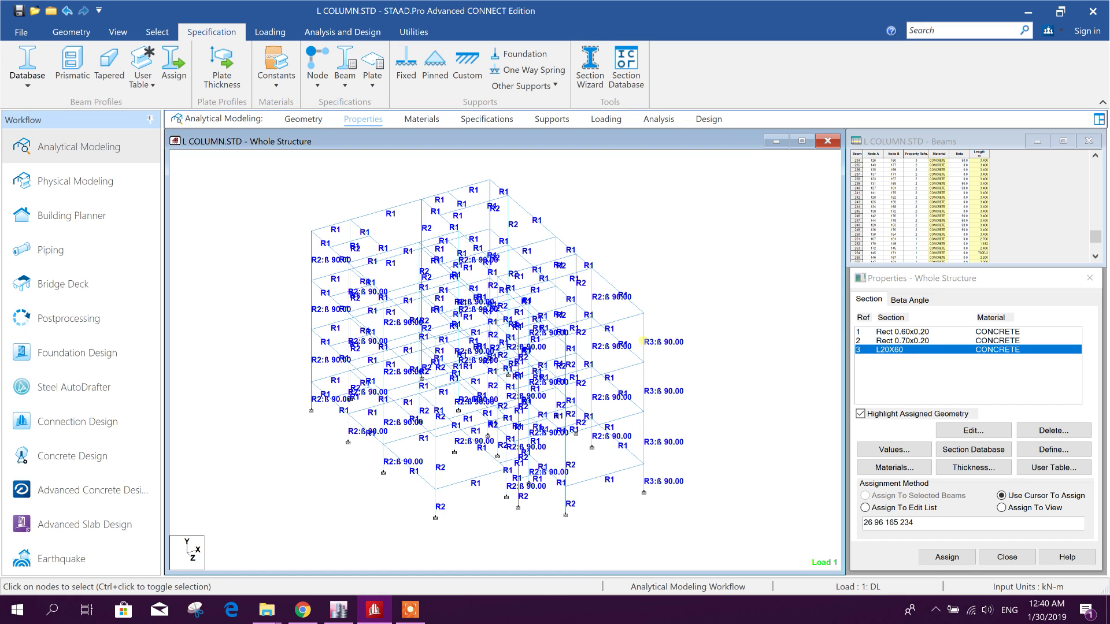
middle_click_drag(646, 346, 661, 362)
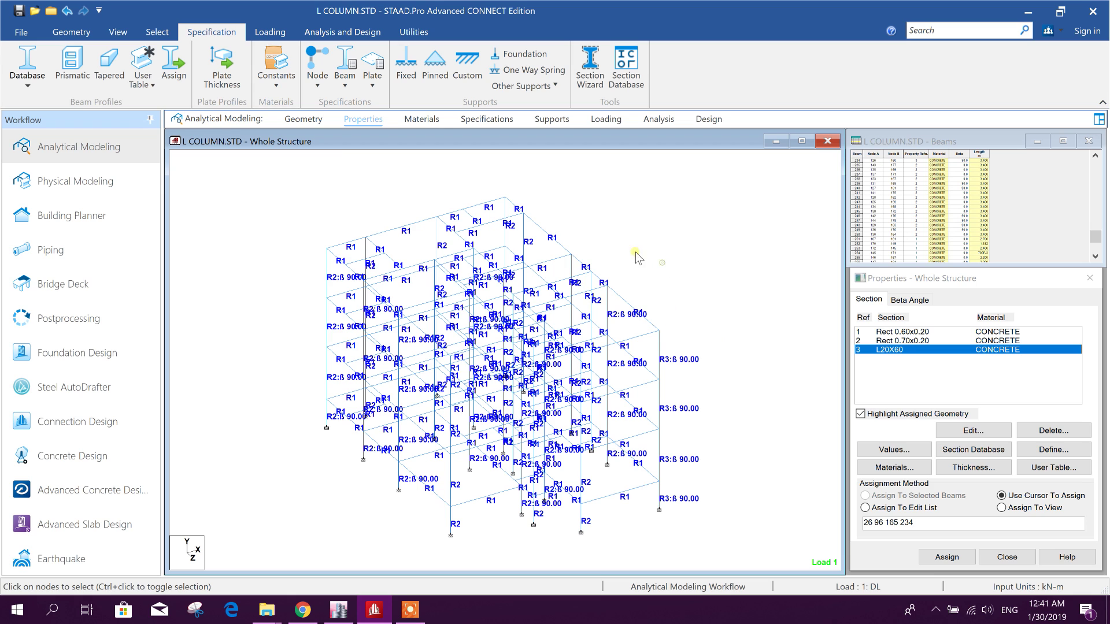
Open the User Table Manager from Specification > User Table
left_click(155, 85)
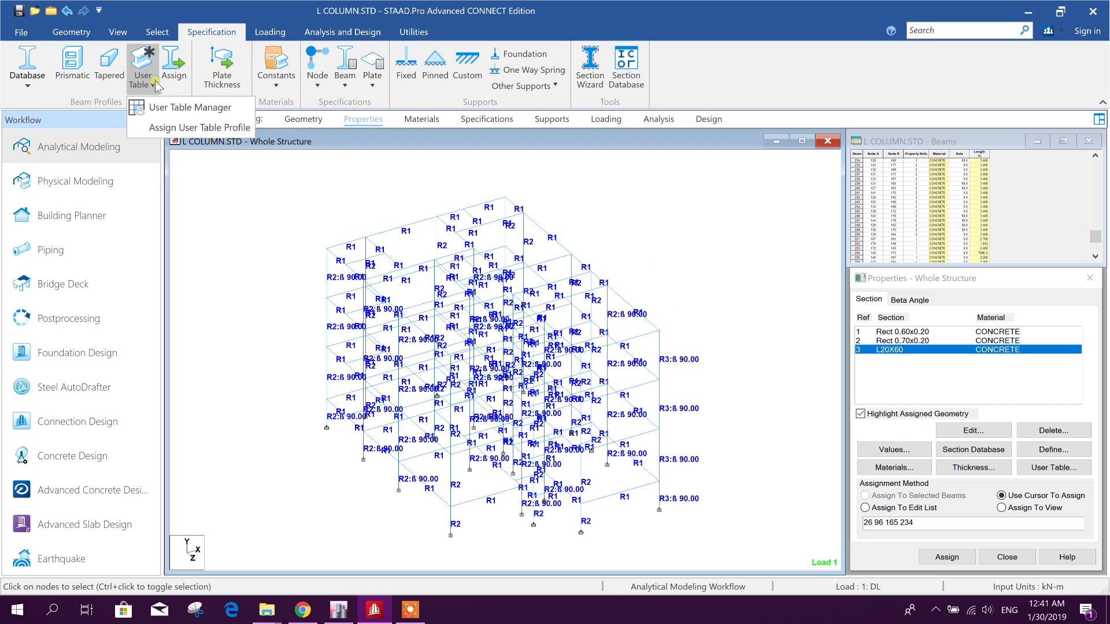
scroll(202, 36, "up", 3)
left_click(205, 36)
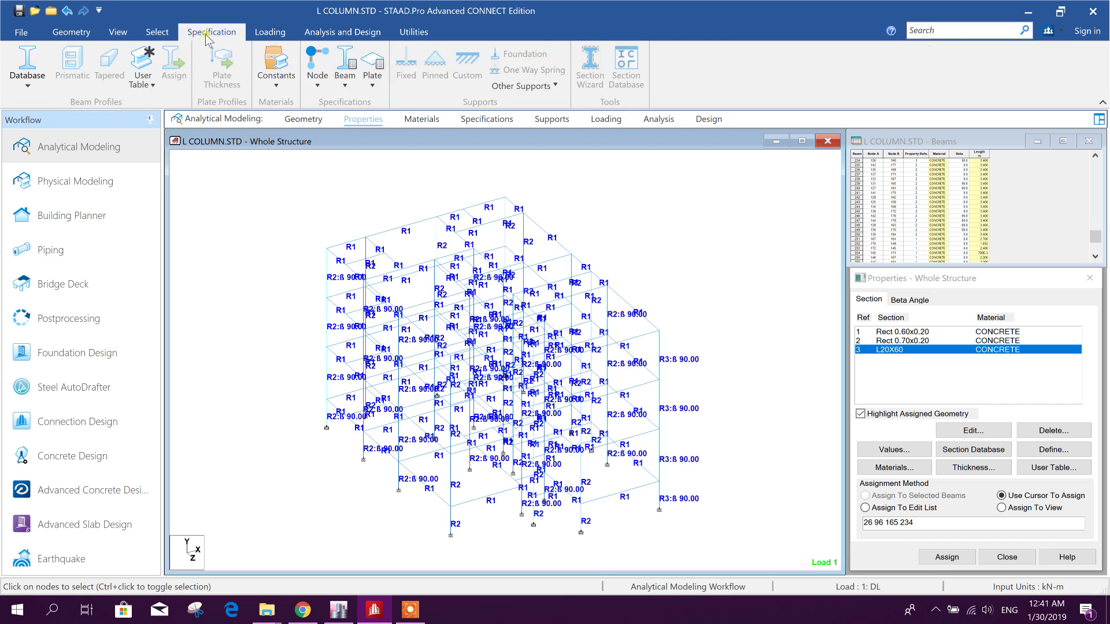
left_click(152, 81)
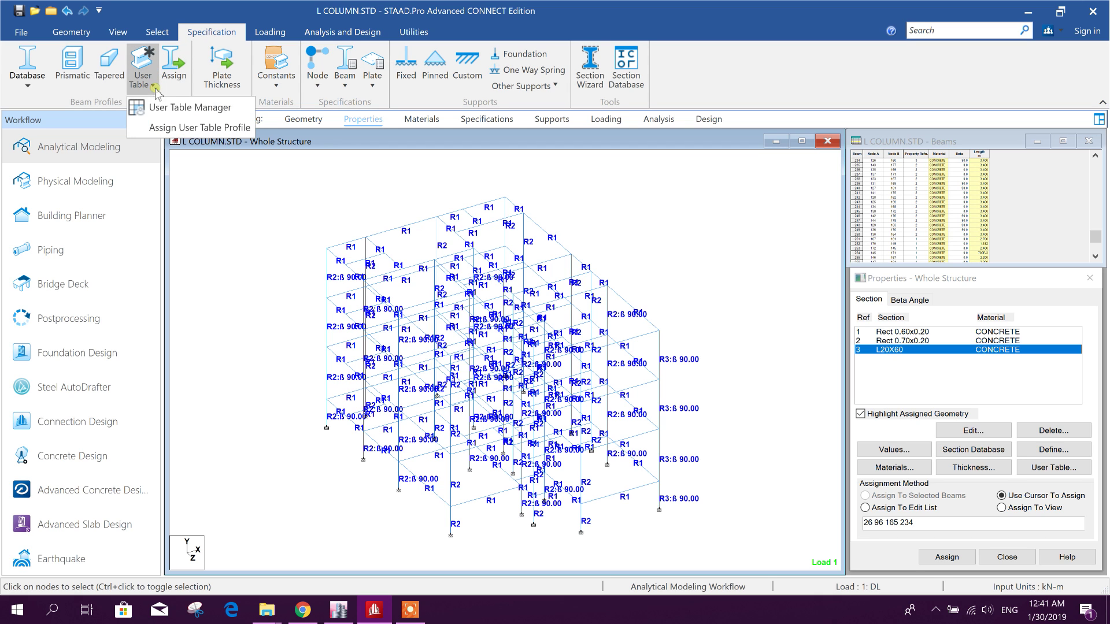
left_click(184, 109)
View the UPT L20X60 section's six profile polygon coordinates, then start a new user table
left_click_drag(543, 206, 451, 157)
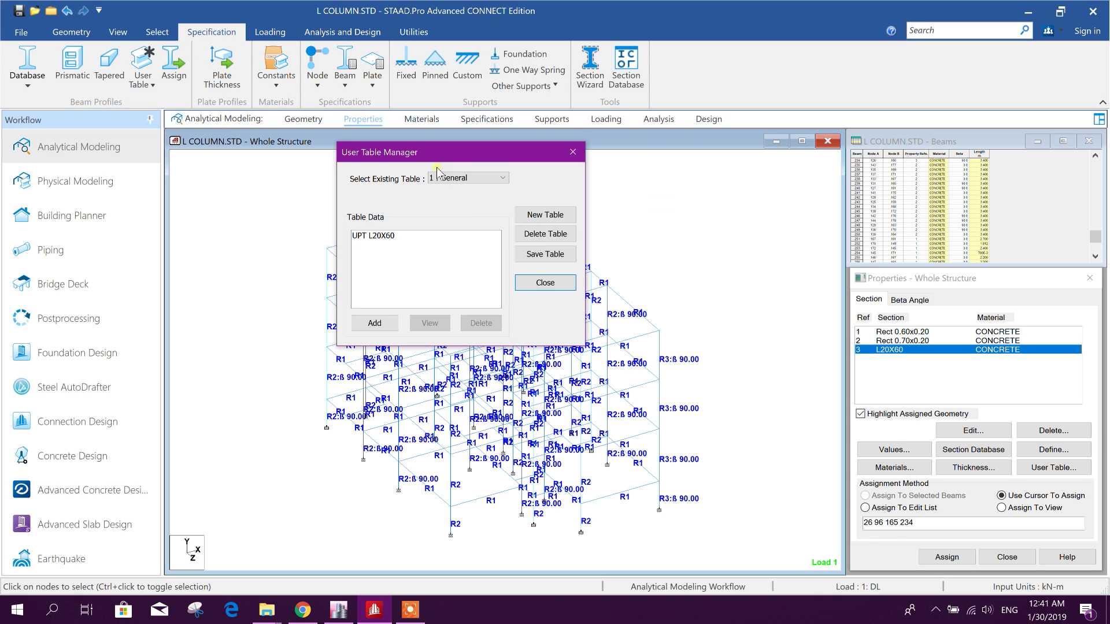
left_click(377, 236)
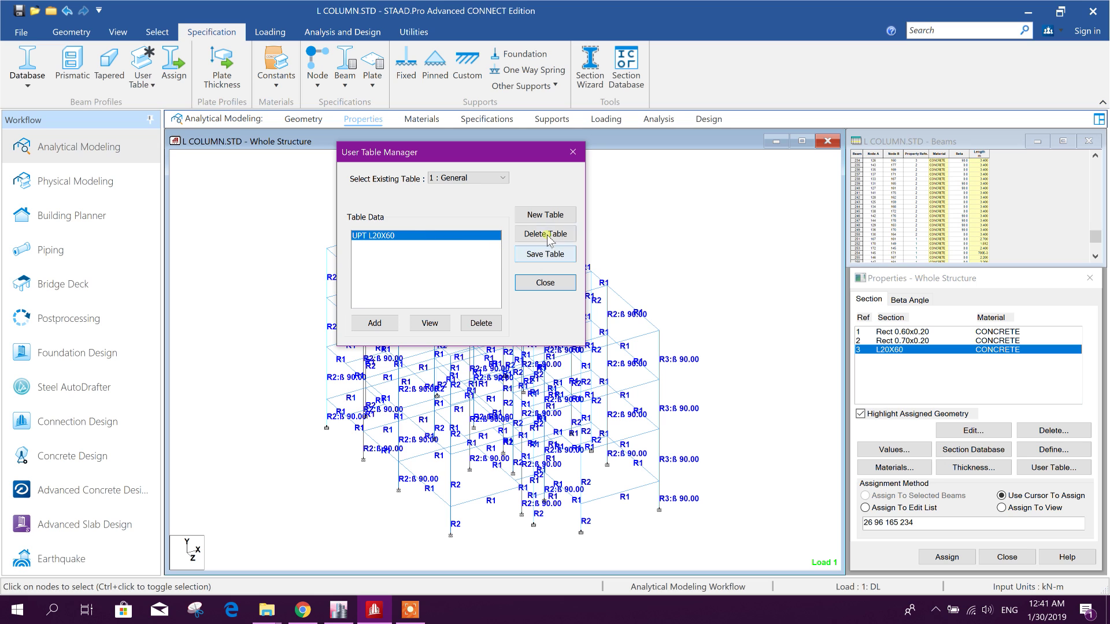
left_click(431, 322)
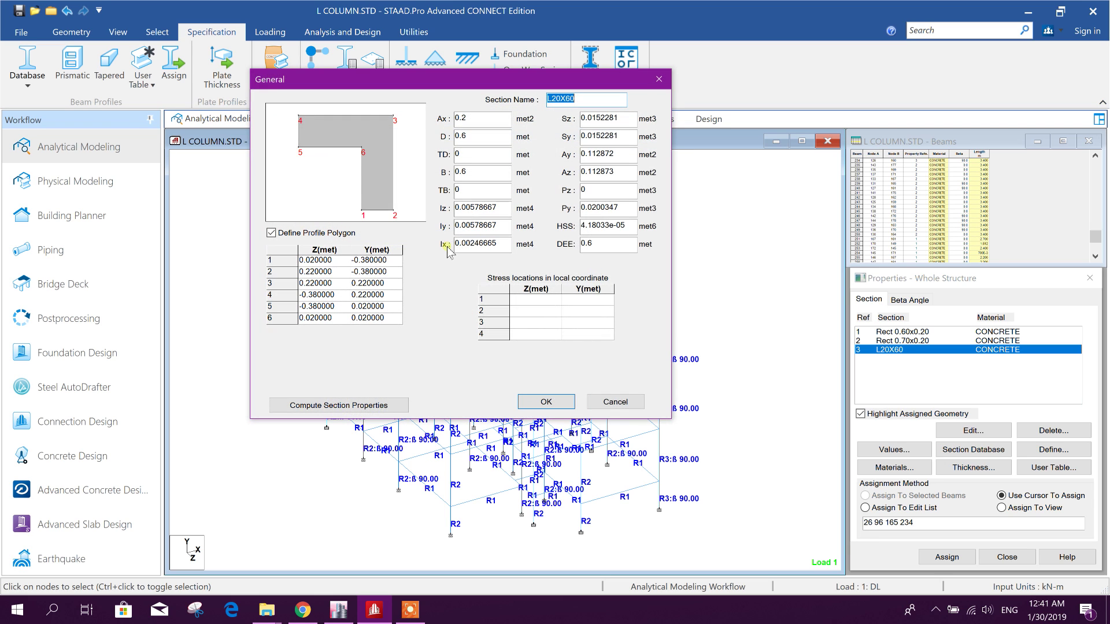
left_click(336, 261)
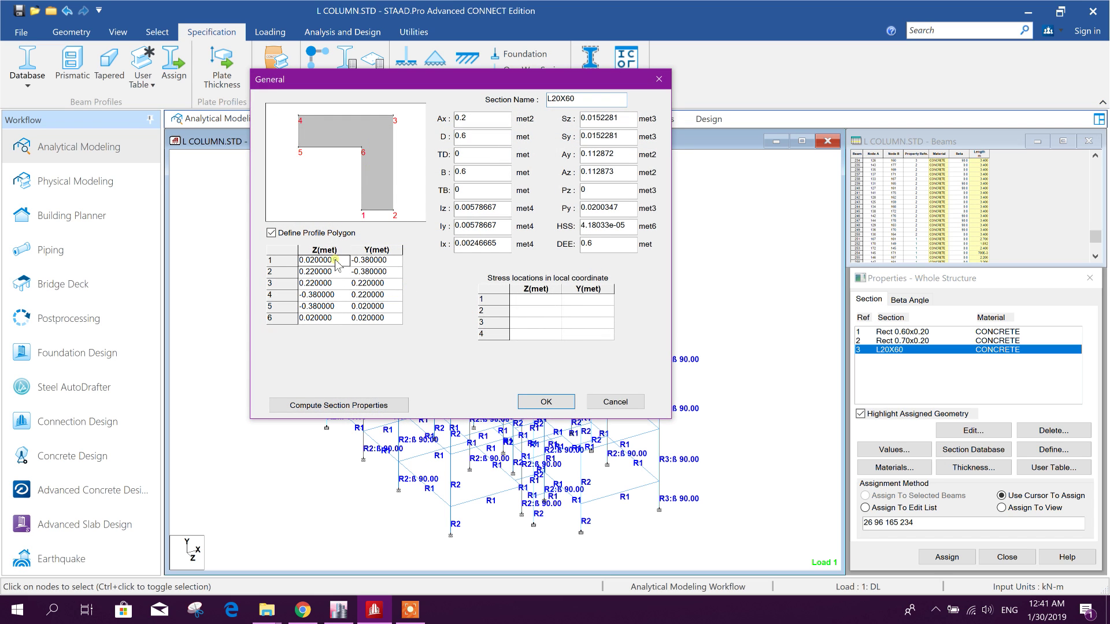
left_click_drag(337, 263, 384, 322)
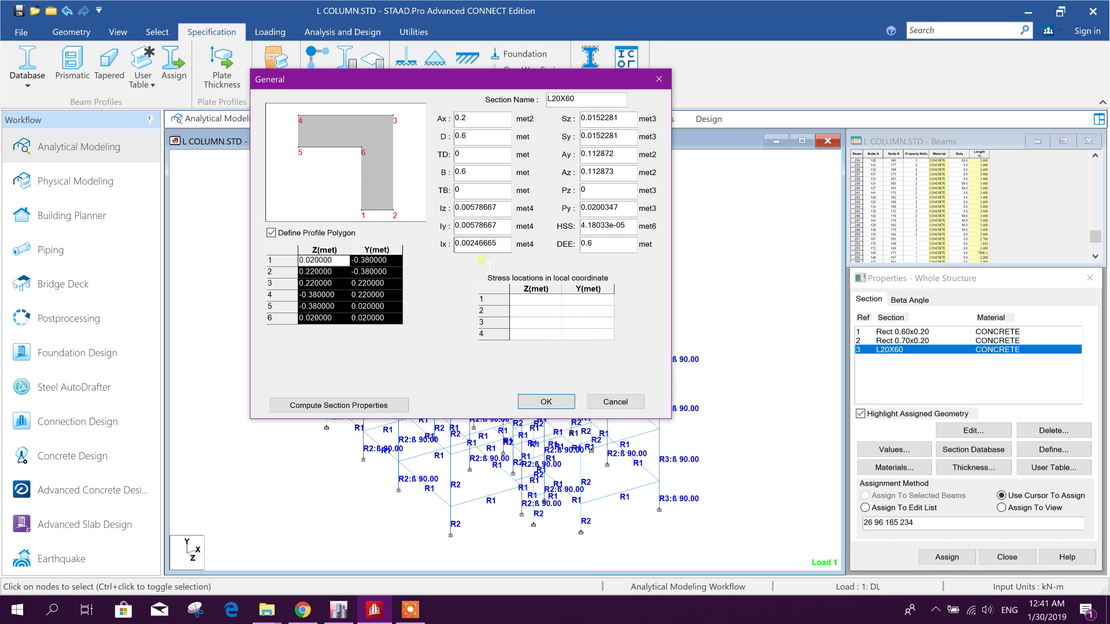
left_click(659, 79)
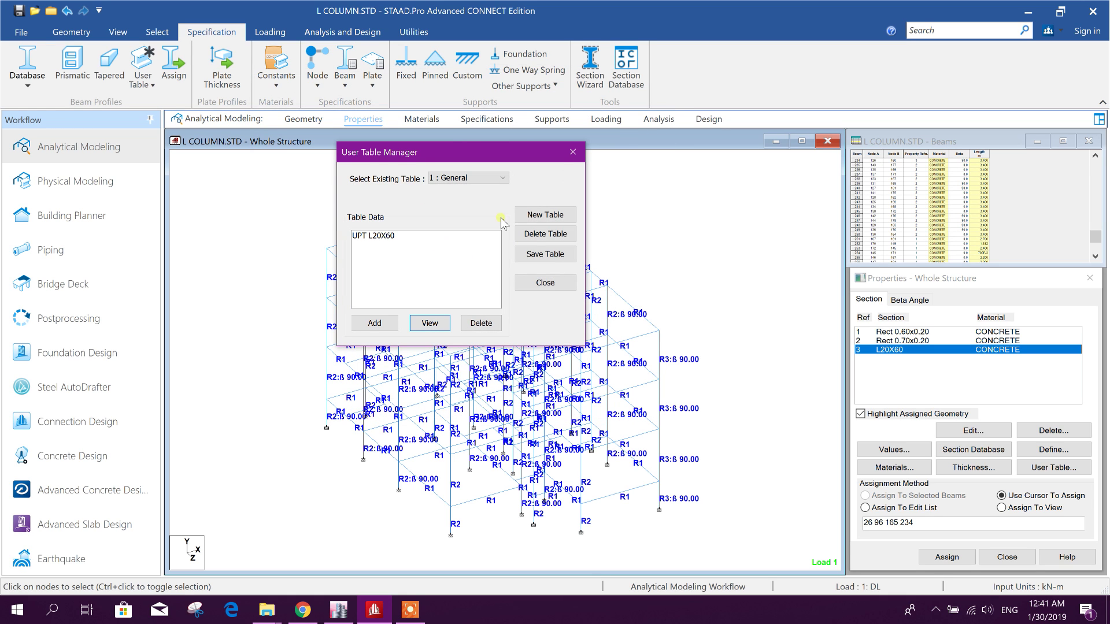
left_click(548, 216)
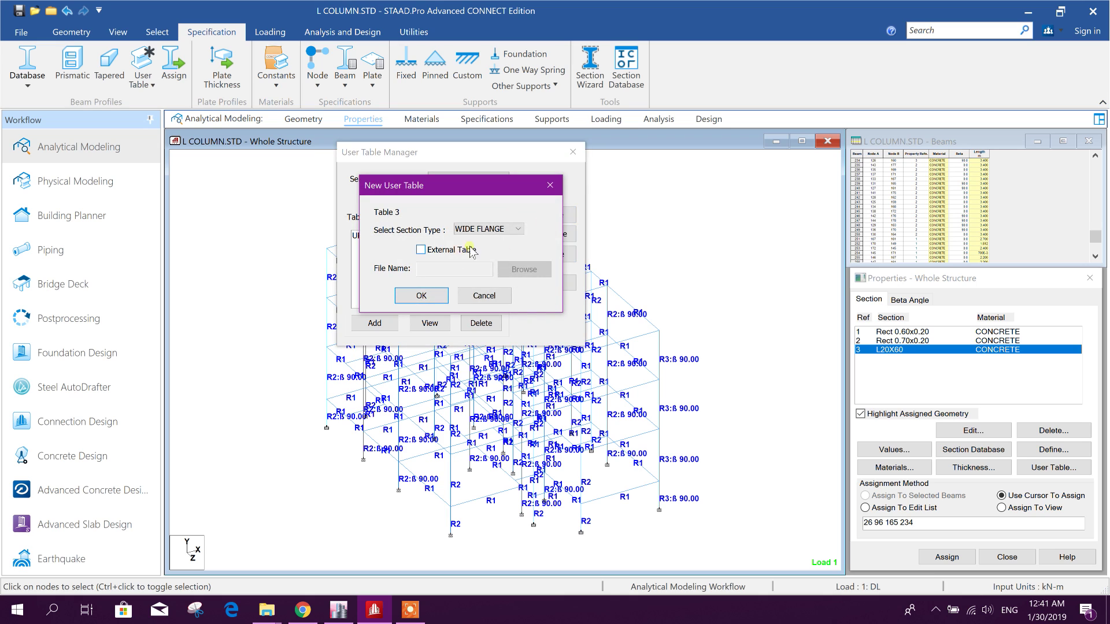
Create a new user table of GENERAL section type
left_click(480, 230)
left_click(480, 308)
left_click(435, 296)
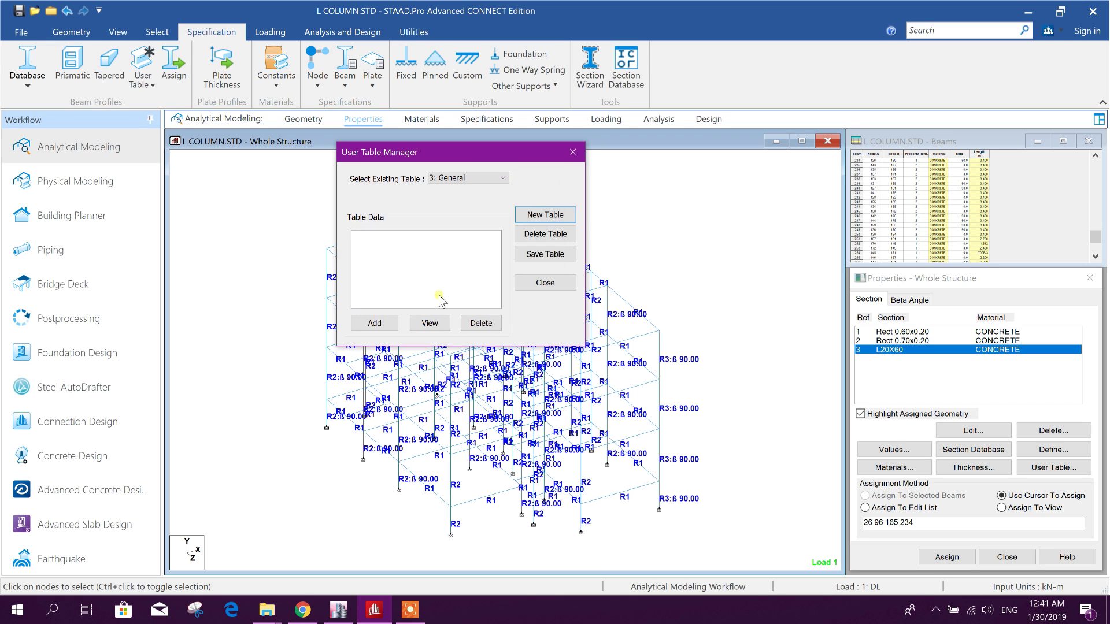
Delete the stray Wide Flange table and extra table 3, keeping table 1 General
left_click(488, 178)
left_click(468, 201)
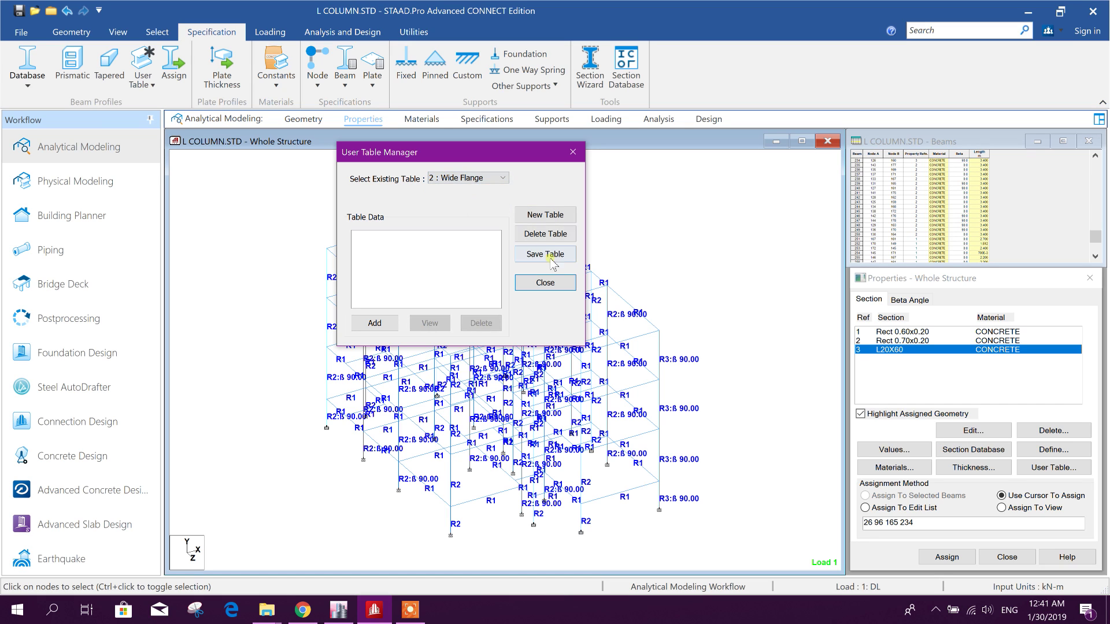
left_click(545, 233)
left_click(475, 179)
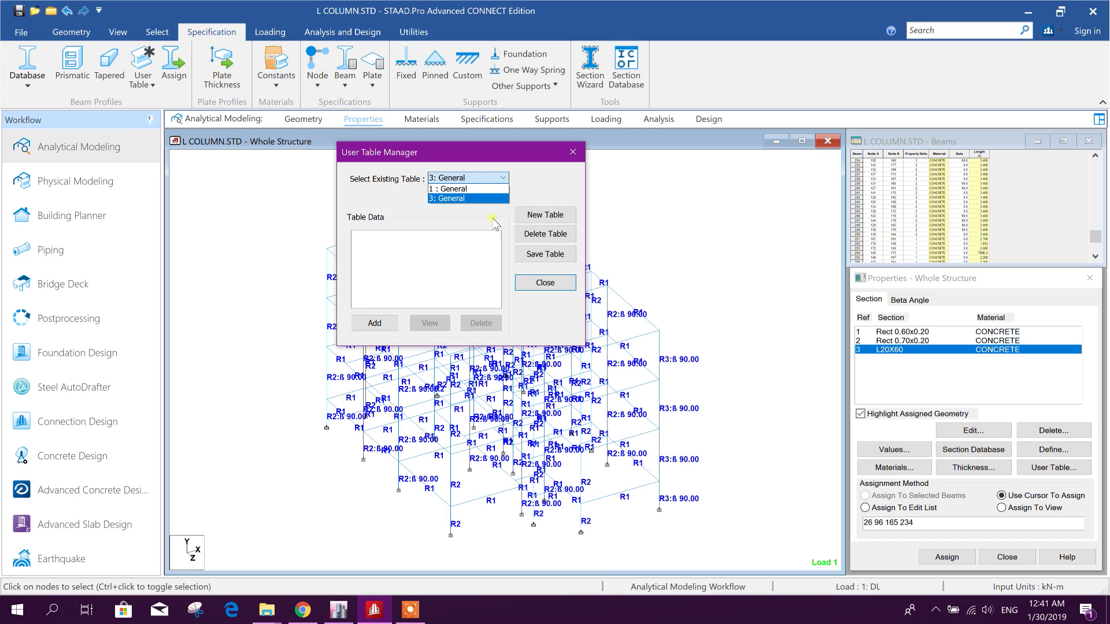
left_click(543, 239)
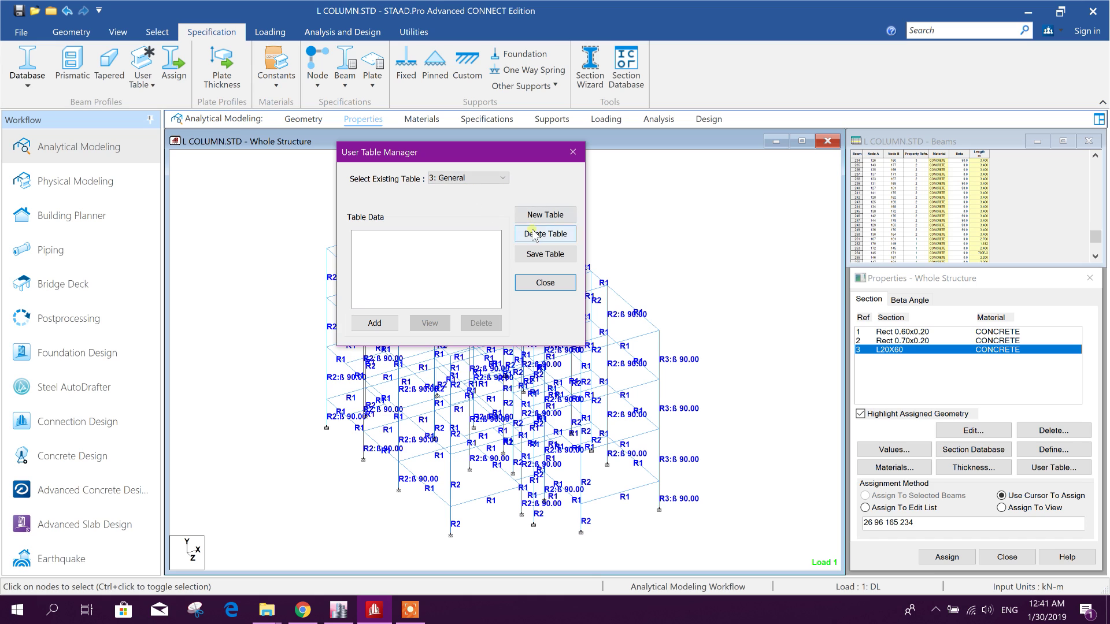
left_click(526, 234)
left_click(471, 178)
left_click(463, 188)
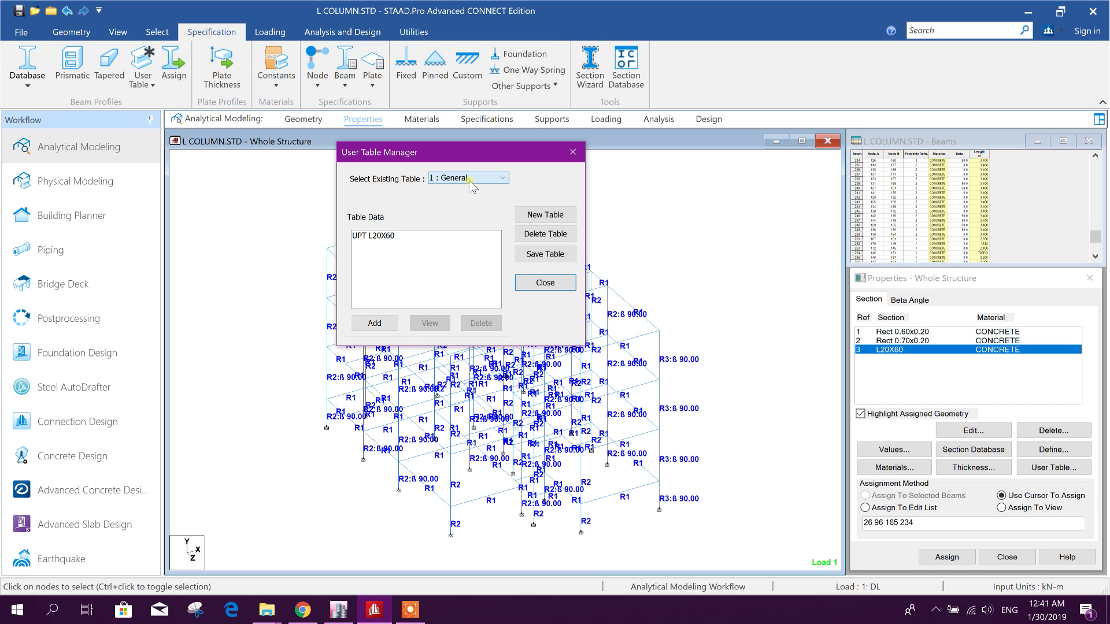
Create user table 2 with the GENERAL section type
left_click(532, 215)
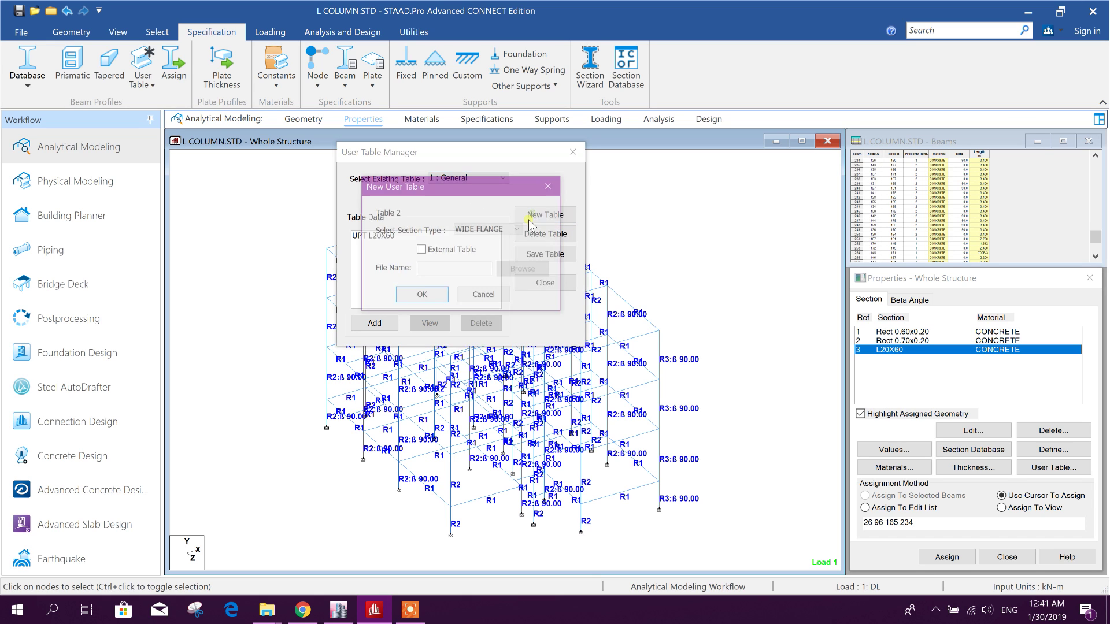
left_click(479, 230)
left_click(483, 288)
left_click(445, 296)
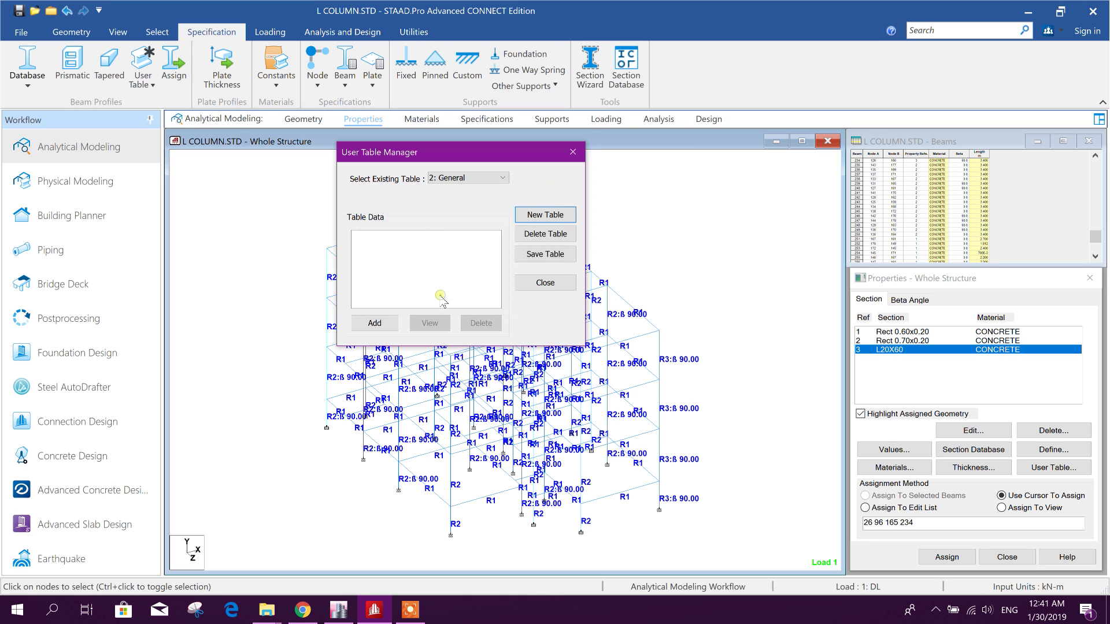
Add a profile-polygon section in table 2, entering the first vertex at (0, 0) and a second vertex
left_click(384, 322)
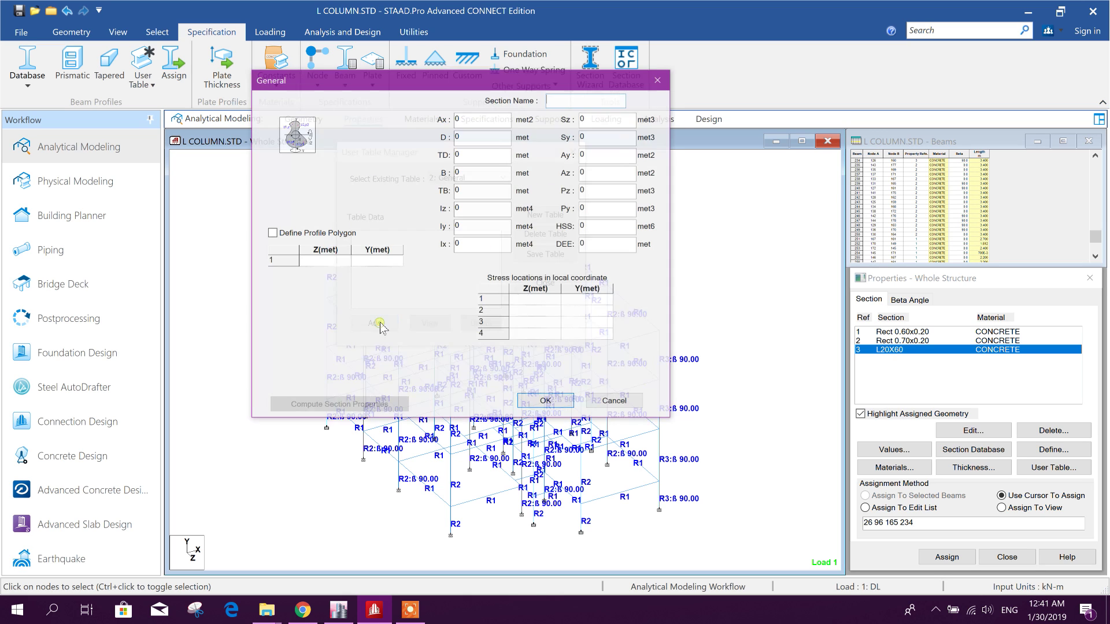
left_click(289, 233)
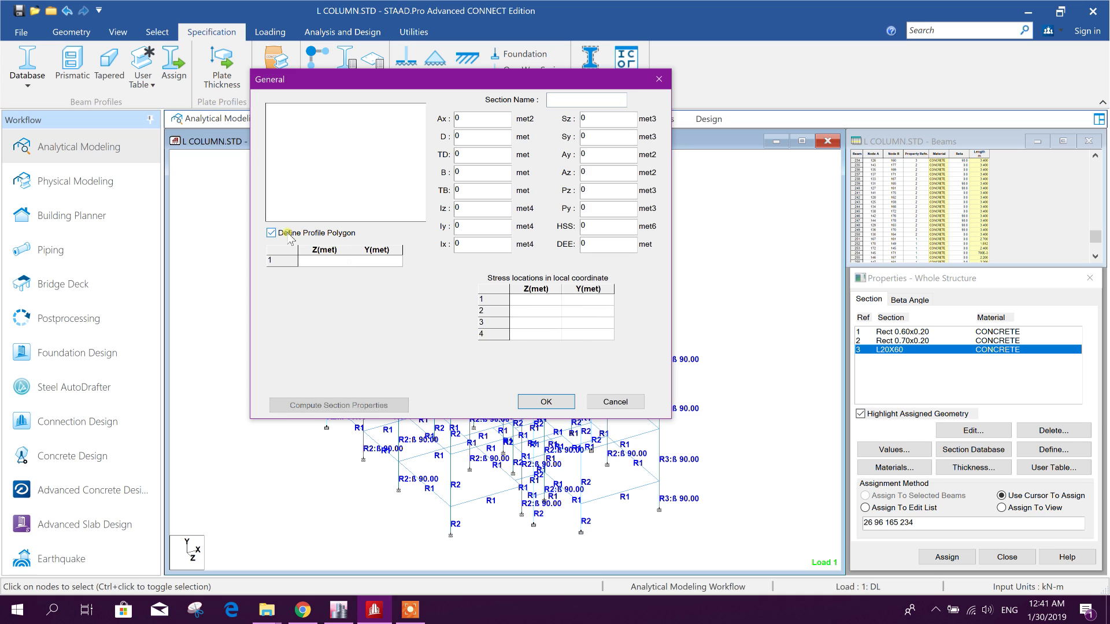
left_click(343, 261)
left_click(343, 262)
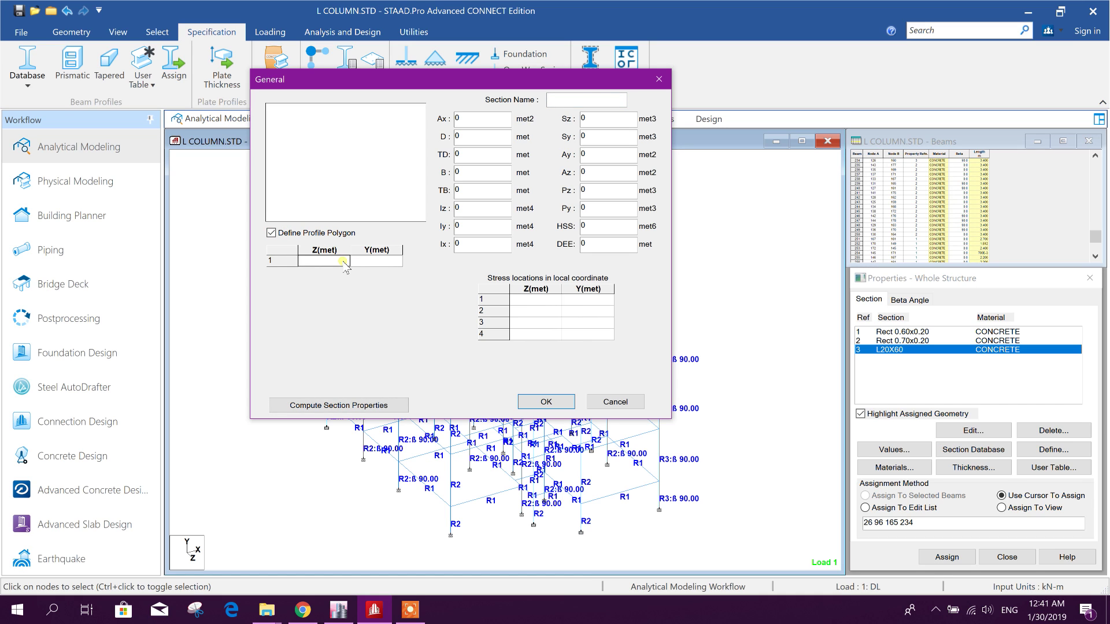
type("0")
left_click(363, 261)
type("0")
key("Tab")
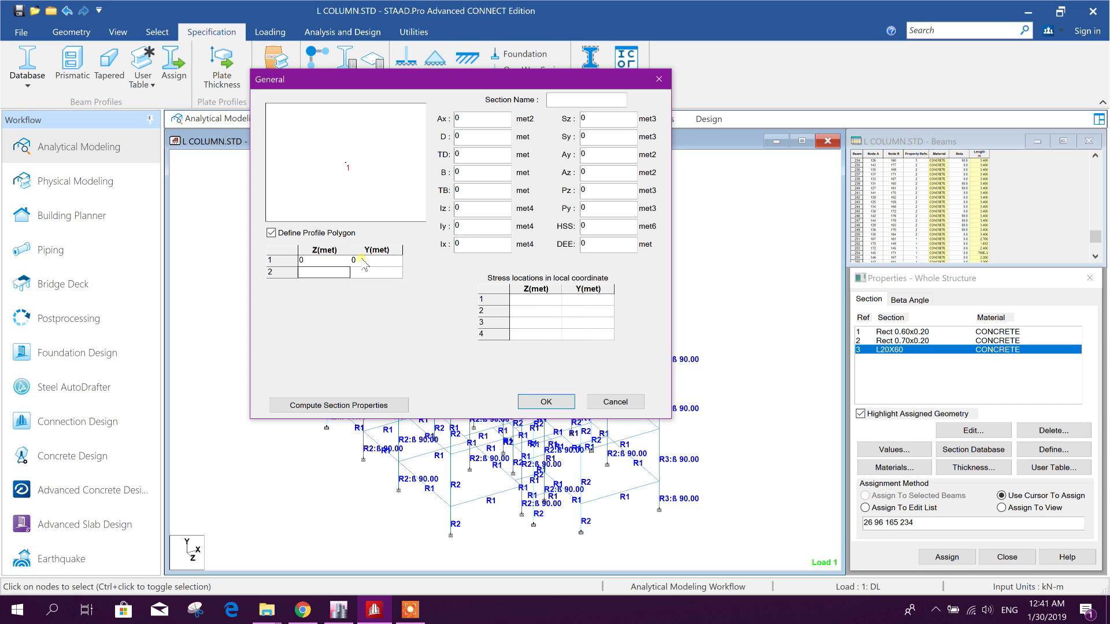
left_click_drag(427, 81, 337, 85)
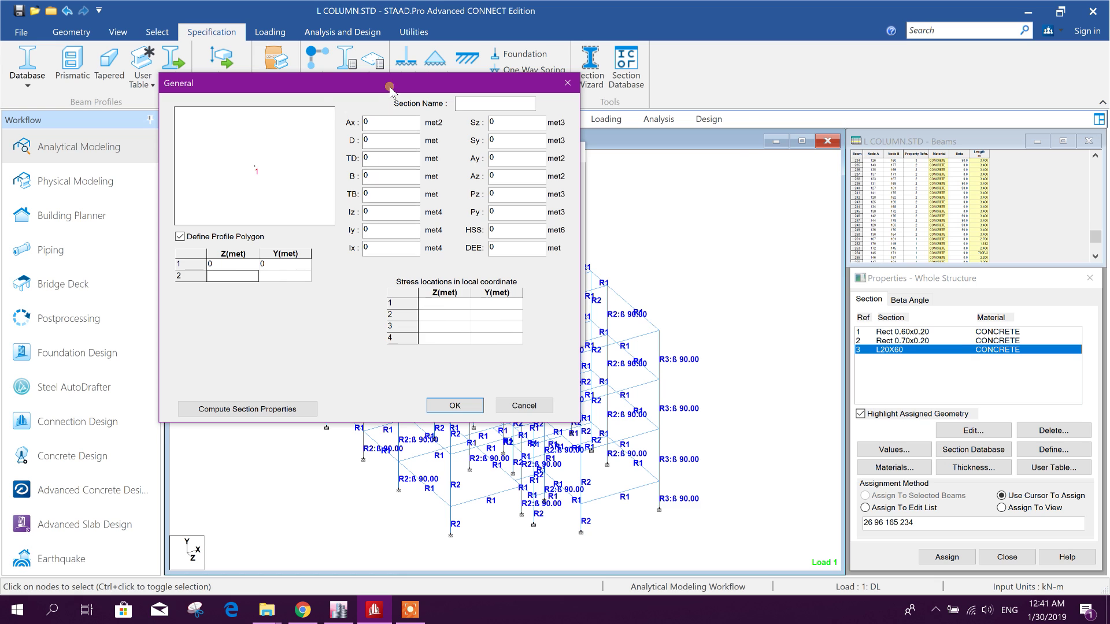
left_click_drag(389, 87, 551, 90)
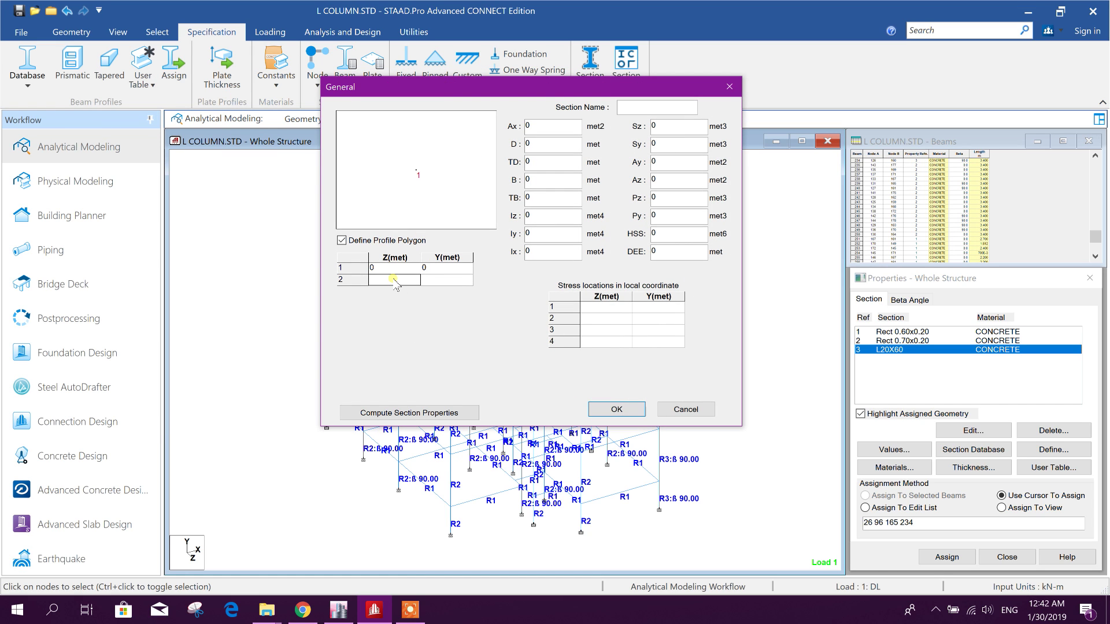
type("0.2")
left_click(429, 278)
type("0")
left_click(449, 267)
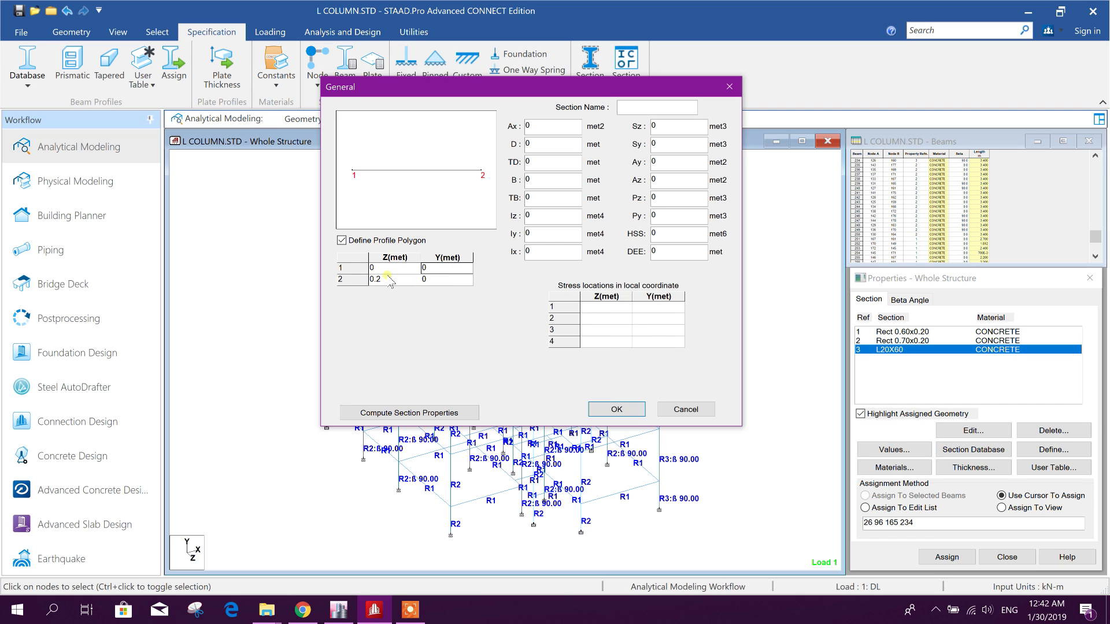
left_click(447, 283)
key("Tab")
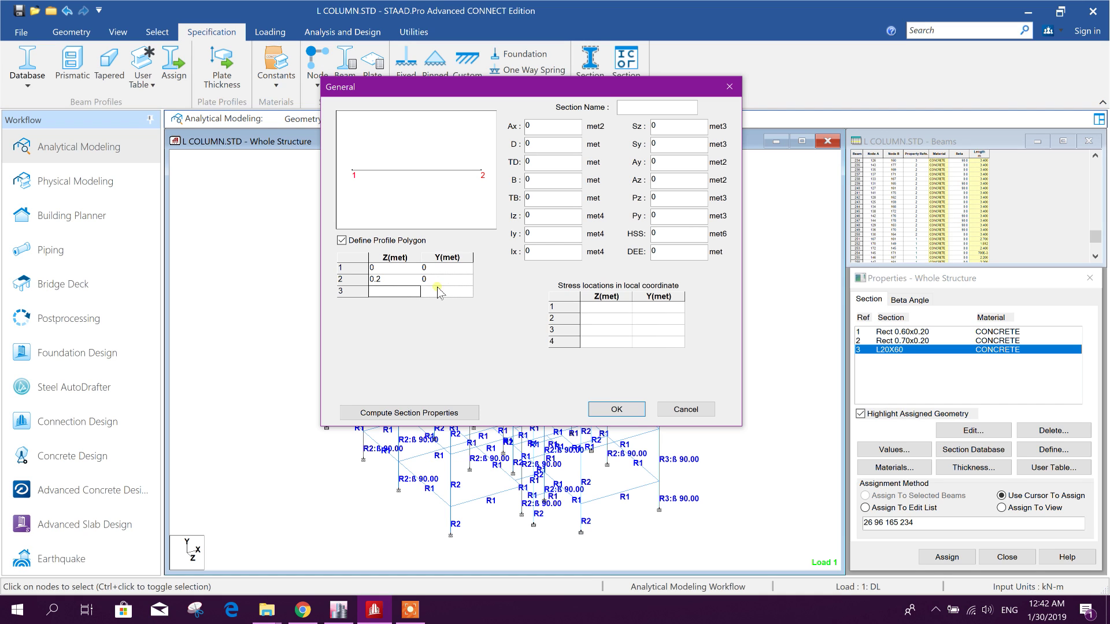
Enter the third vertex at (0, 0.5) and the fourth at (-0.3, 0.5)
left_click(401, 292)
left_click(400, 293)
left_click(401, 296)
type("0.2")
left_click(434, 292)
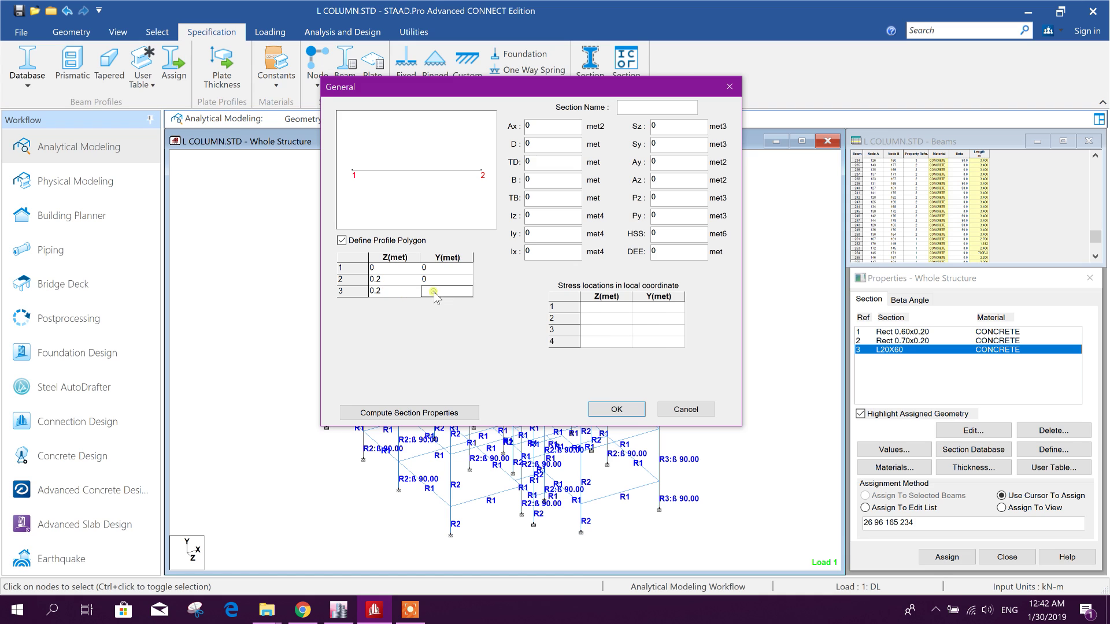
type("0.5")
left_click(446, 281)
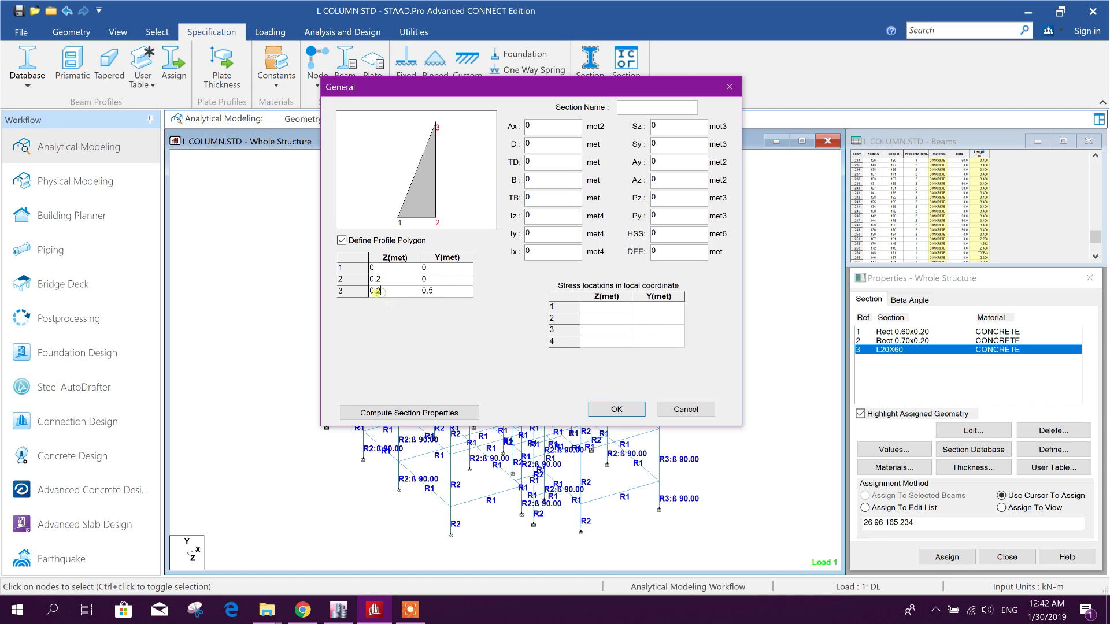
left_click(436, 292)
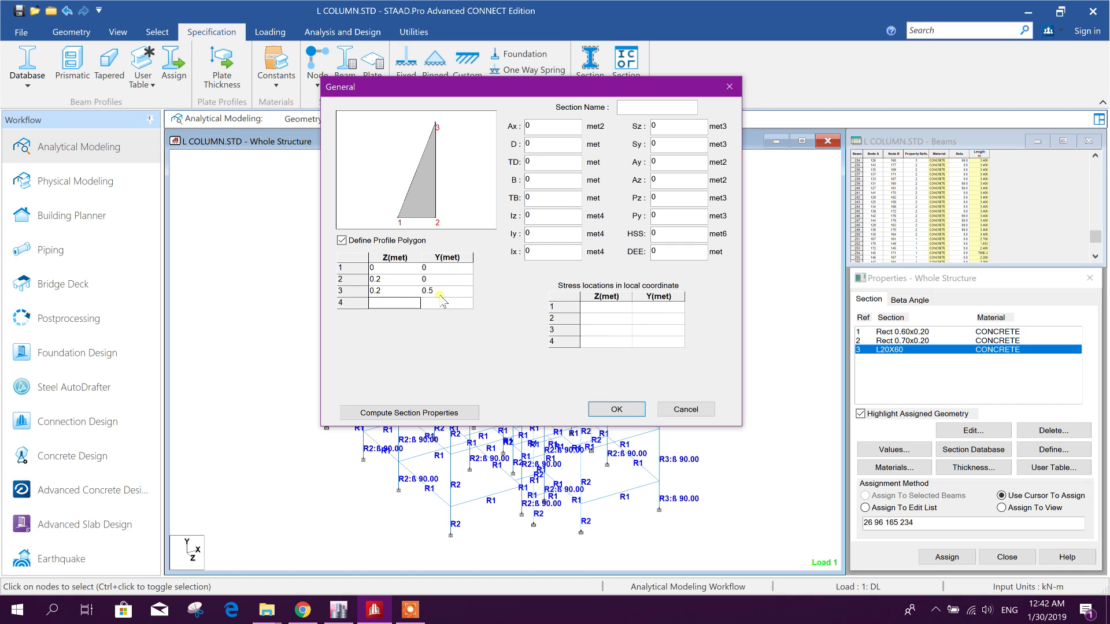
left_click(399, 304)
type("-0.3")
left_click(446, 303)
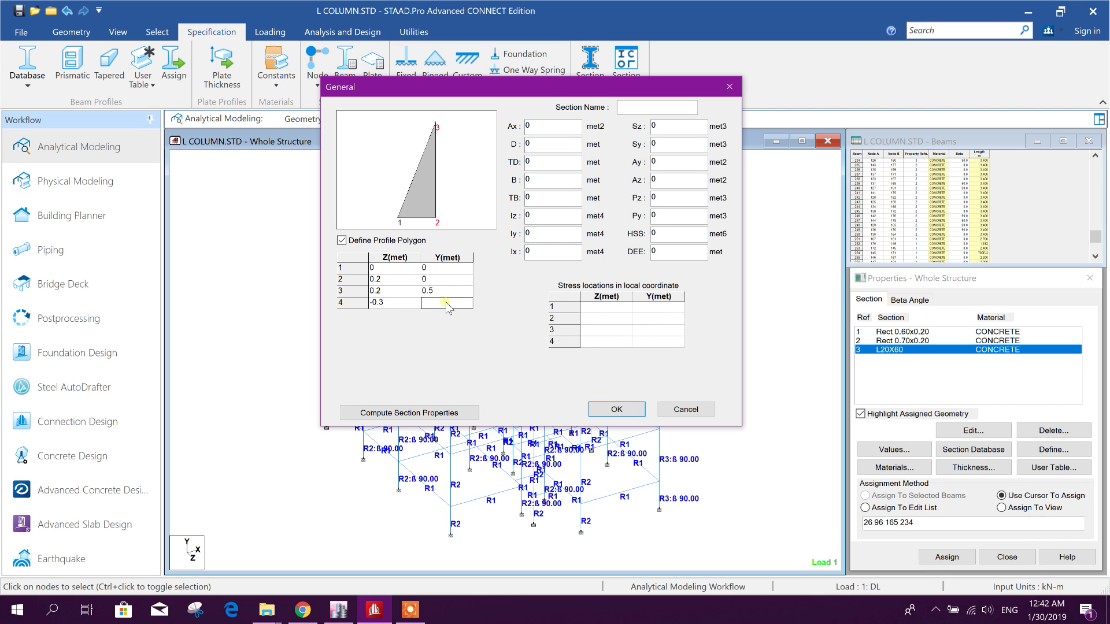
type("0.5")
left_click(450, 291)
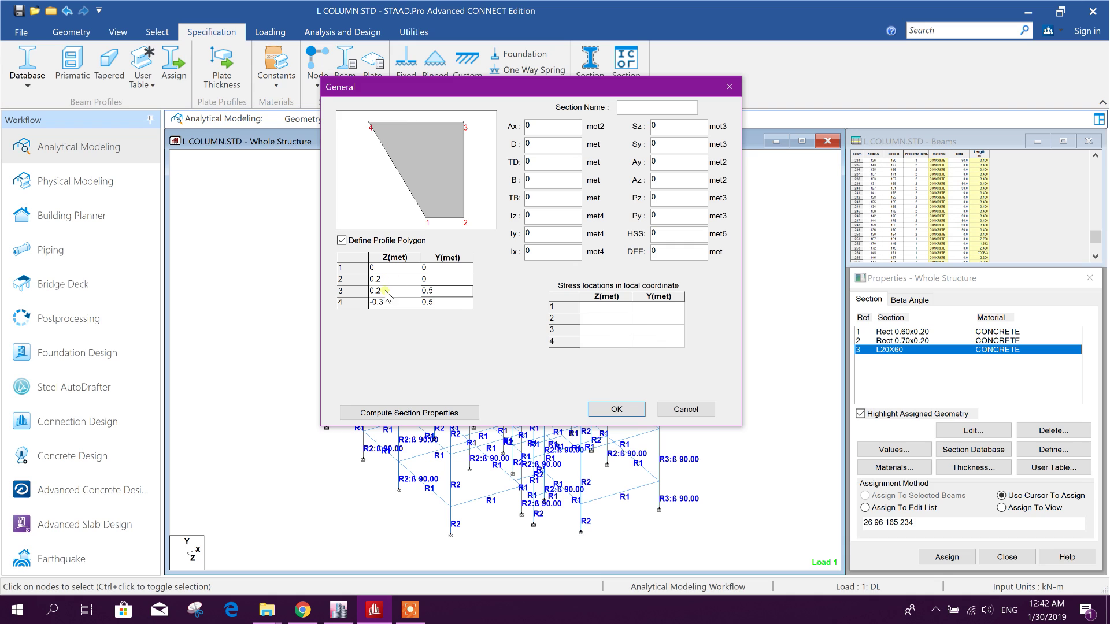
left_click(447, 302)
Enter the fifth vertex at (-0.3, 0.3) and the sixth at (0, 0.3), completing the L-shape
left_click(406, 315)
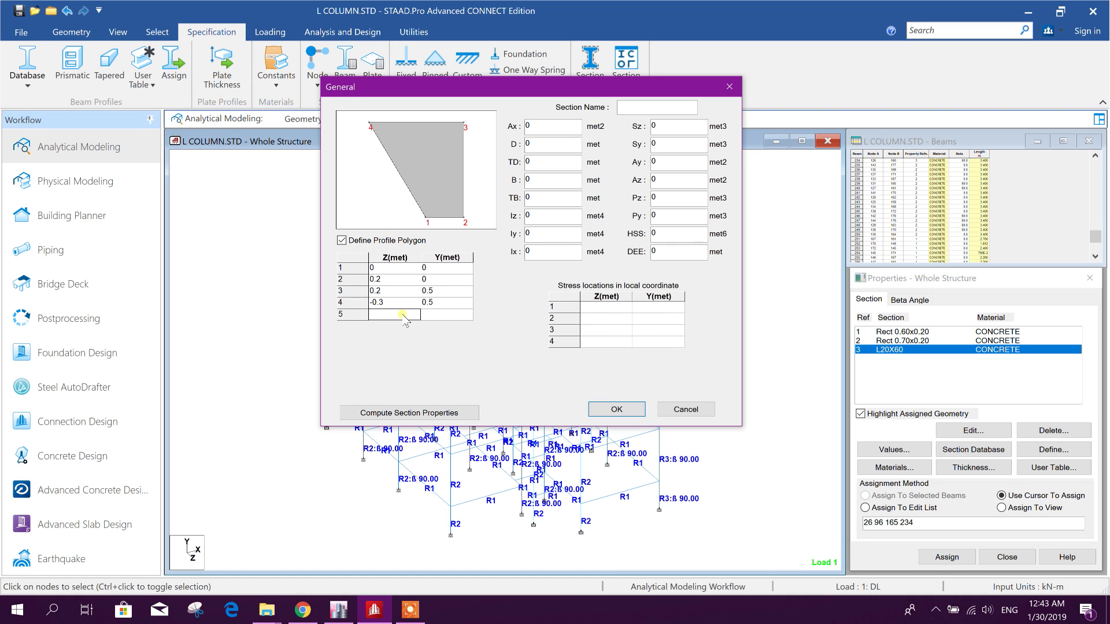
type("-0.3")
left_click(435, 315)
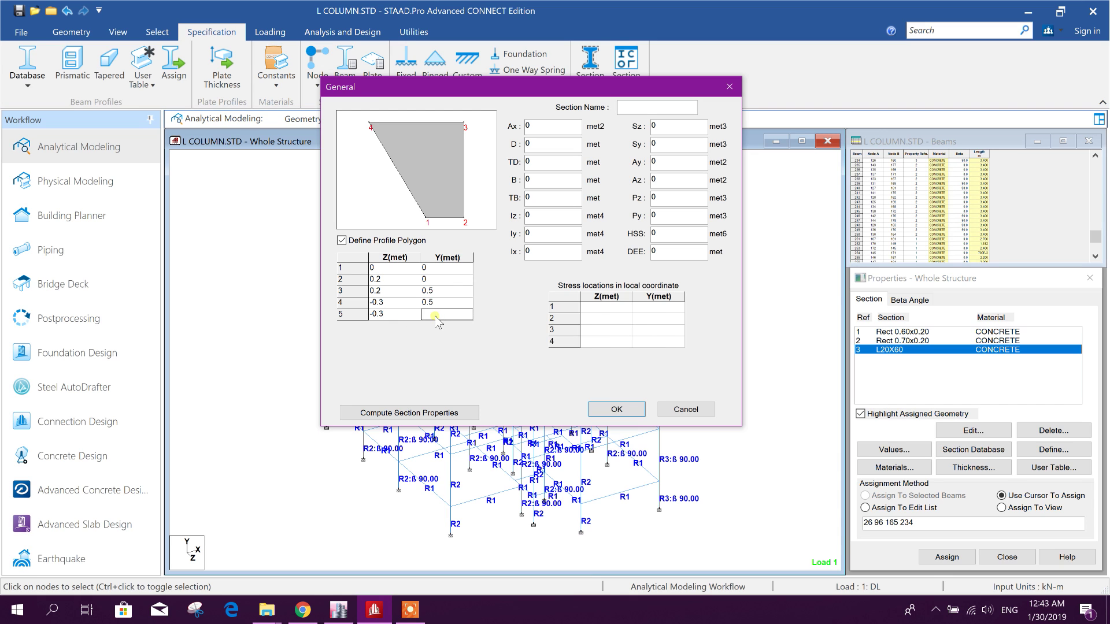
type("0.3")
left_click(444, 302)
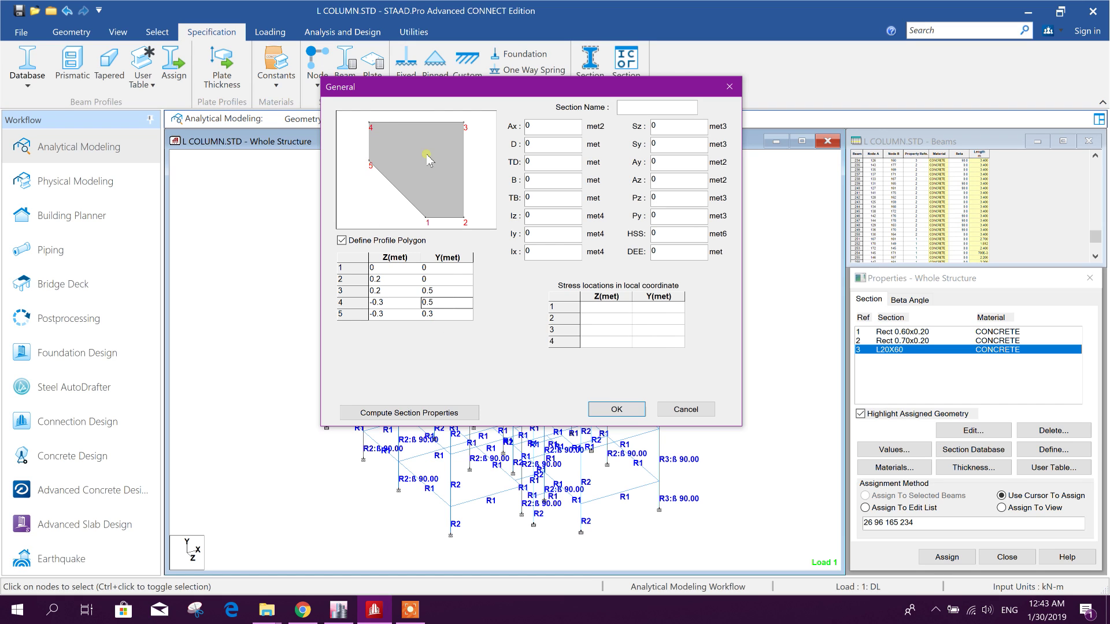
left_click(445, 316)
key("Tab")
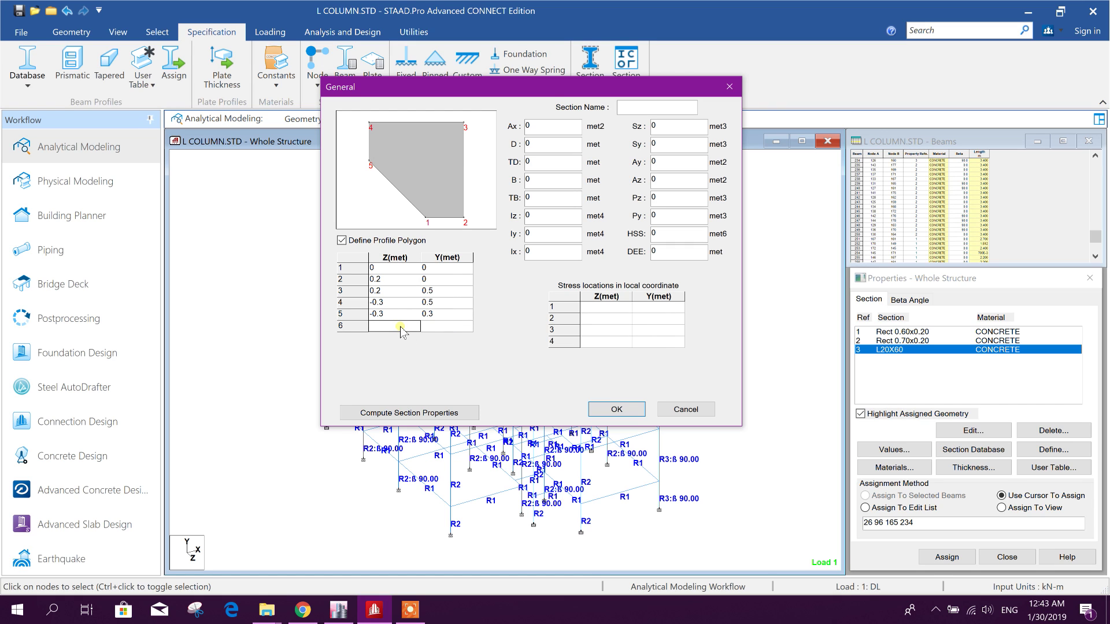
type("0")
left_click(443, 326)
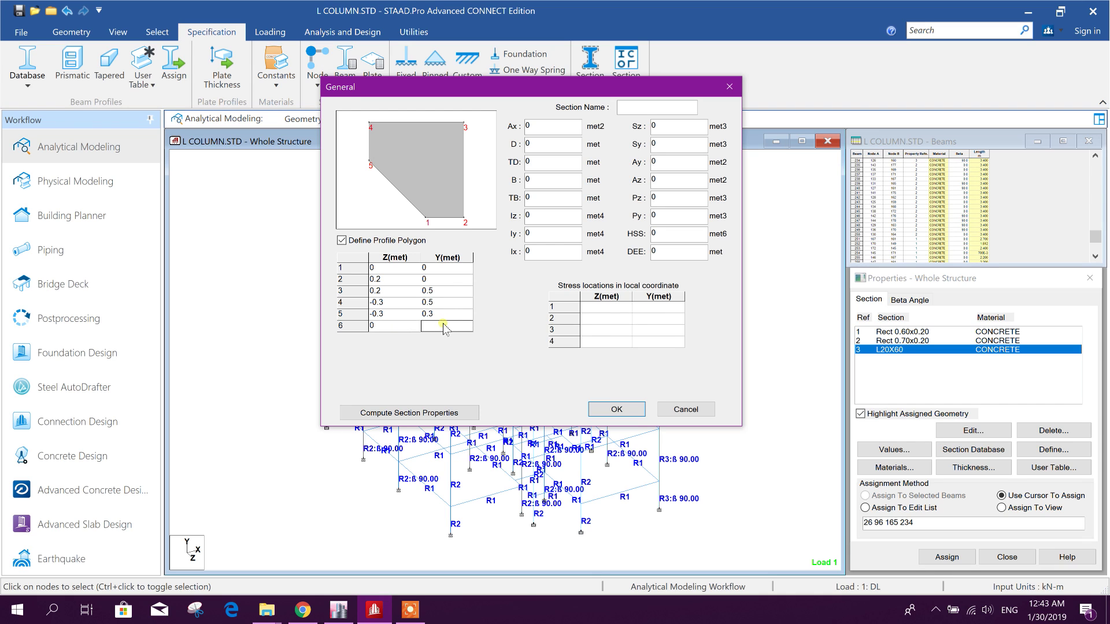
type("0.3")
left_click(451, 314)
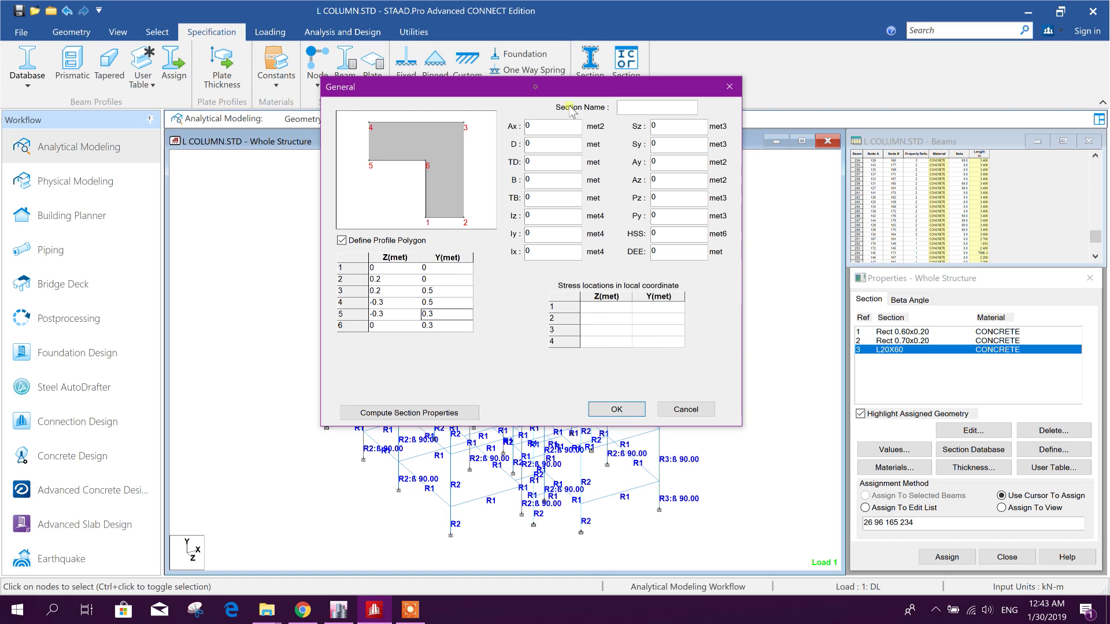
Name the section L20X50, compute its section properties and confirm adding it
left_click(639, 107)
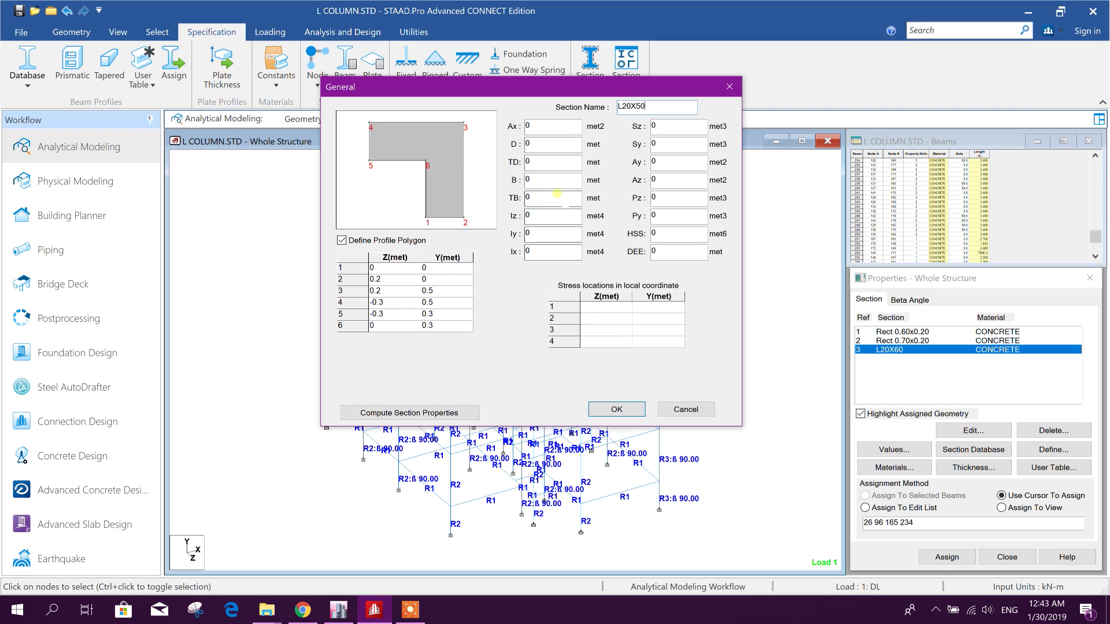
left_click(556, 127)
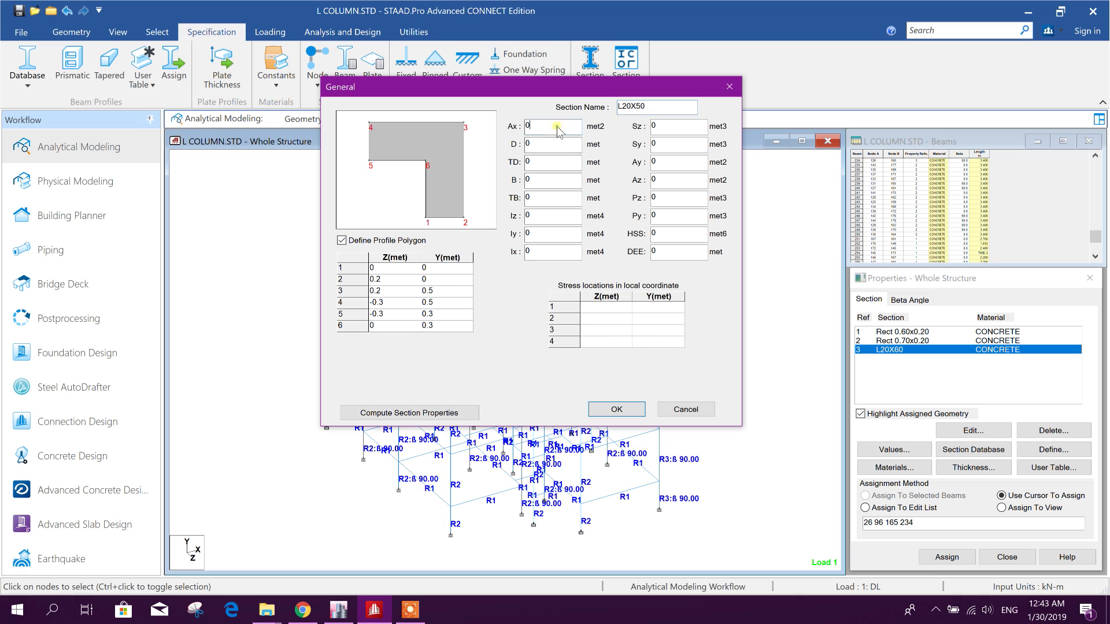
left_click(416, 412)
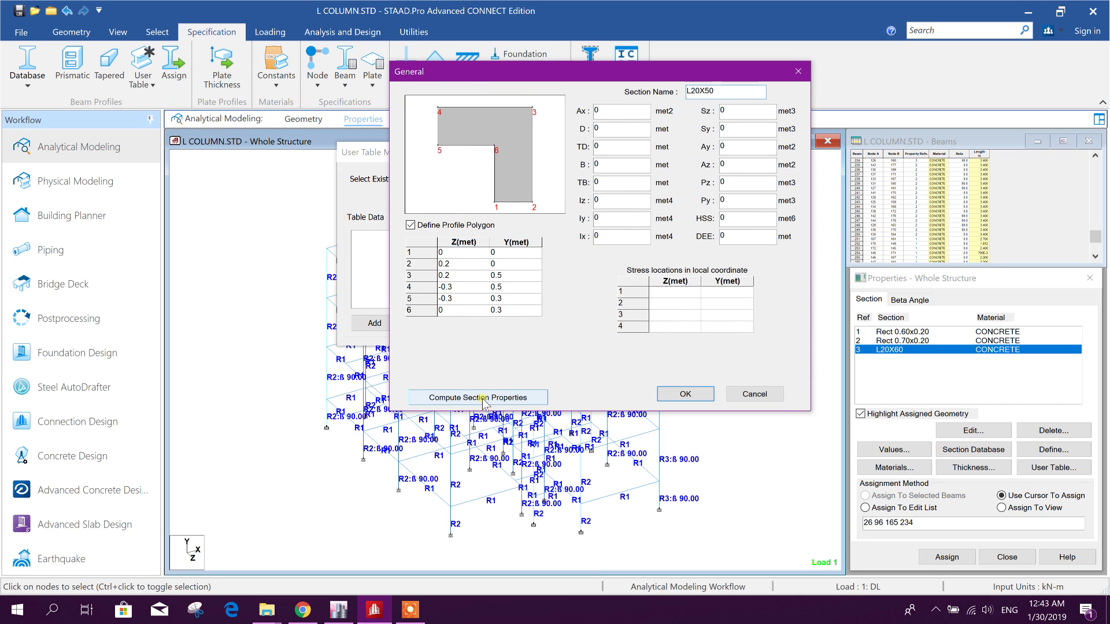
left_click(502, 399)
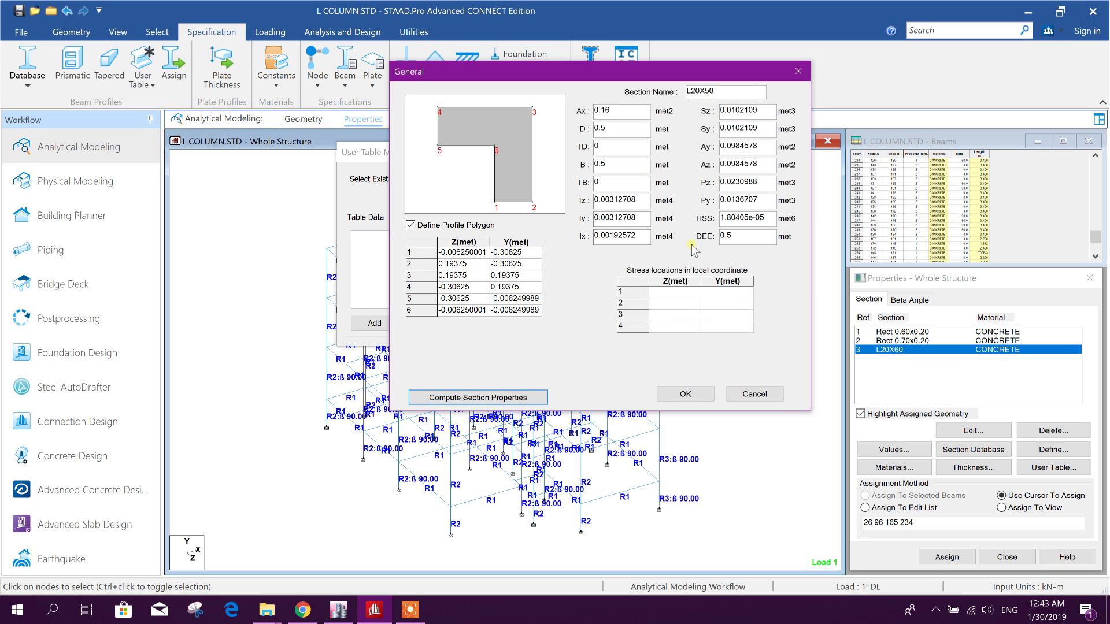
left_click(695, 397)
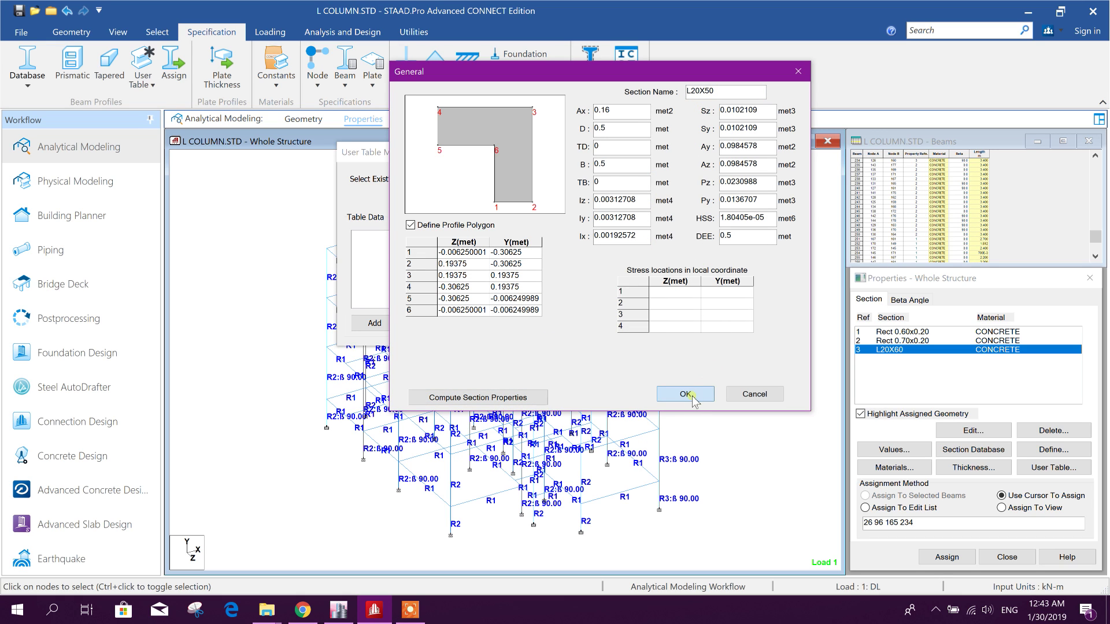
left_click(693, 398)
Save the user table and close the User Table Manager
left_click(642, 282)
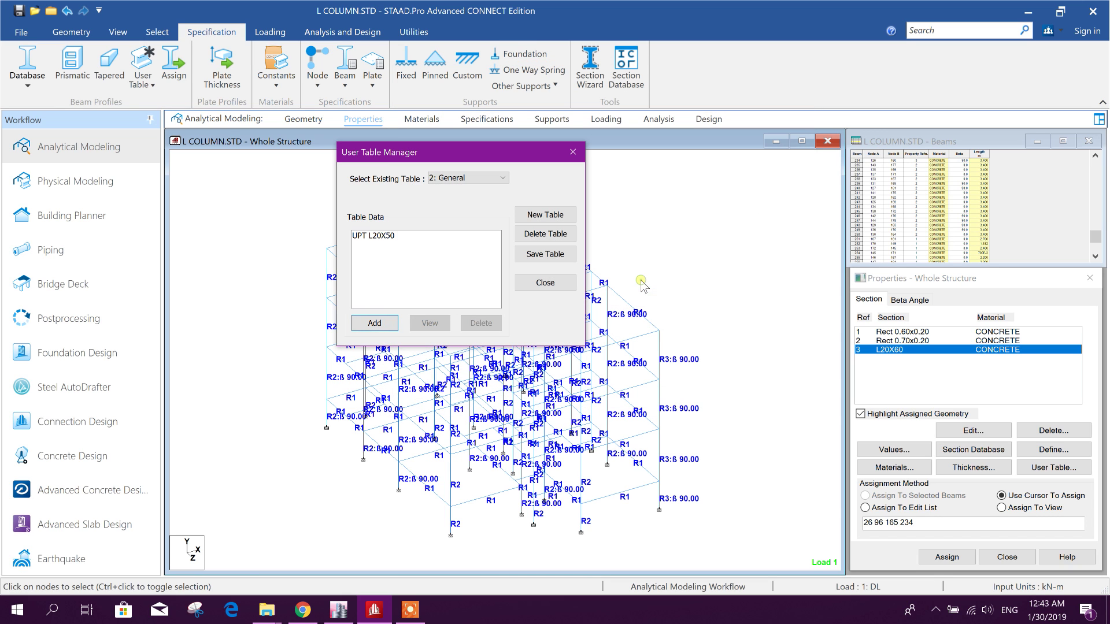
left_click_drag(465, 154, 574, 176)
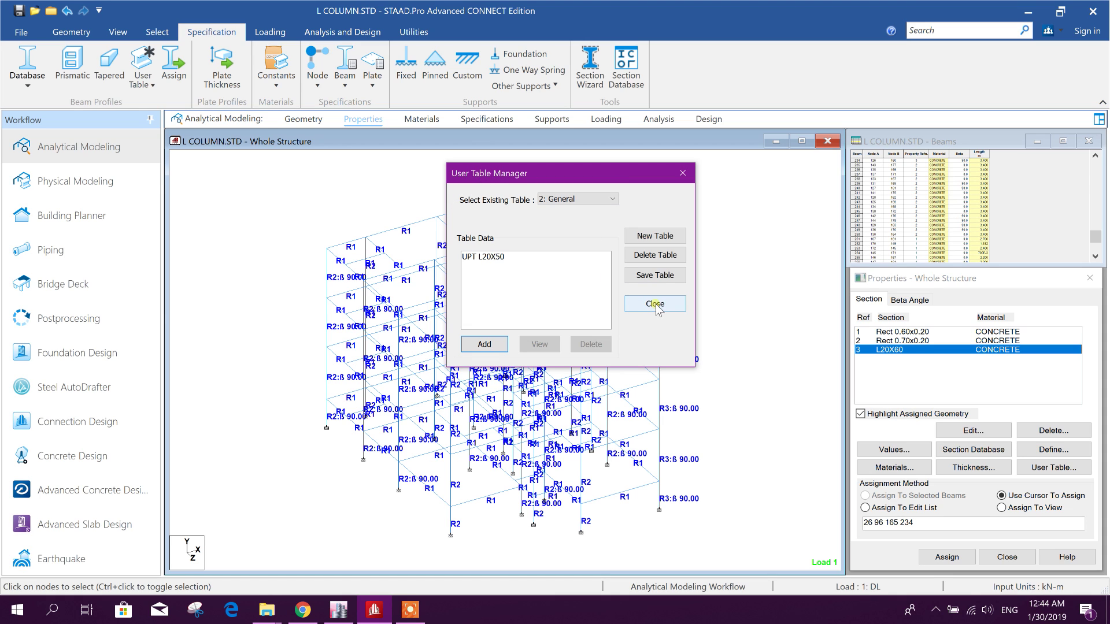
left_click(663, 276)
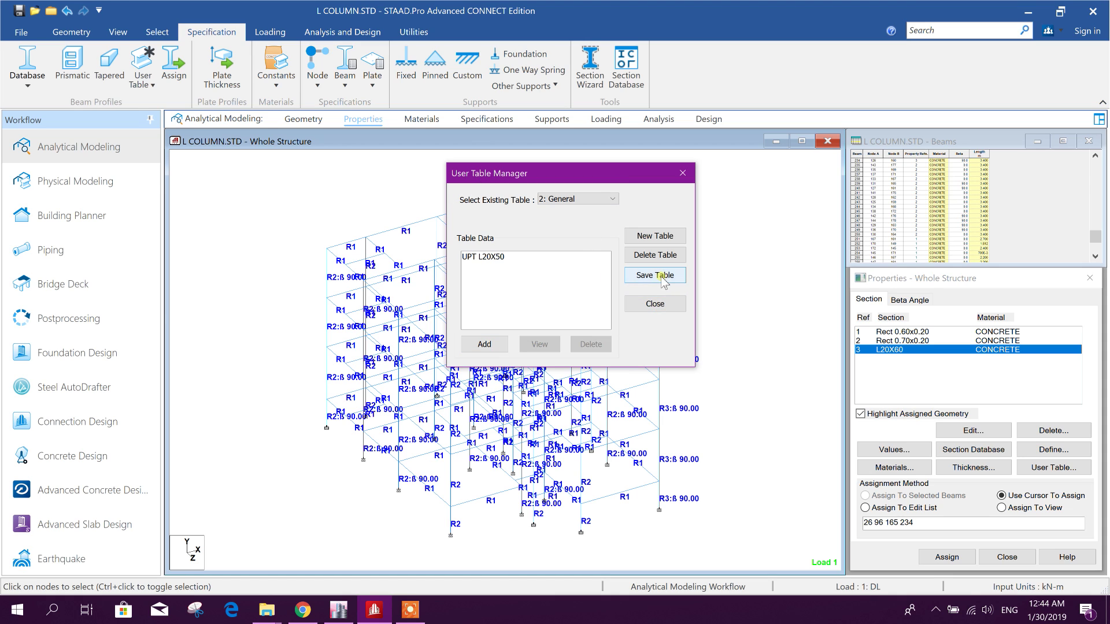
left_click(657, 302)
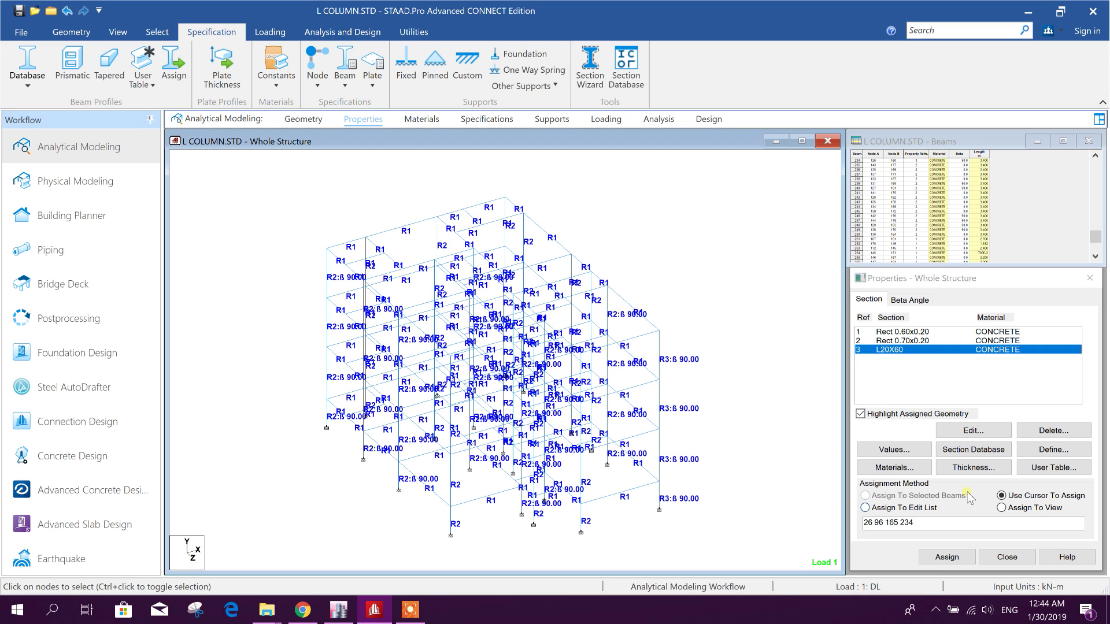
Add UPT L20X50 from user table 2 to the section list with CONCRETE material
left_click(1038, 469)
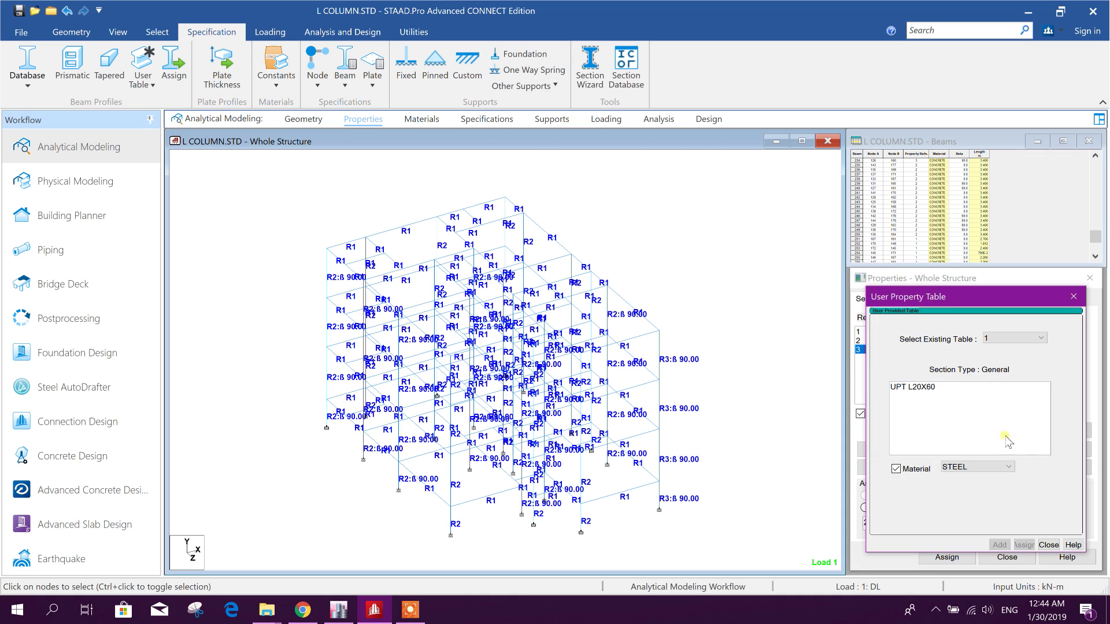
left_click(1009, 337)
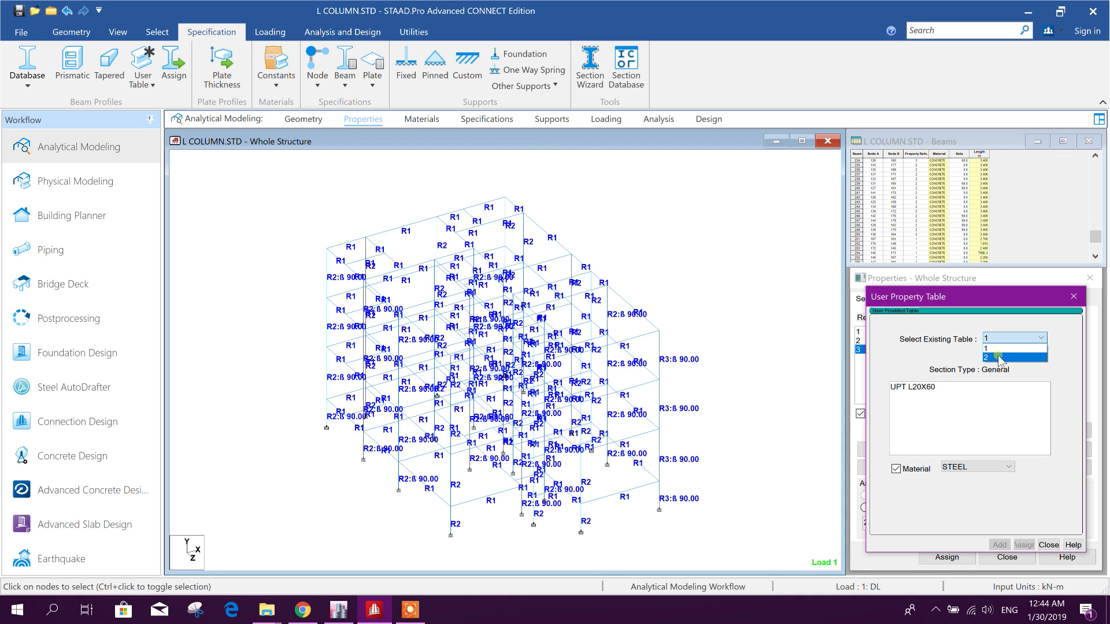
left_click(1000, 356)
left_click(918, 391)
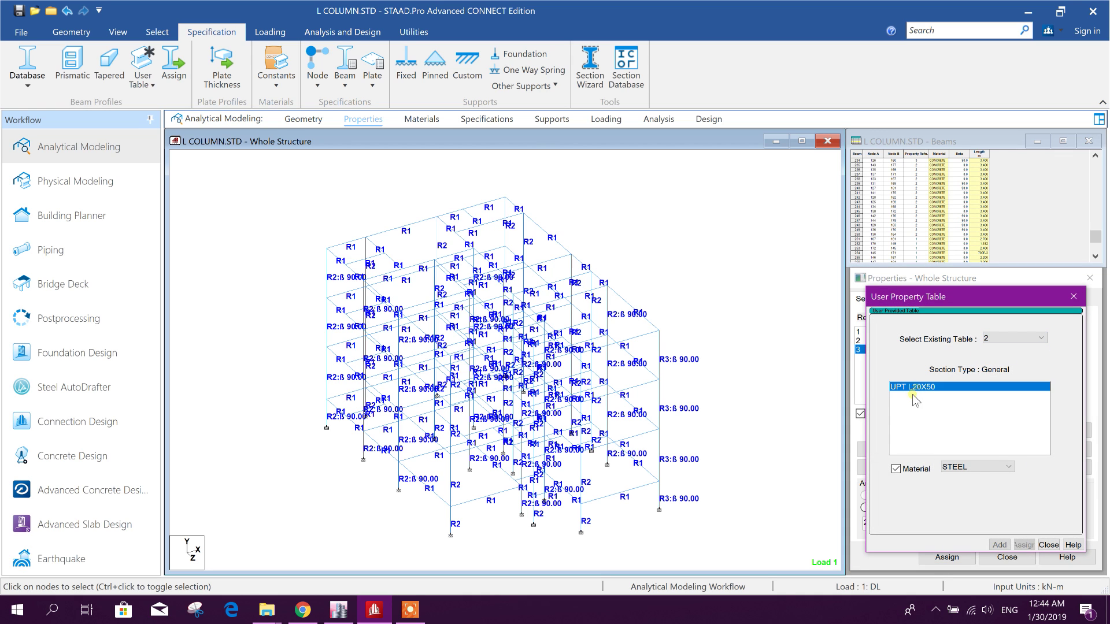
left_click(975, 467)
left_click(966, 487)
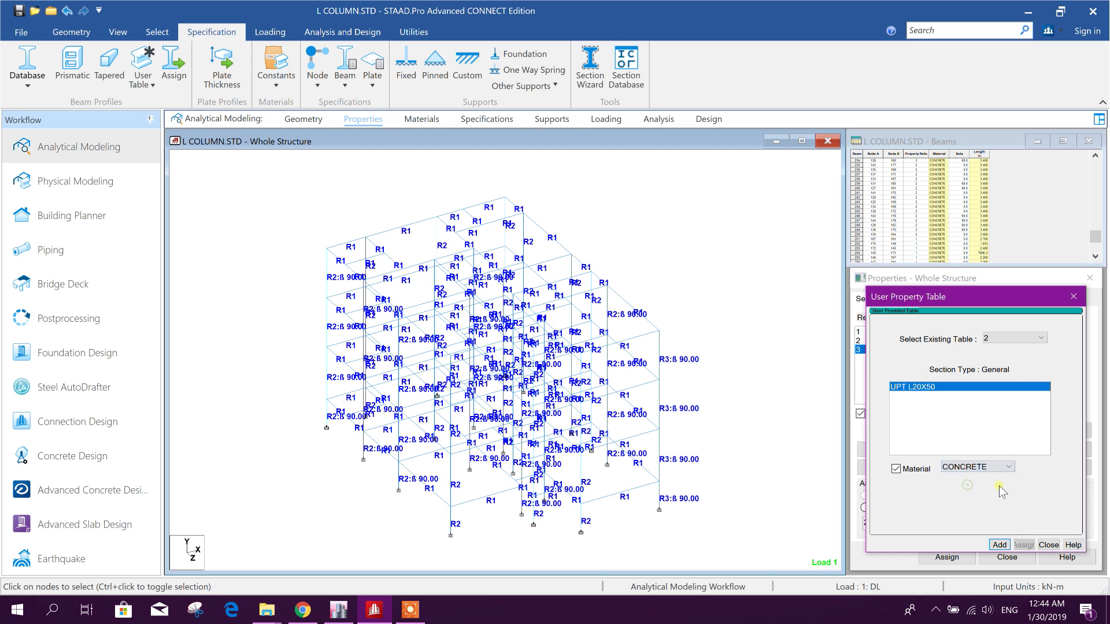
left_click(999, 545)
left_click(1048, 545)
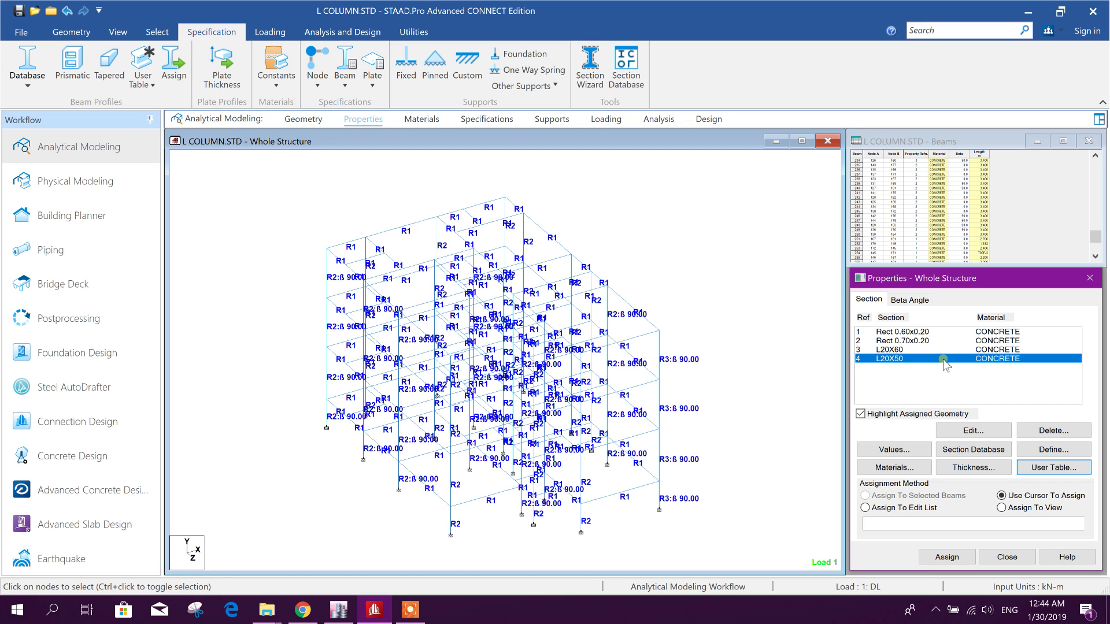
left_click(328, 407)
Assign the L20X50 section to all members of the left column
left_click(328, 354, "ctrl")
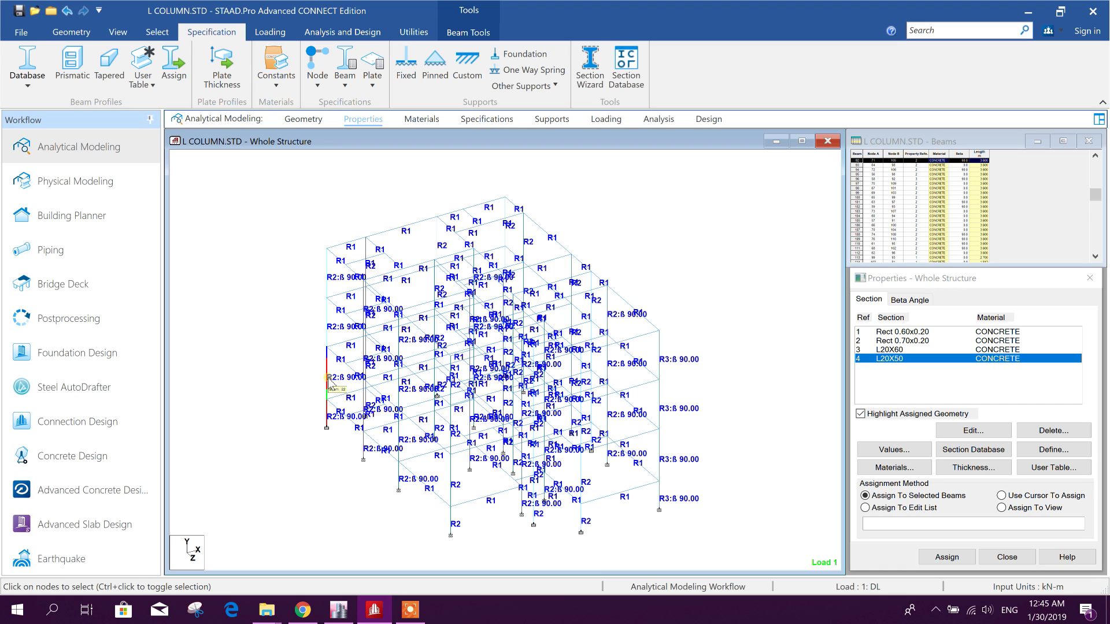
left_click(329, 324, "ctrl")
left_click(331, 282, "ctrl")
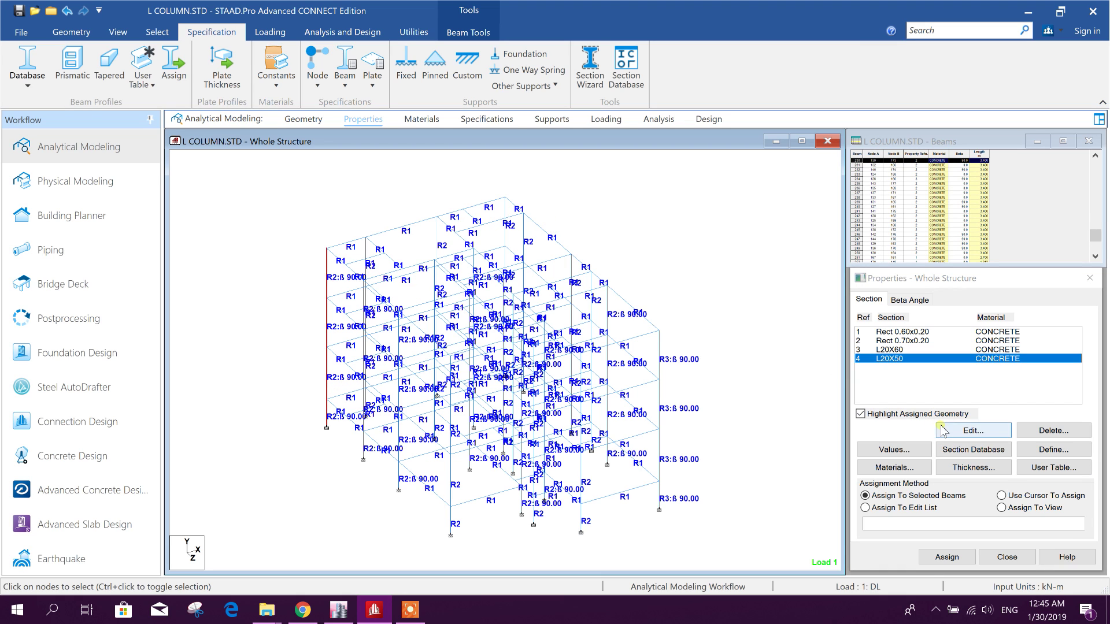
left_click(943, 553)
left_click(989, 466)
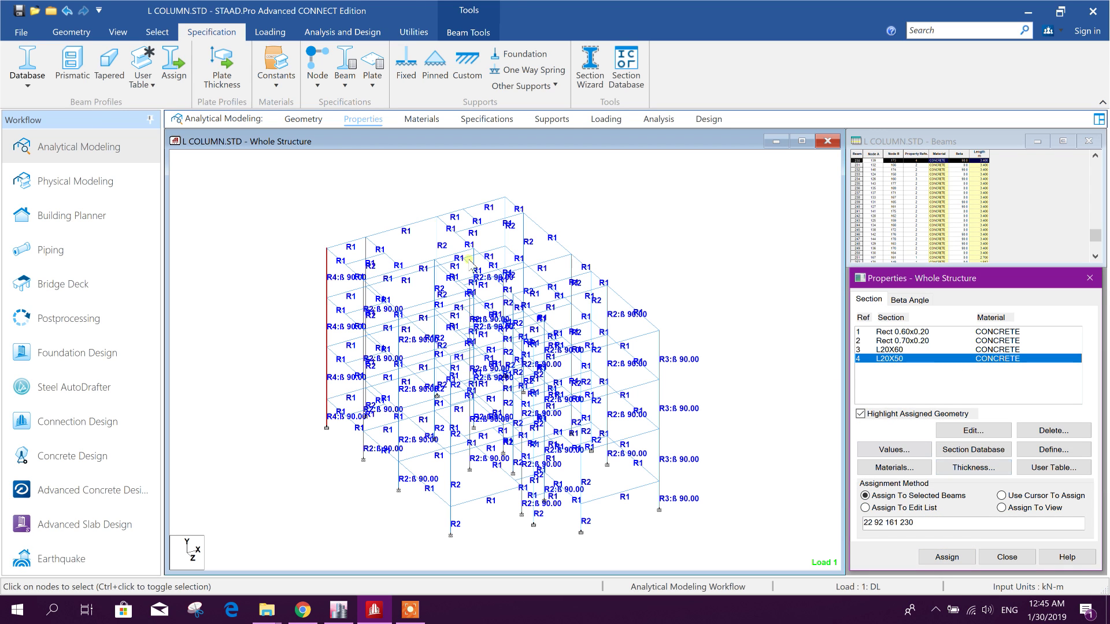
left_click(391, 193)
Check the column in a 3D rendered view and close it
right_click(411, 178)
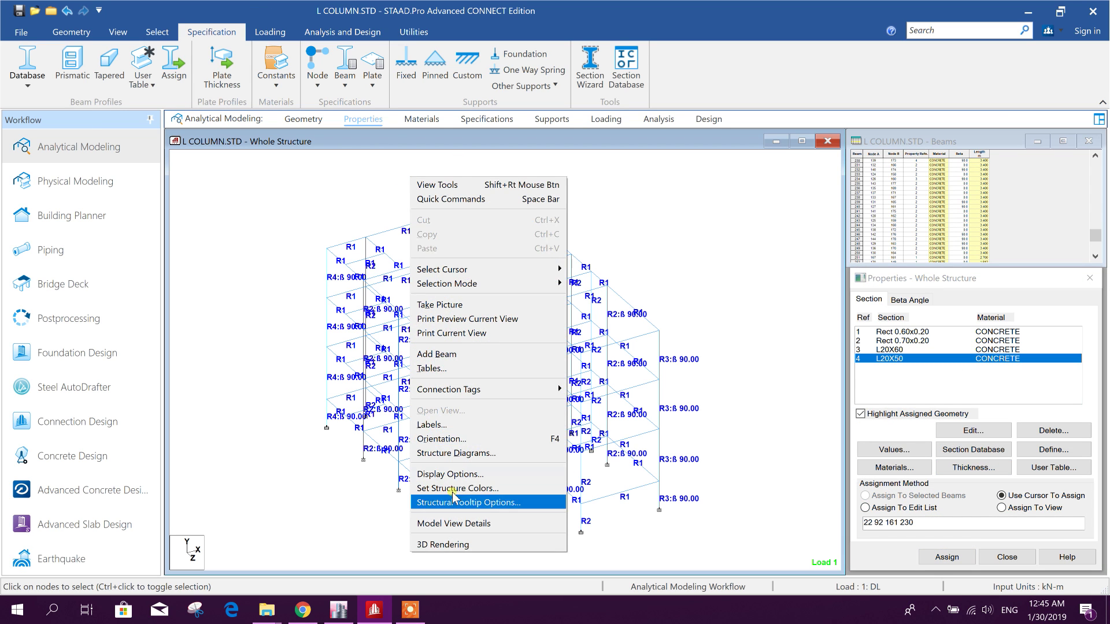
left_click(453, 544)
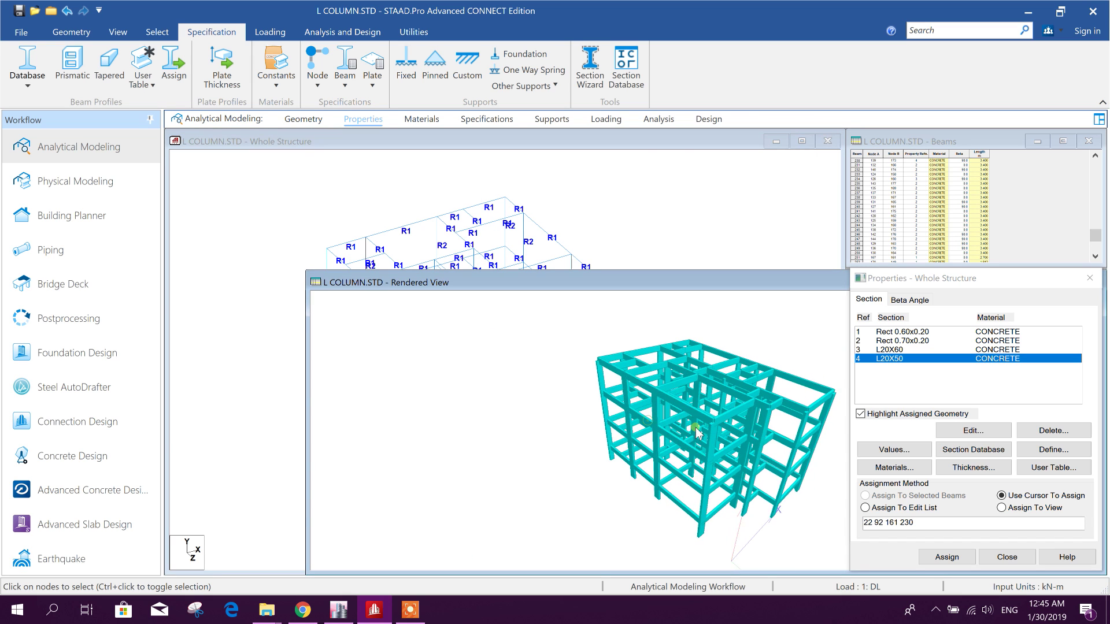
left_click_drag(698, 432, 569, 453)
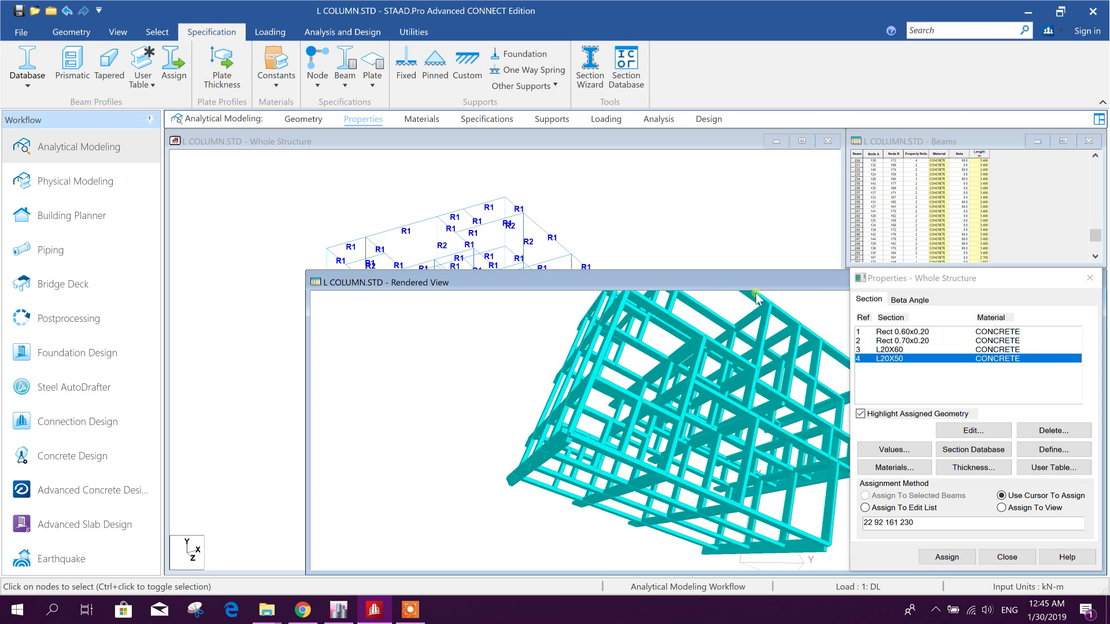
left_click_drag(764, 287, 572, 265)
left_click_drag(779, 263, 746, 254)
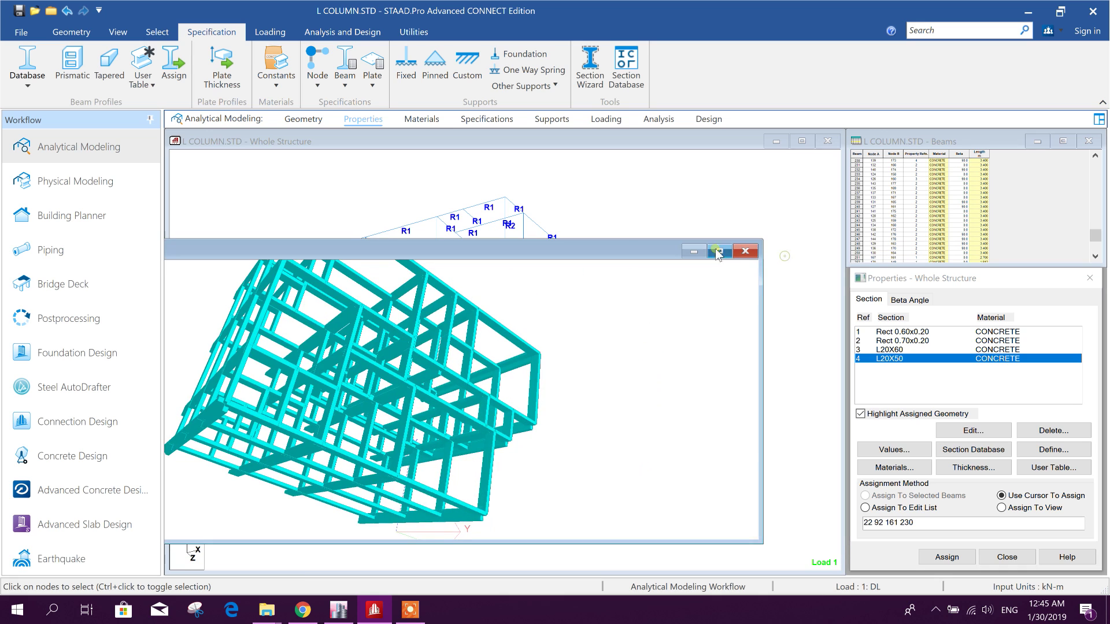
left_click(756, 253)
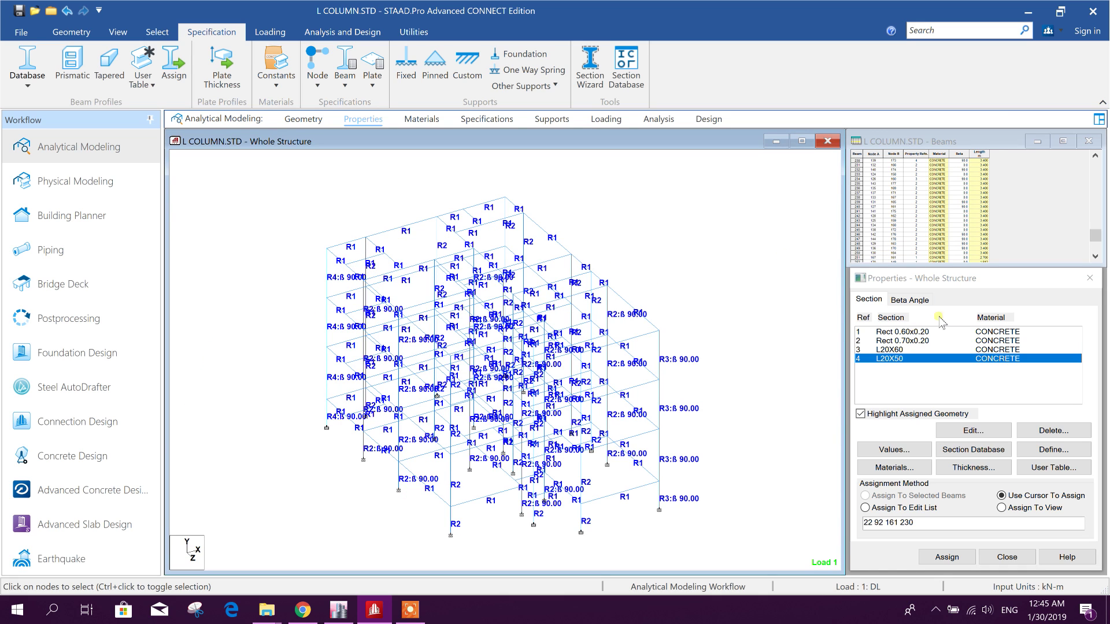
left_click(909, 300)
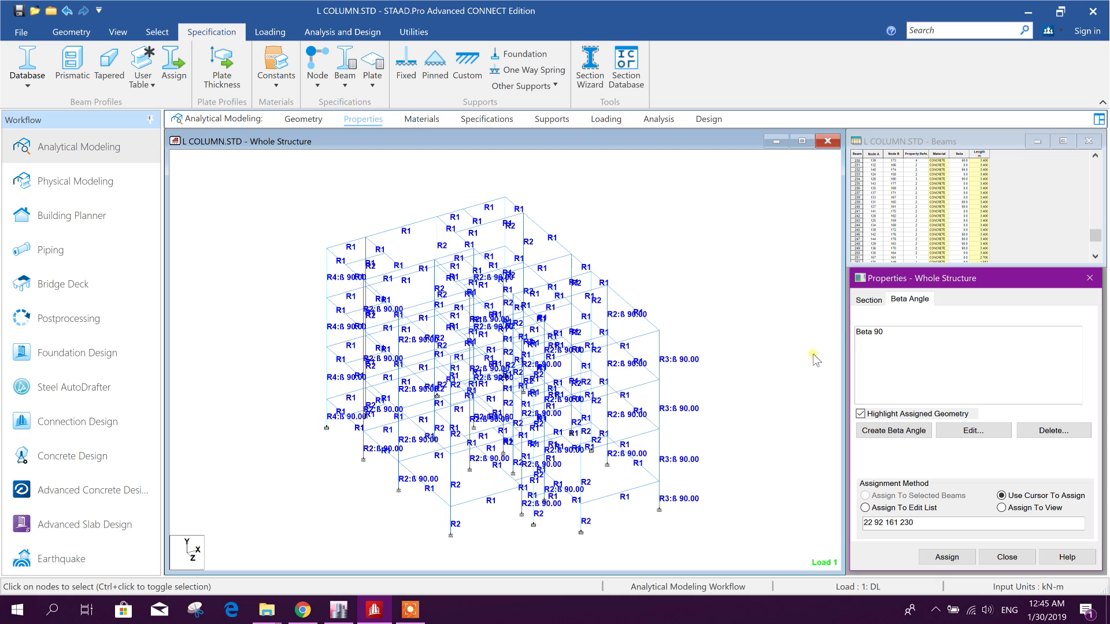
Create a new Beta angle of 0 degrees
left_click(874, 333)
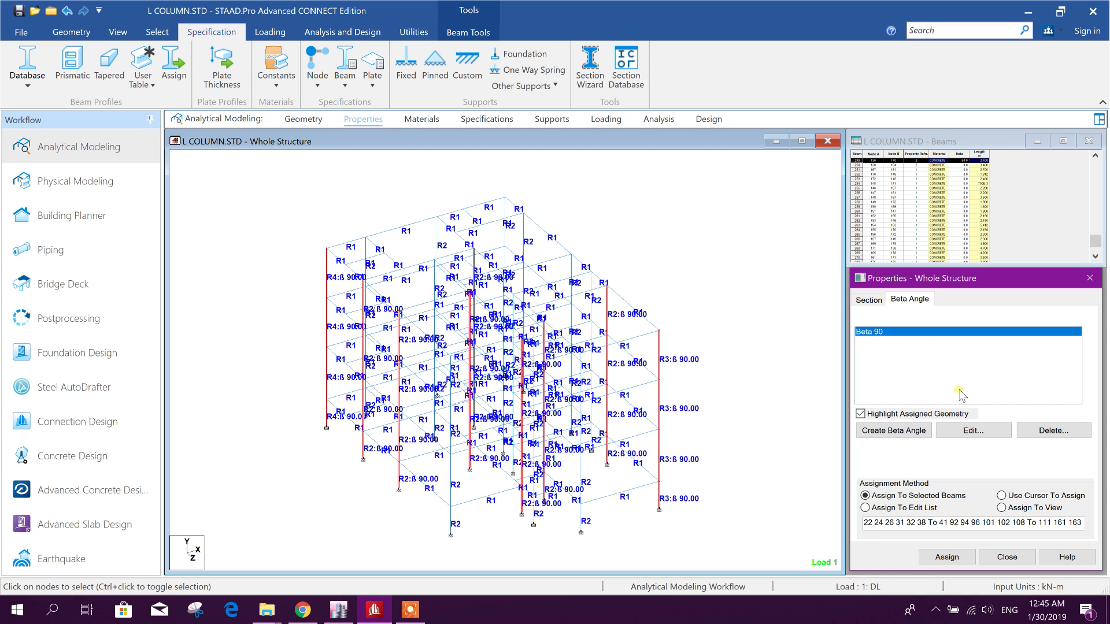
left_click(294, 345)
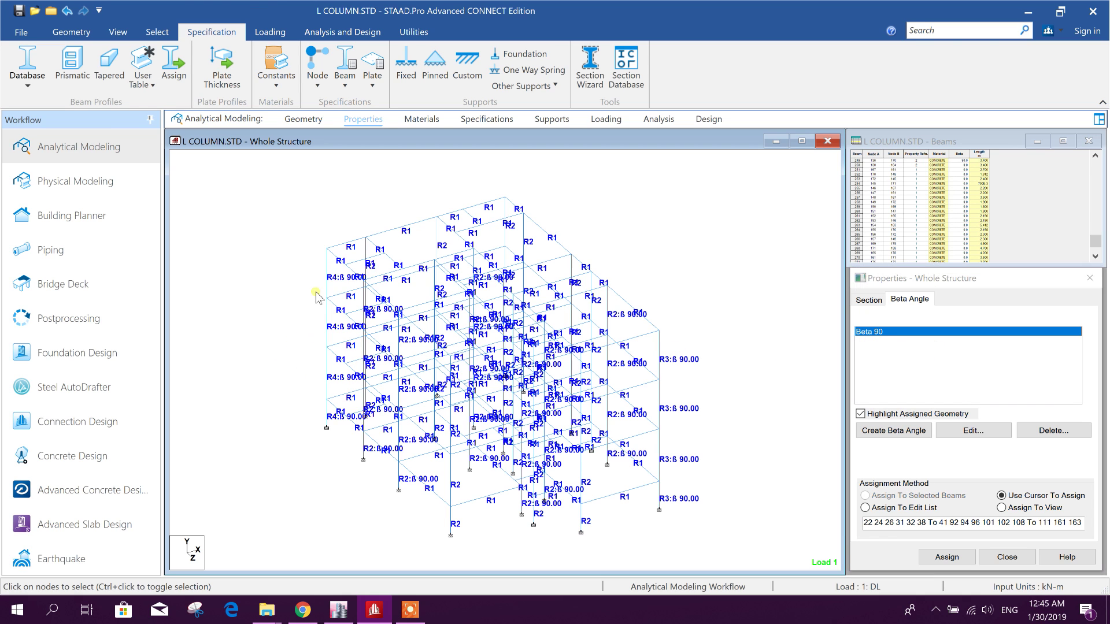
left_click(896, 333)
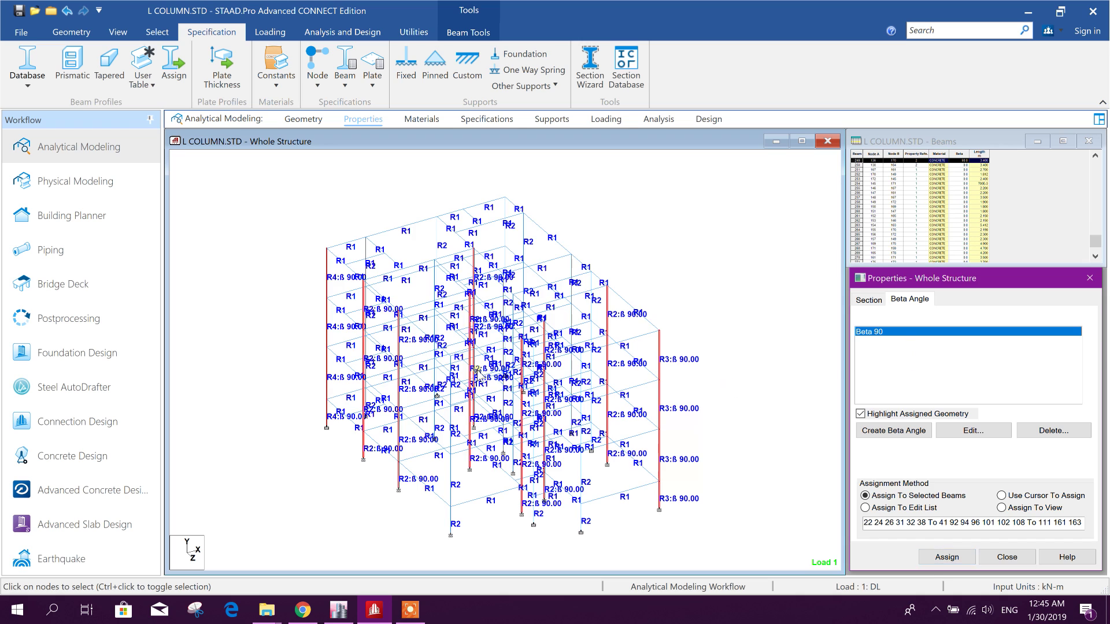
left_click(916, 431)
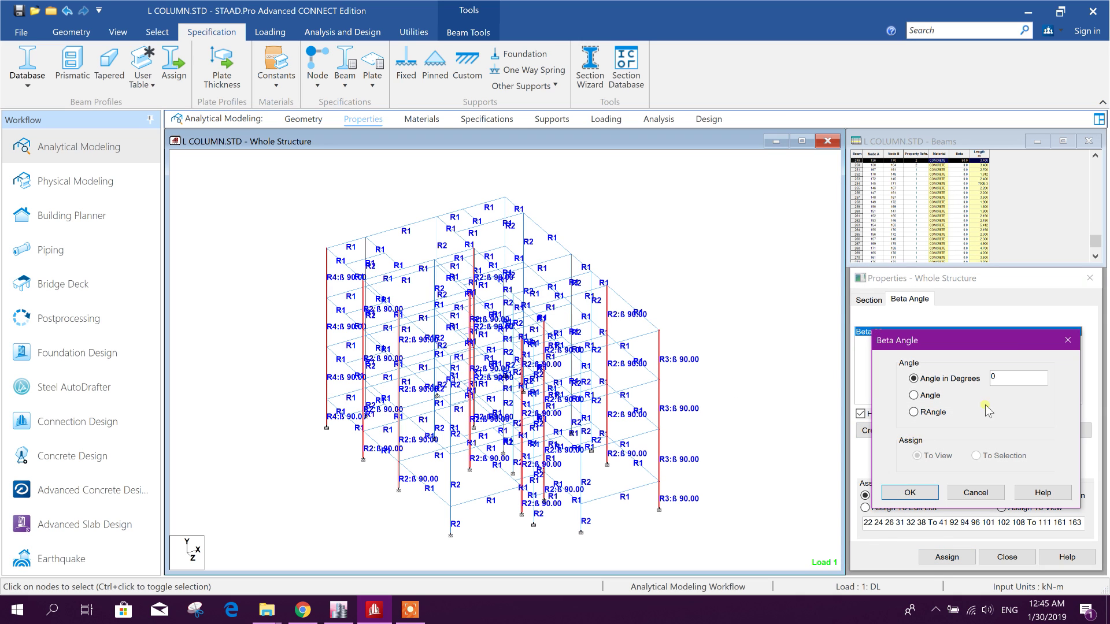
left_click(919, 493)
Assign Beta 0 to the four left-edge column members
left_click(874, 341)
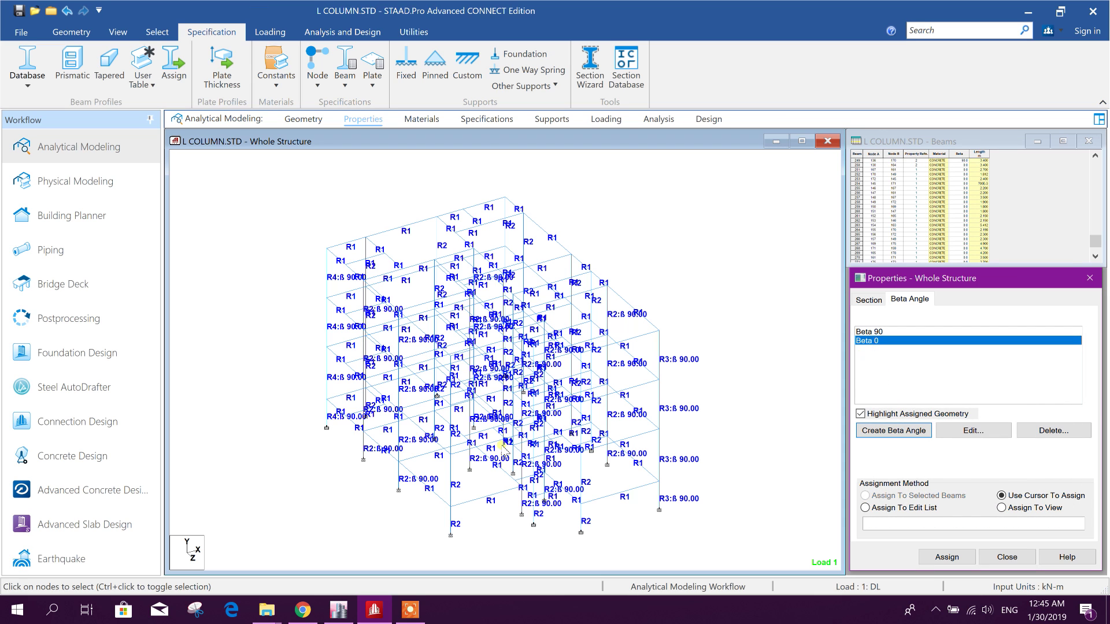
left_click(324, 411)
left_click(328, 370, "ctrl")
left_click(327, 322, "ctrl")
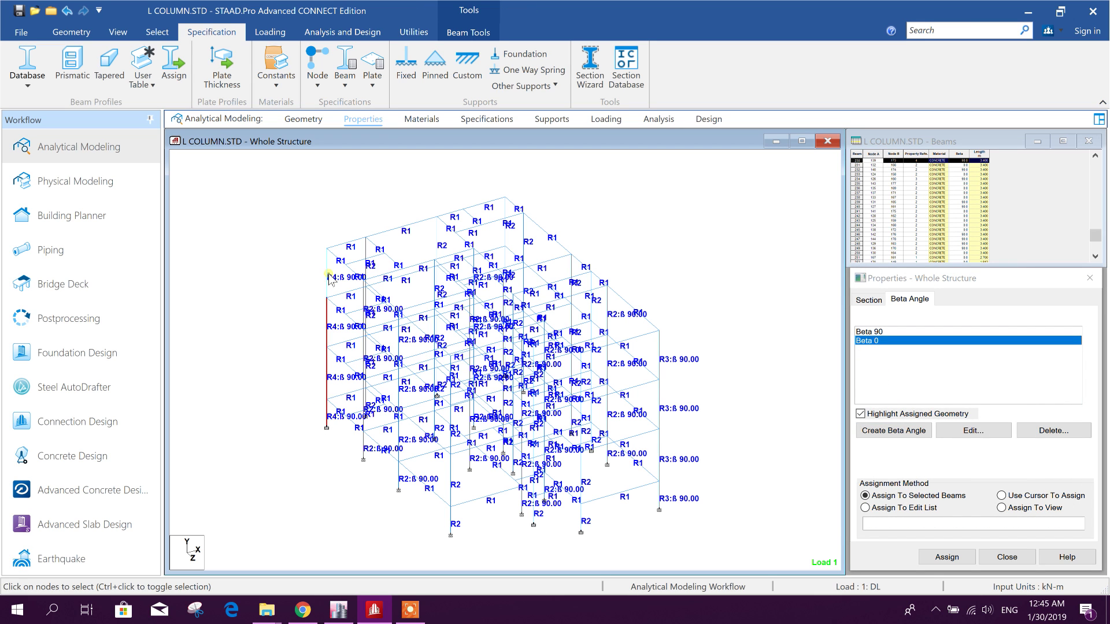
left_click(327, 274, "ctrl")
left_click(948, 557)
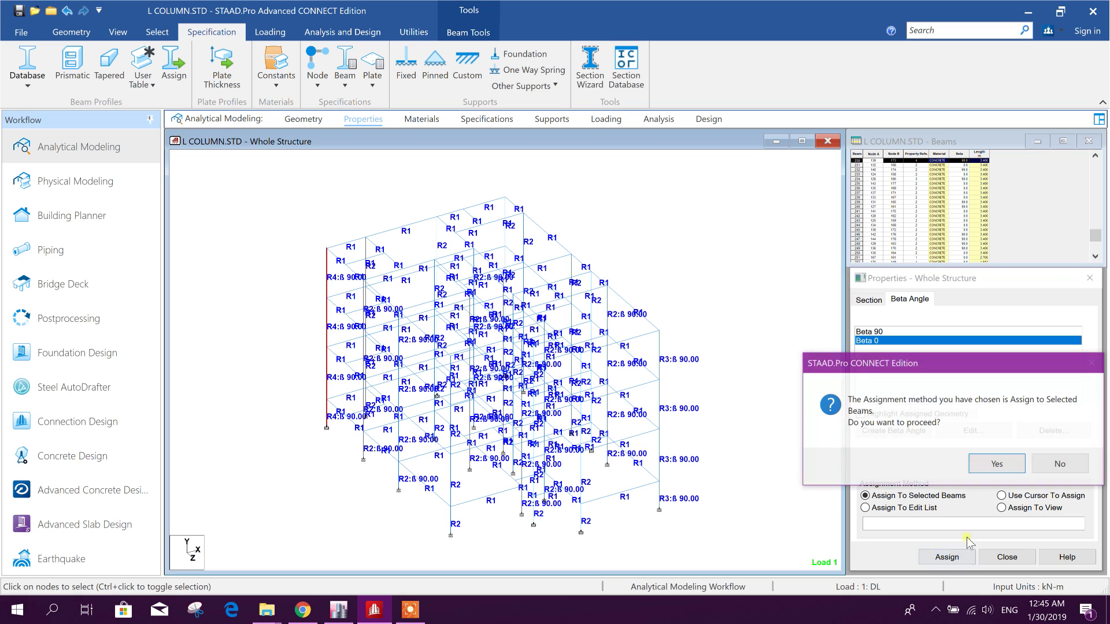
left_click(995, 463)
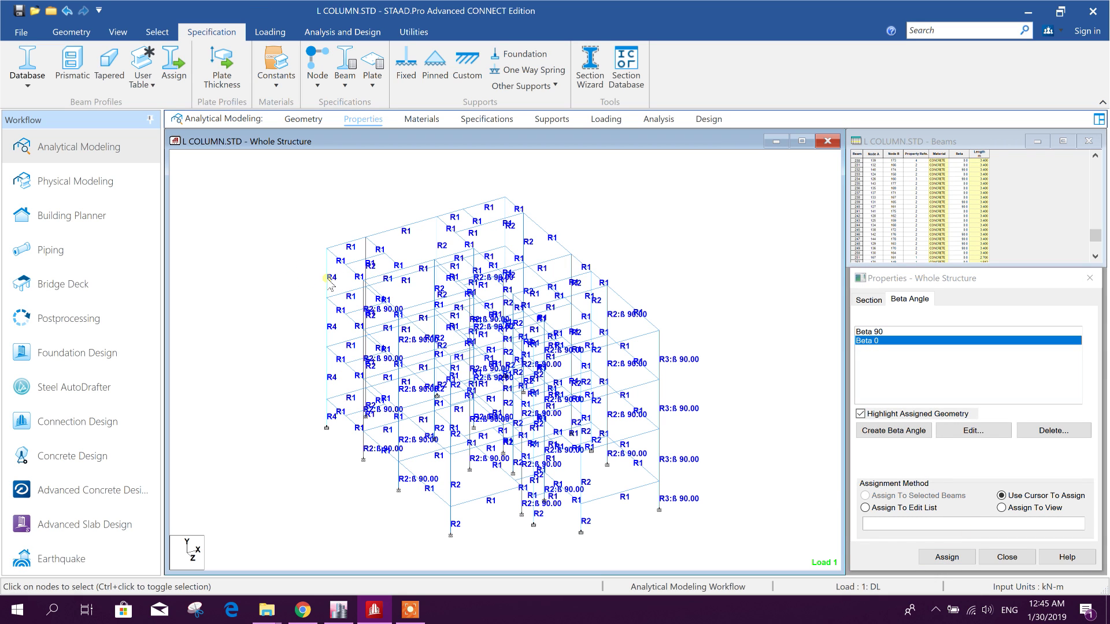
right_click(325, 211)
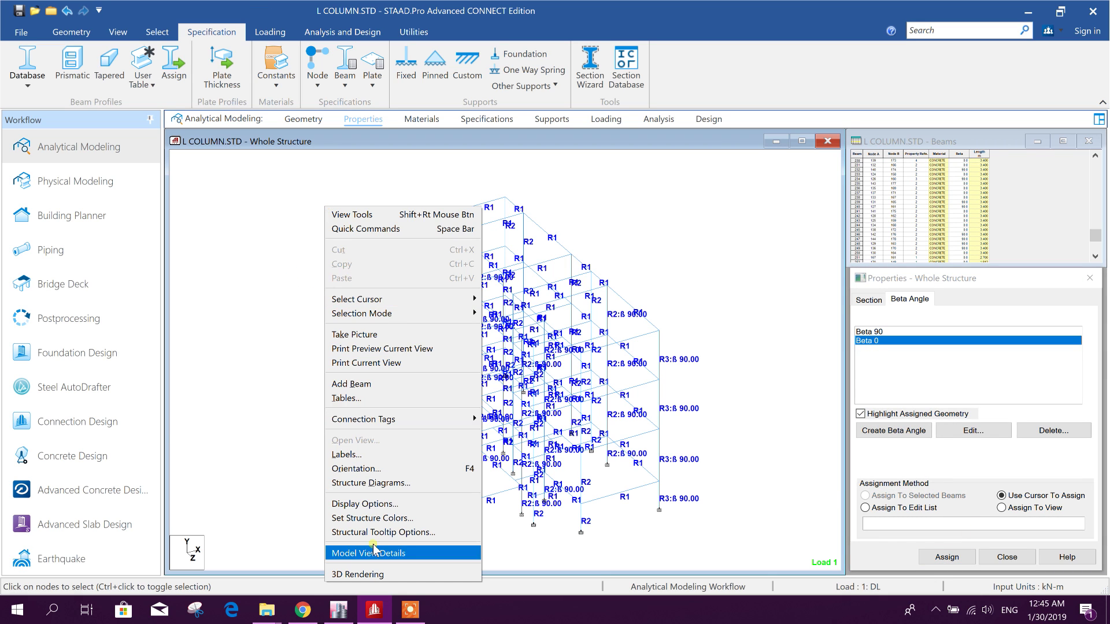
left_click(370, 574)
left_click_drag(522, 329, 420, 363)
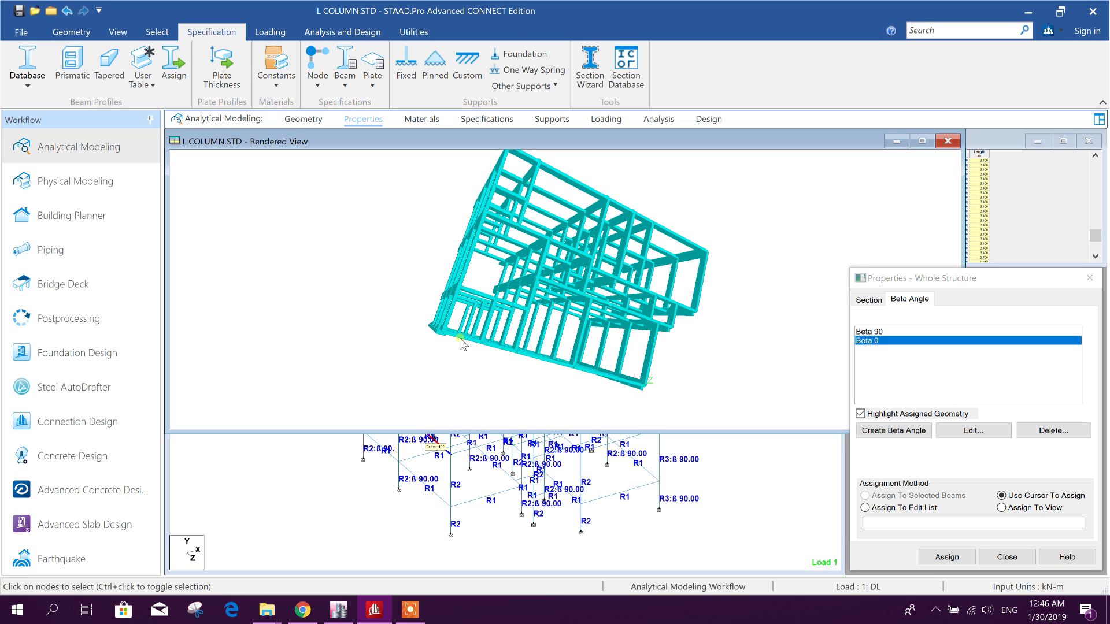
left_click(948, 142)
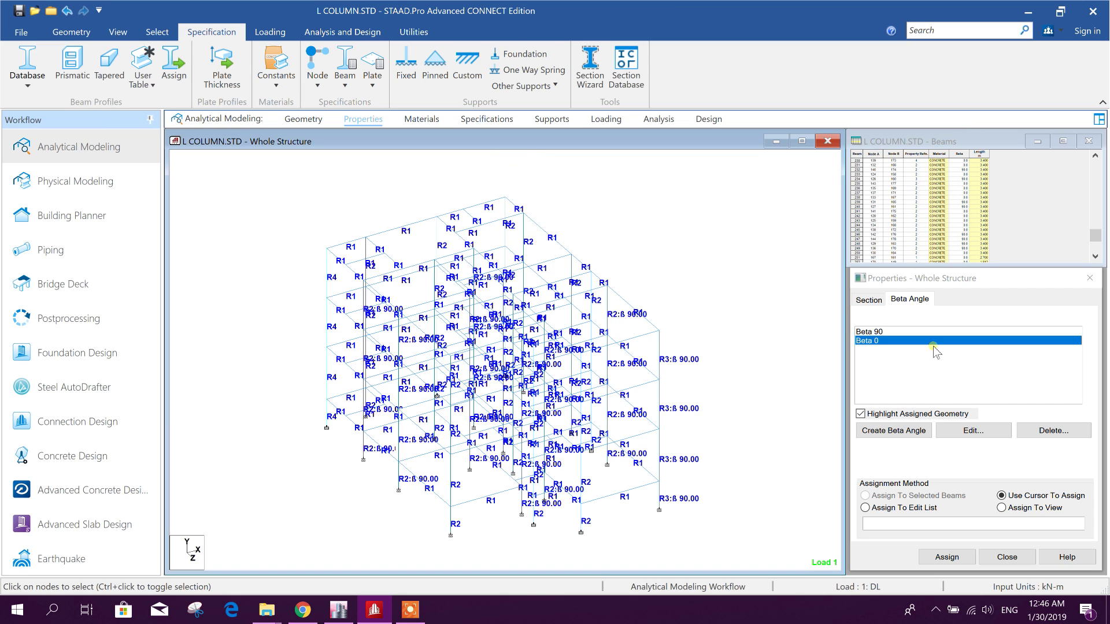
left_click(944, 443)
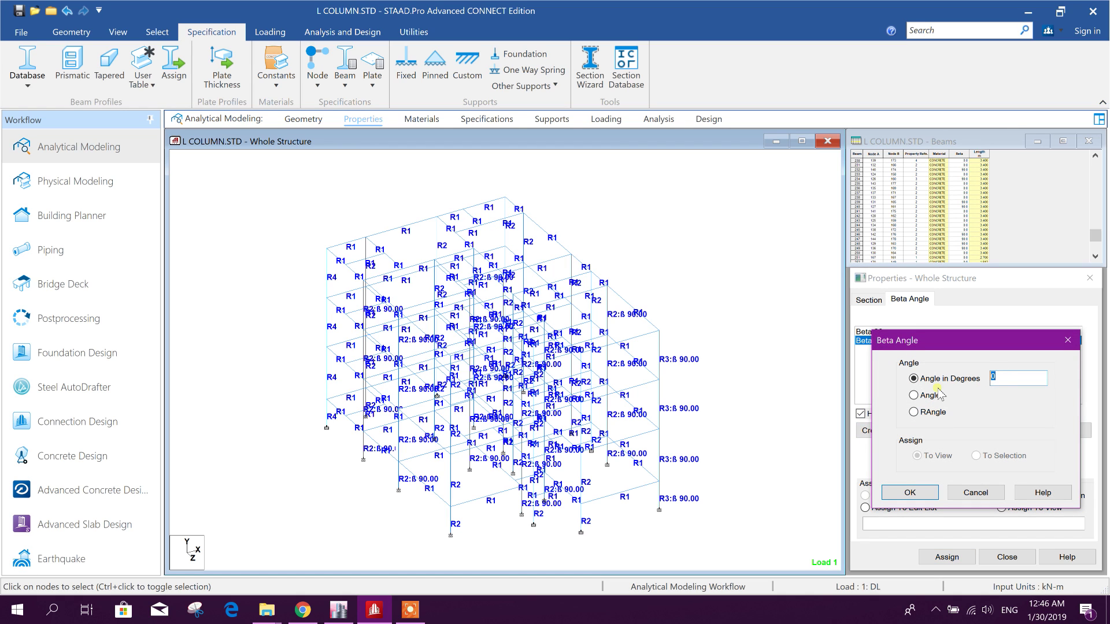
Create Beta 270 and assign it to every member of the left-edge column
left_click(909, 493)
left_click(867, 350)
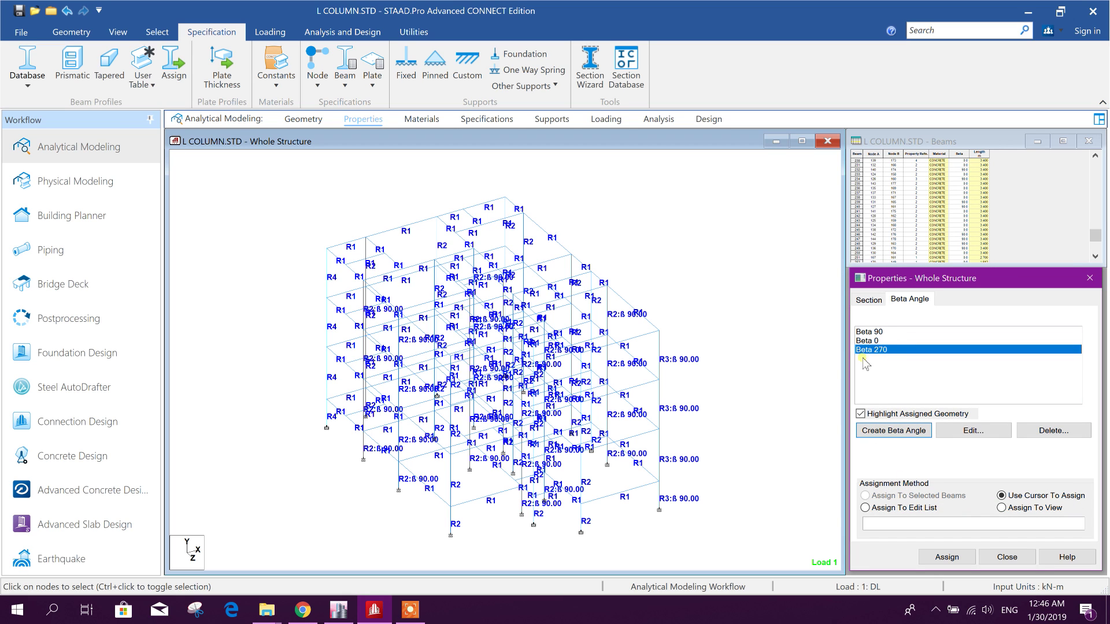
left_click(327, 412)
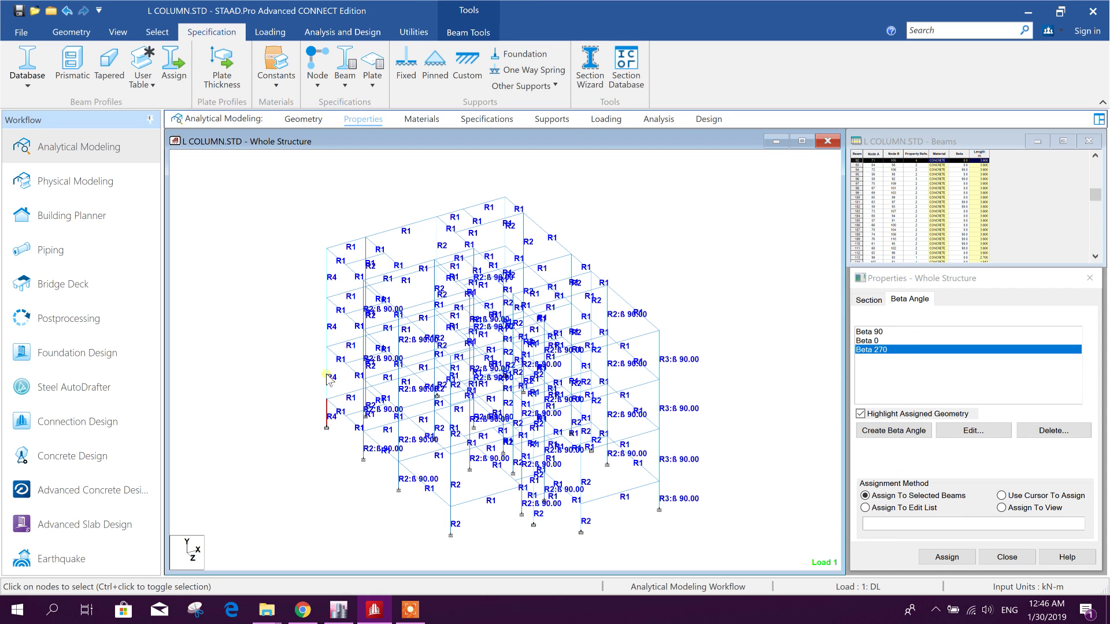
left_click(328, 328, "ctrl")
left_click(327, 284, "ctrl")
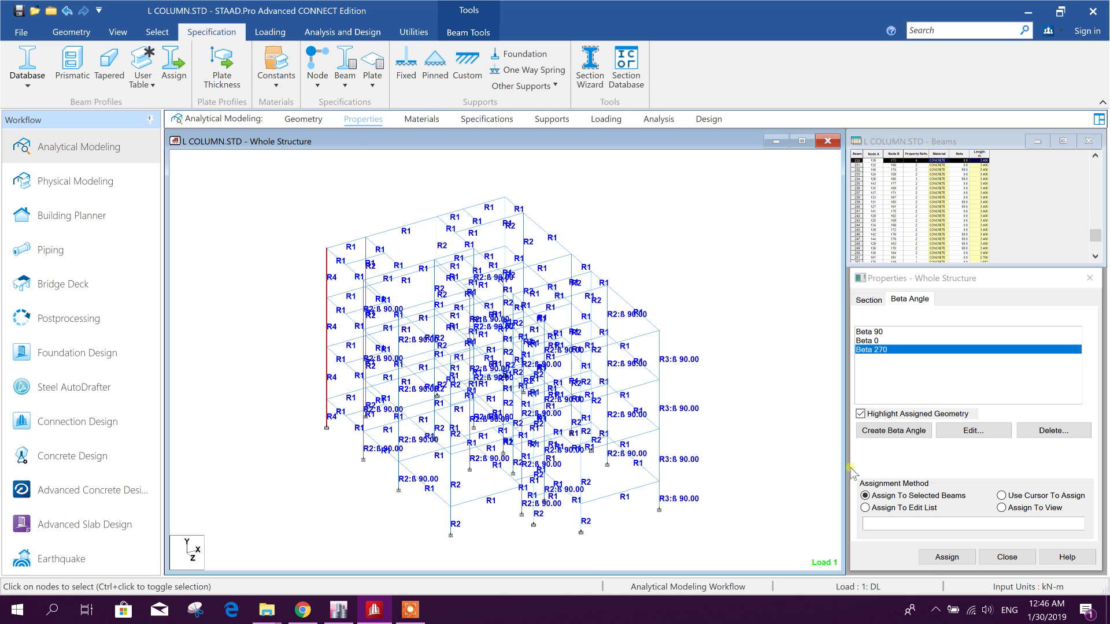
left_click(940, 557)
left_click(992, 463)
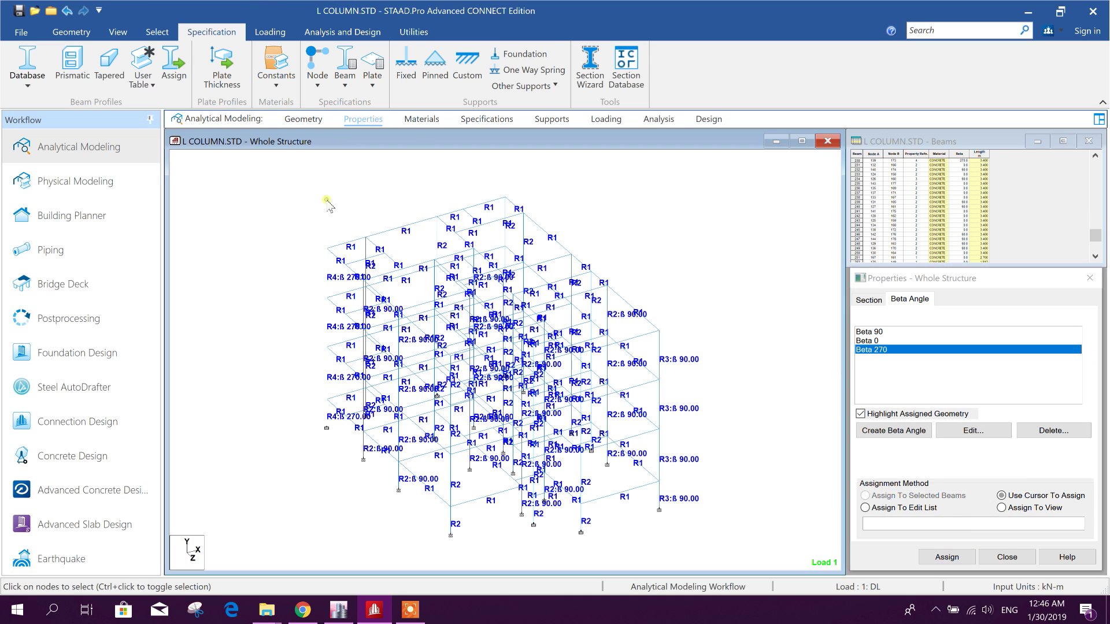
Verify the column orientation in a 3D rendering, then bring up the Analysis and Design commands
right_click(334, 172)
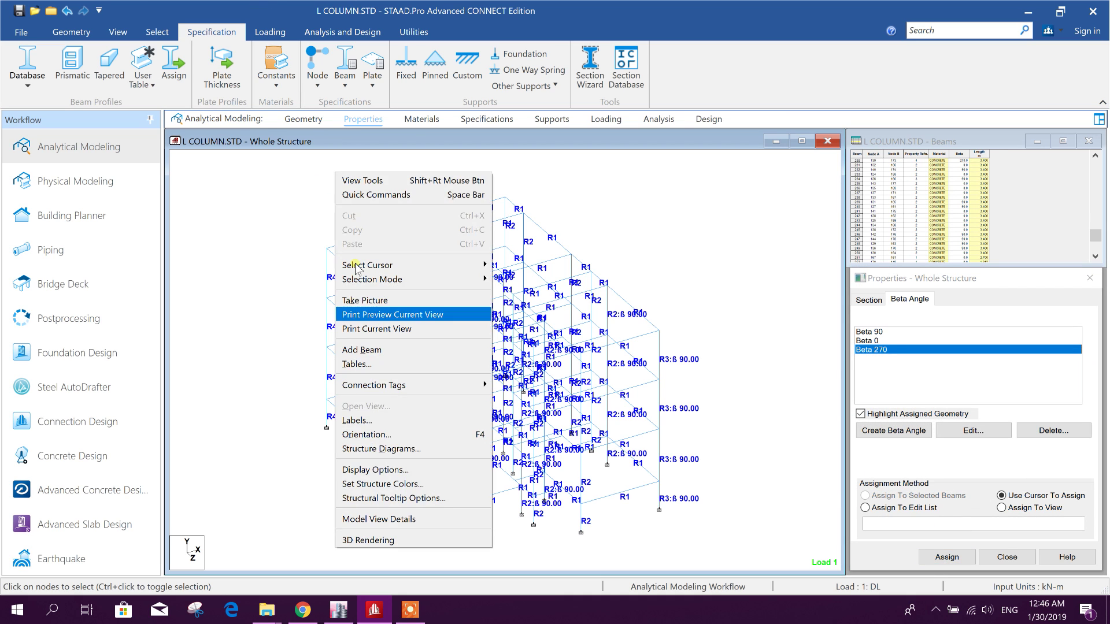
left_click(404, 541)
left_click_drag(542, 310, 457, 334)
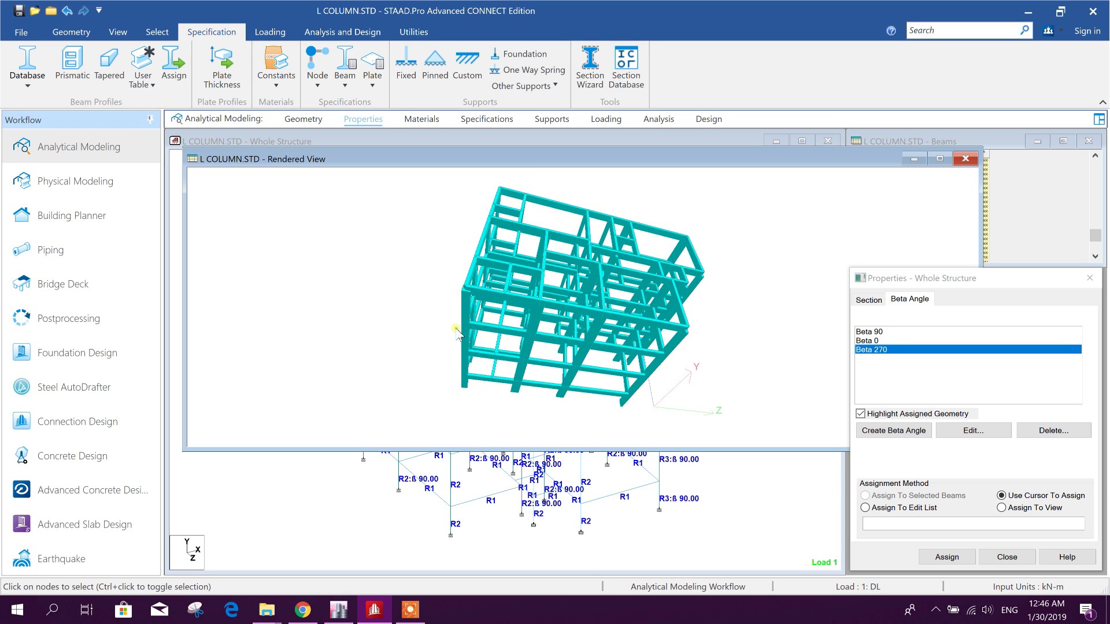
left_click(965, 159)
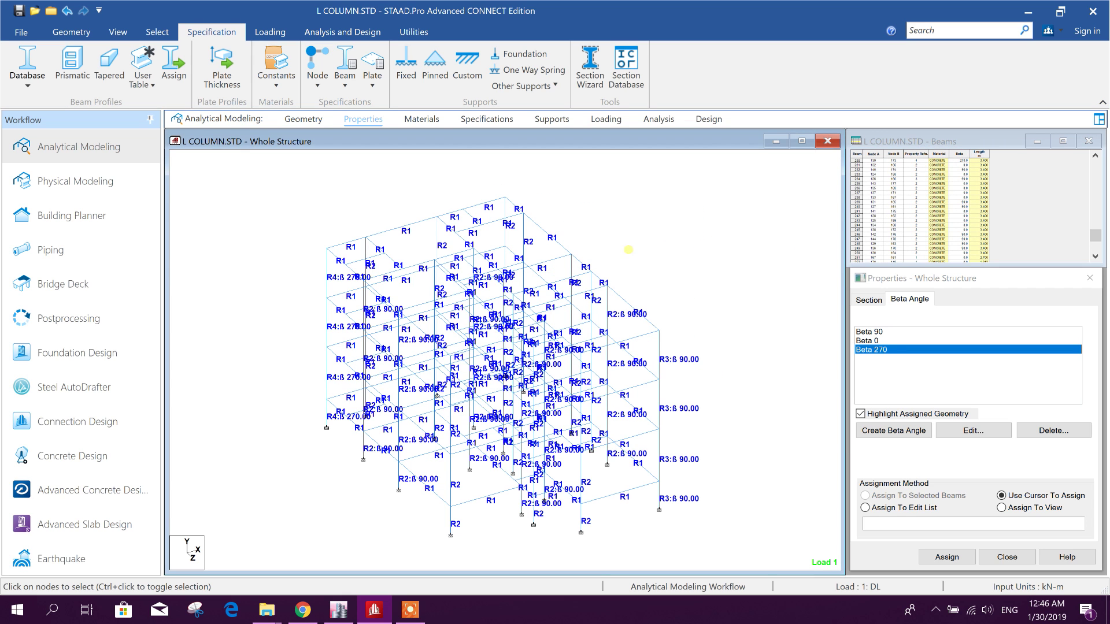
left_click(619, 215)
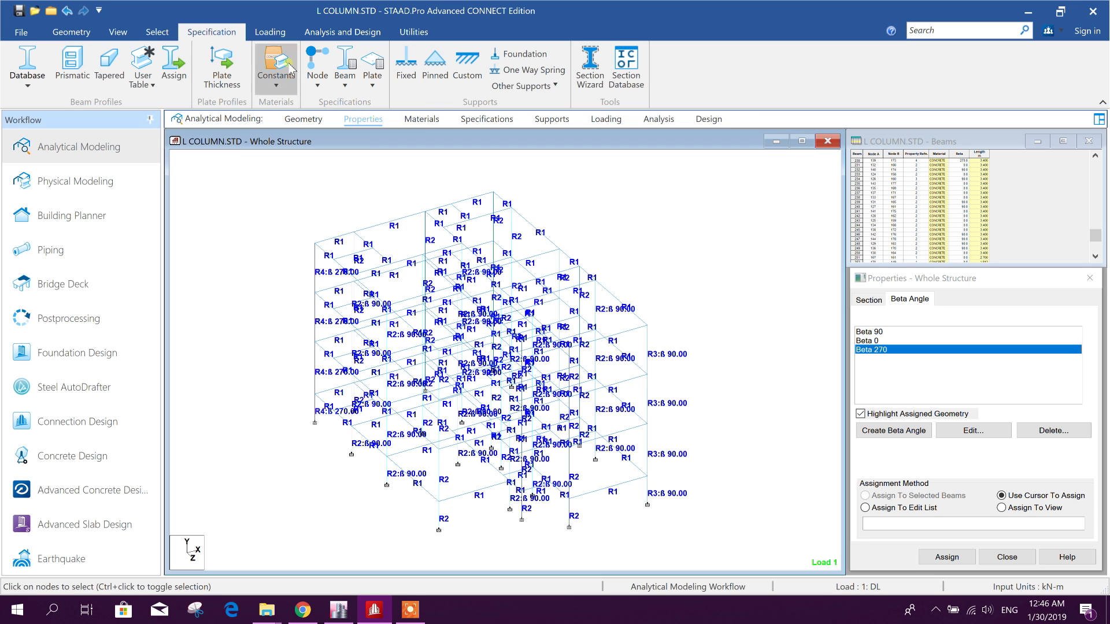
left_click(342, 32)
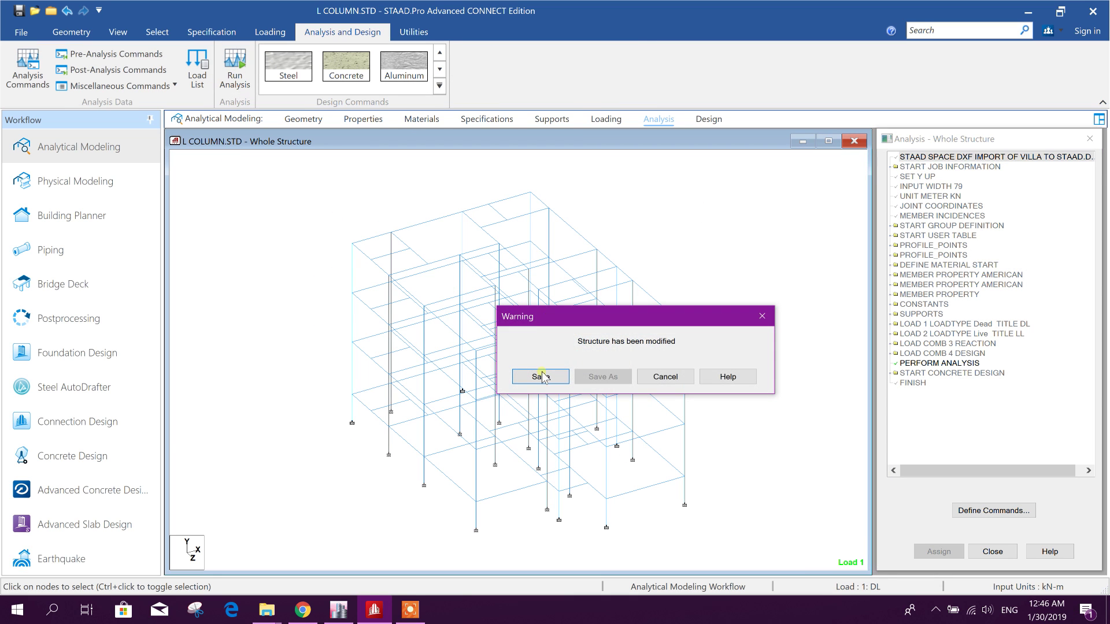
Save the model, run the analysis and enter post-processing, accepting the Results Setup
left_click(541, 376)
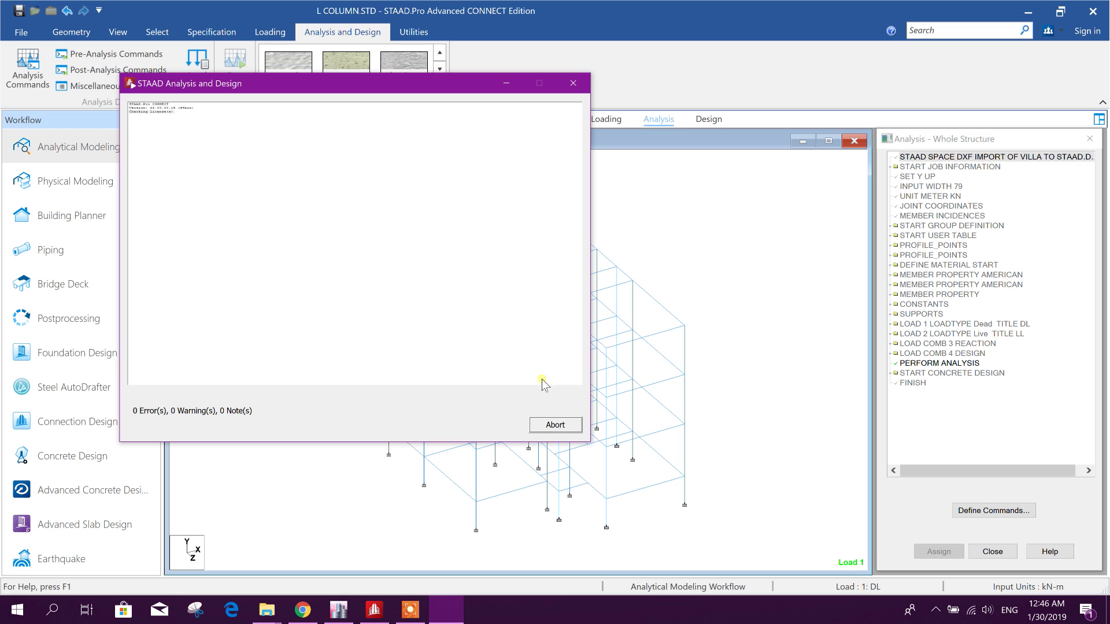
left_click_drag(402, 88, 651, 110)
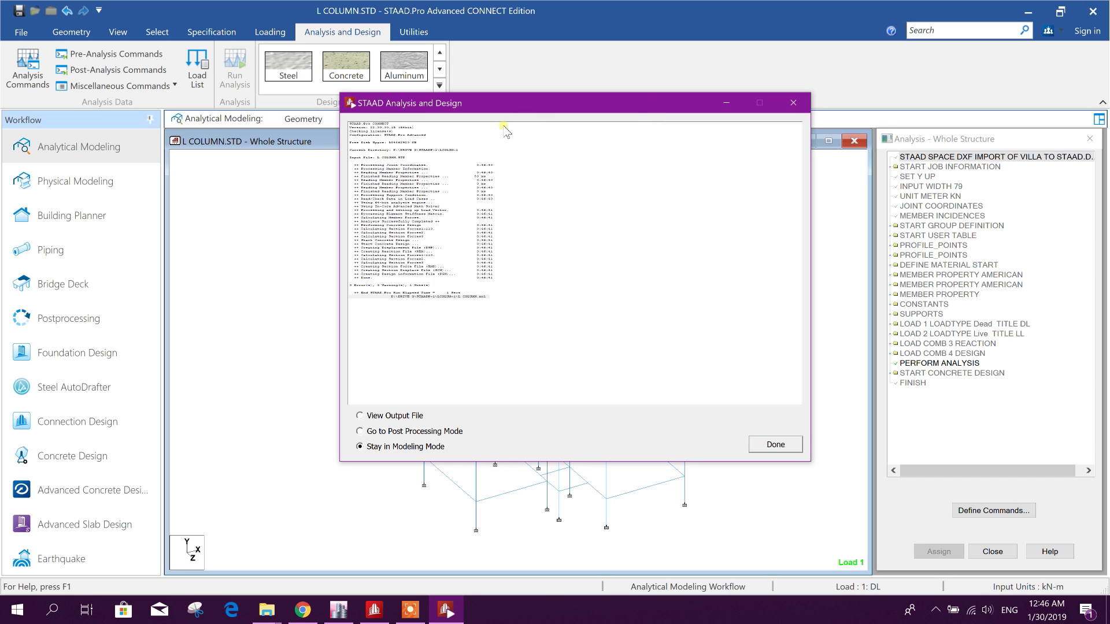
left_click_drag(504, 130, 493, 131)
left_click(416, 455)
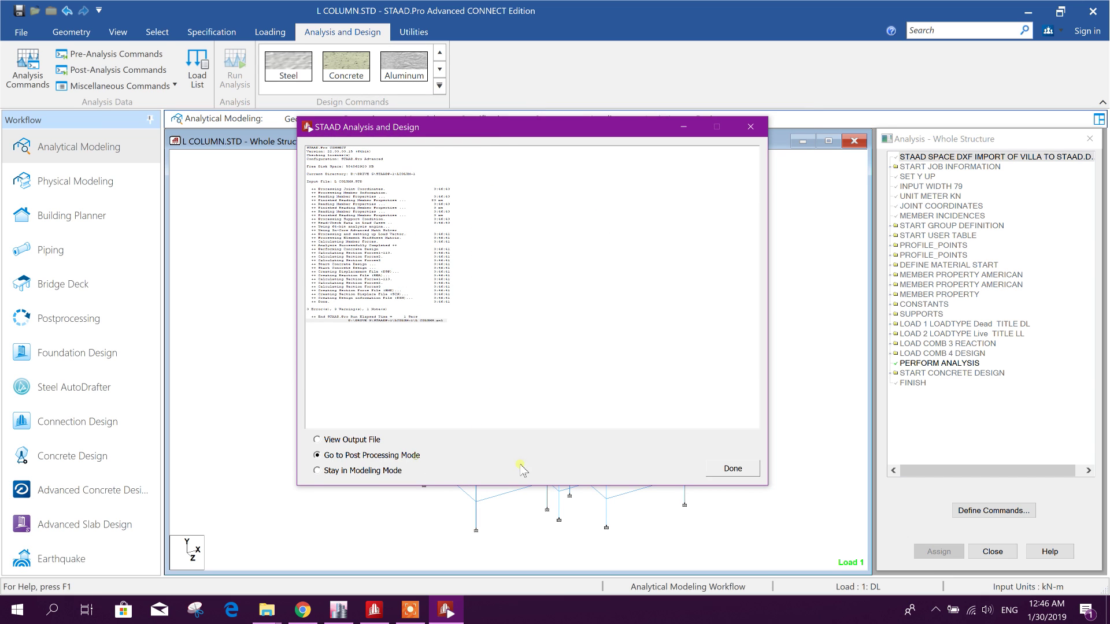
left_click(732, 469)
left_click(601, 411)
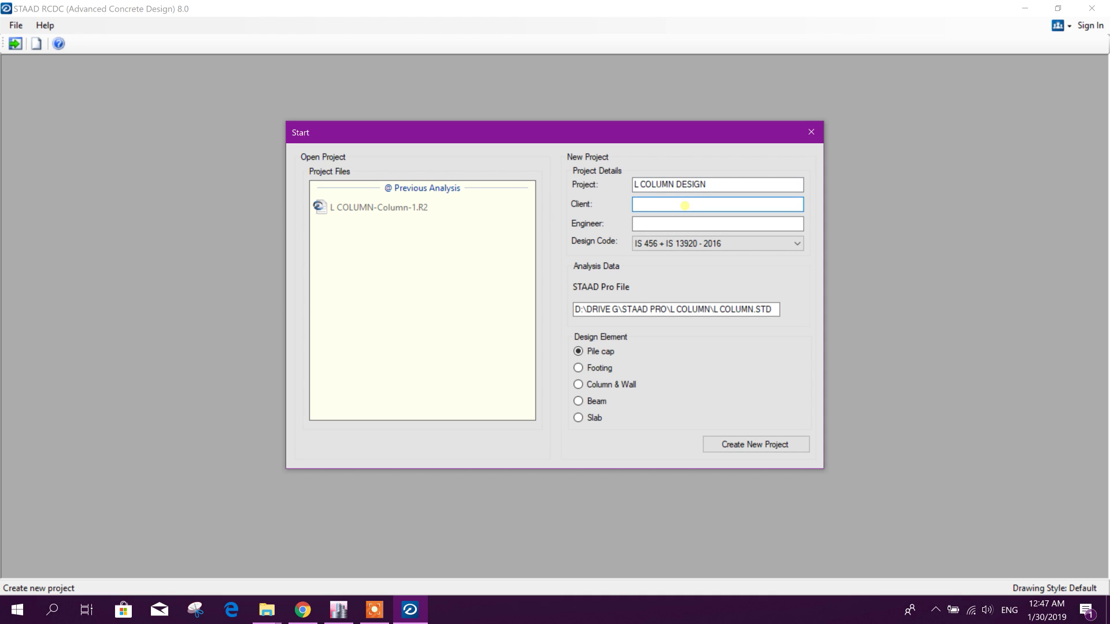
Enter a client name and set up a BS 8110-97 project for columns and walls
left_click(685, 205)
type("DDD")
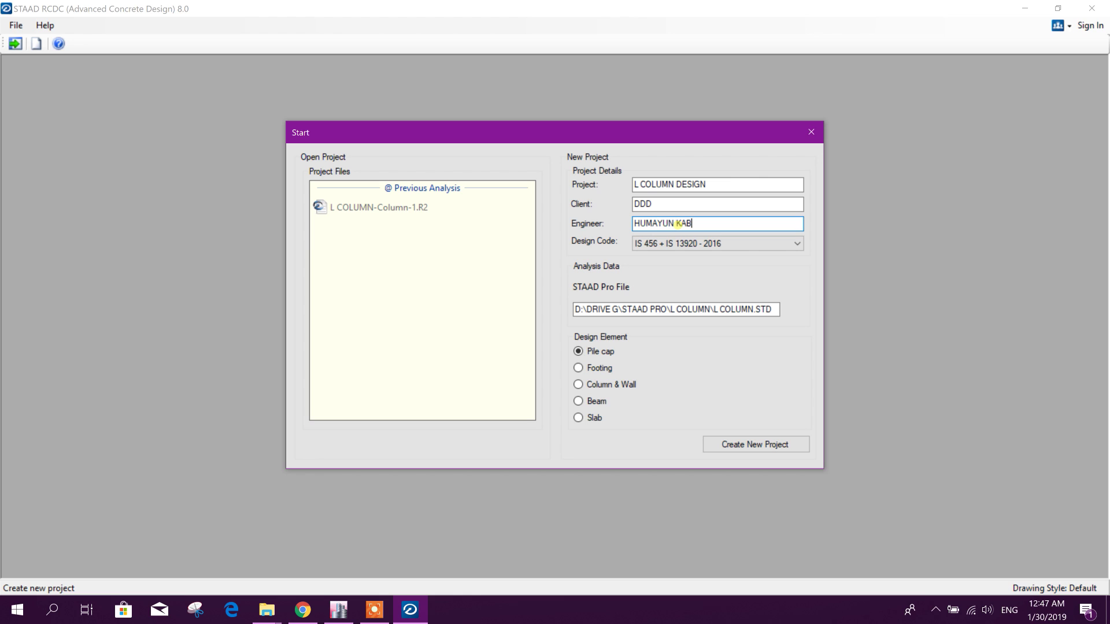
left_click(691, 244)
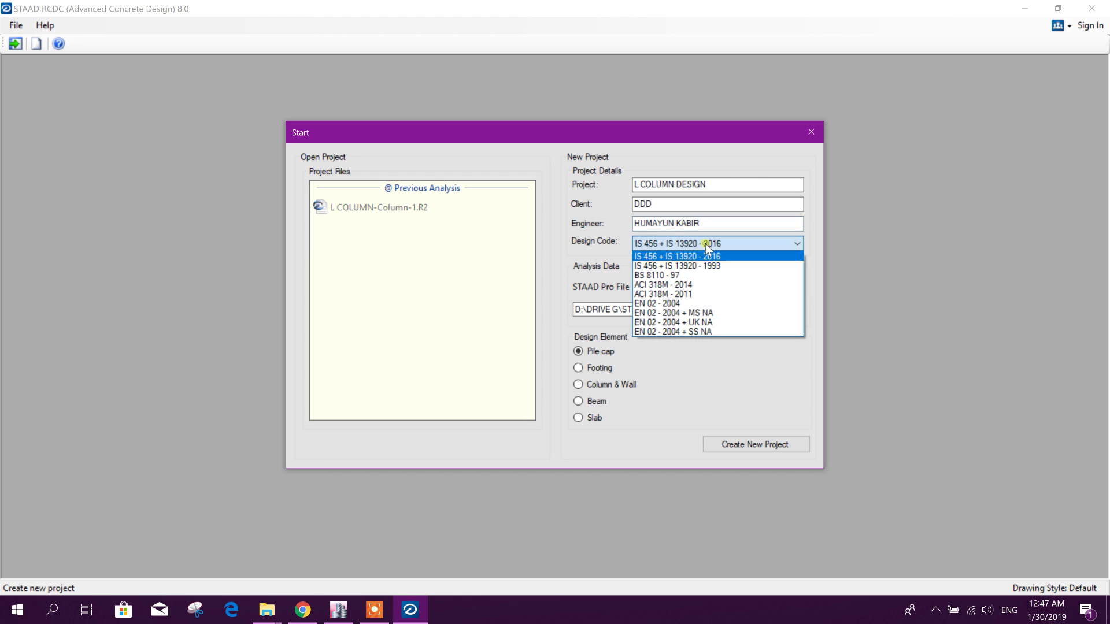
left_click(650, 276)
left_click(600, 385)
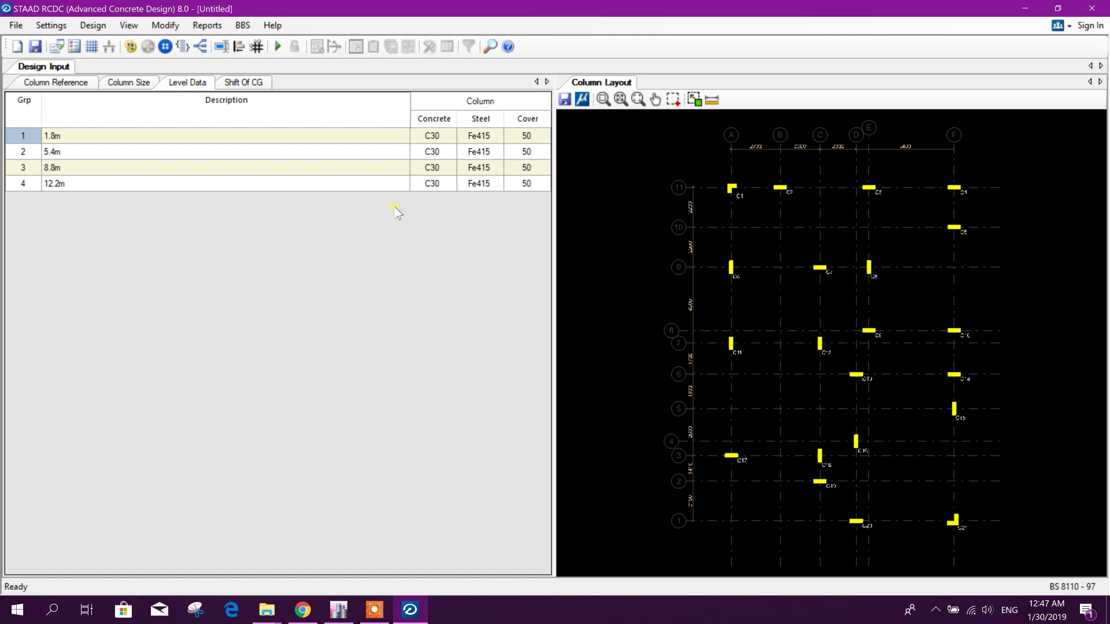
Save the project as L COLUMN-Column-1 and view the column sizes, with C1 at L 500 X 500
left_click(35, 47)
scroll(913, 487, "up", 2)
scroll(940, 530, "down", 2)
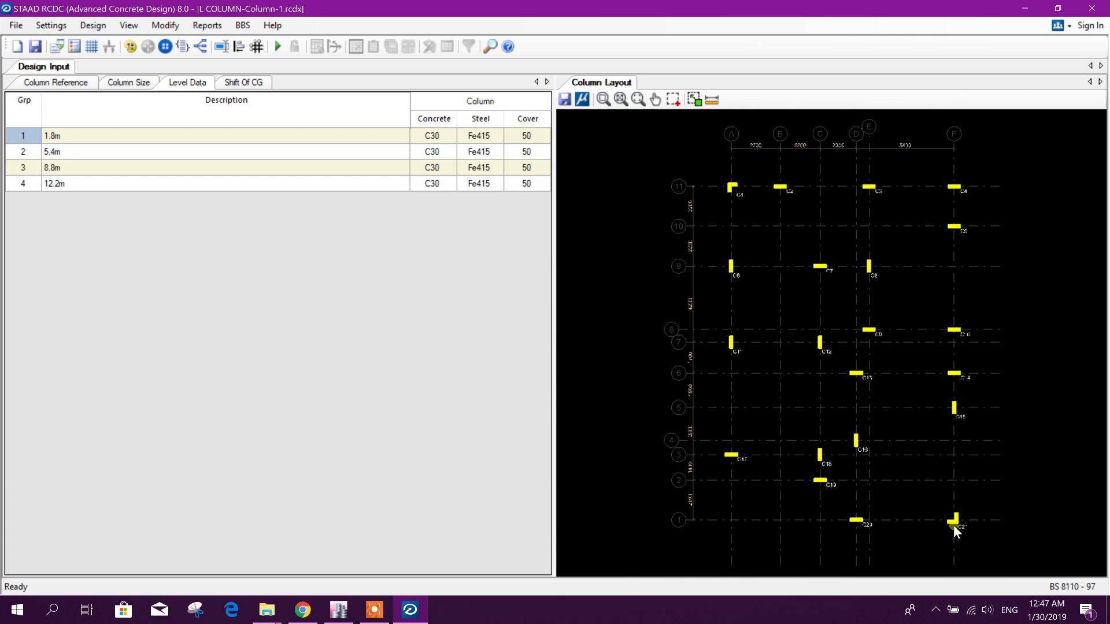
scroll(726, 199, "up", 2)
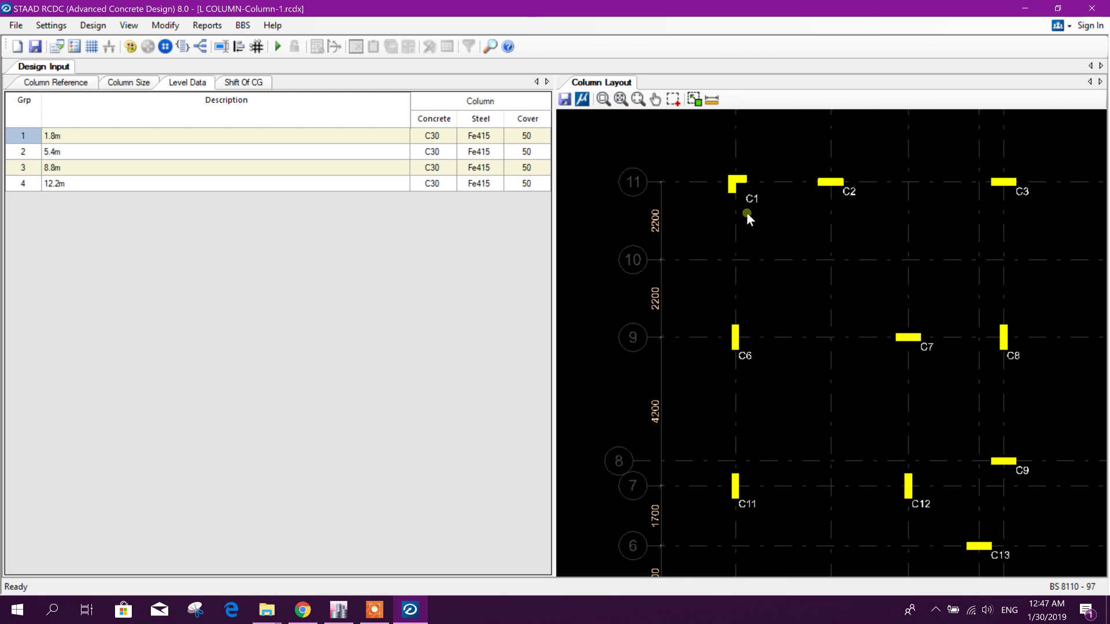
scroll(725, 269, "down", 2)
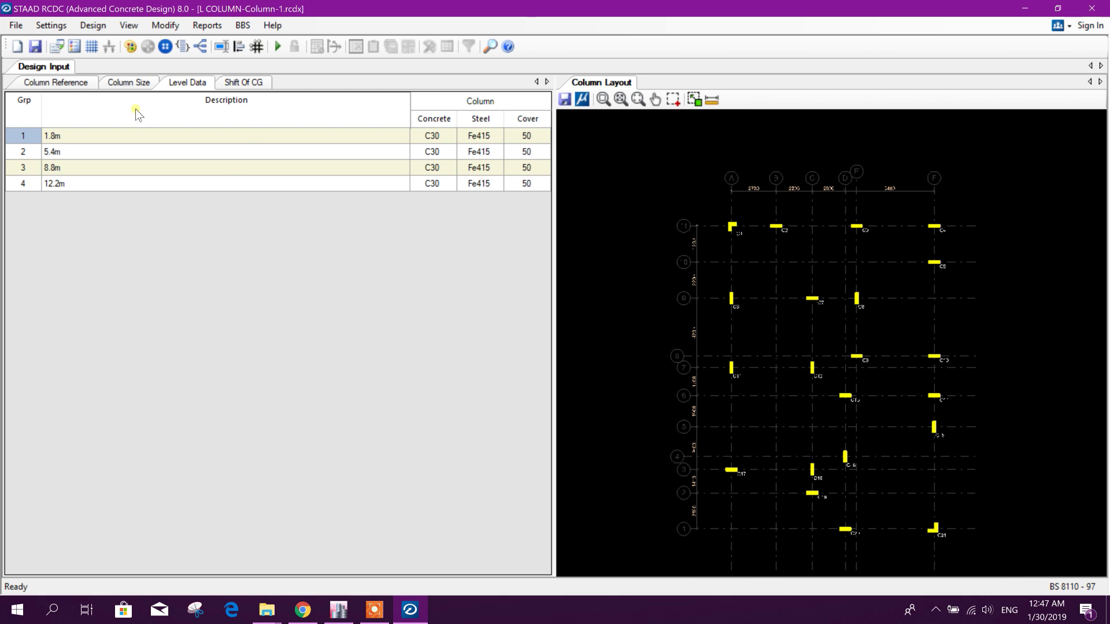
left_click(128, 82)
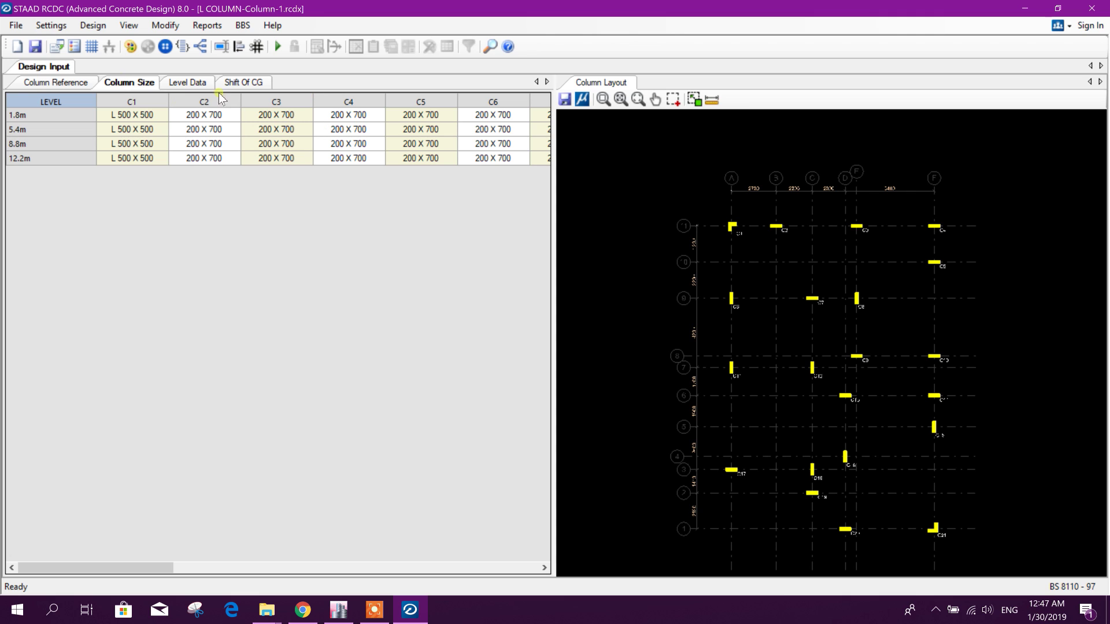
Start Auto Design and add LOAD 1 as Dead and LOAD 2 as Live primary load cases
left_click(93, 25)
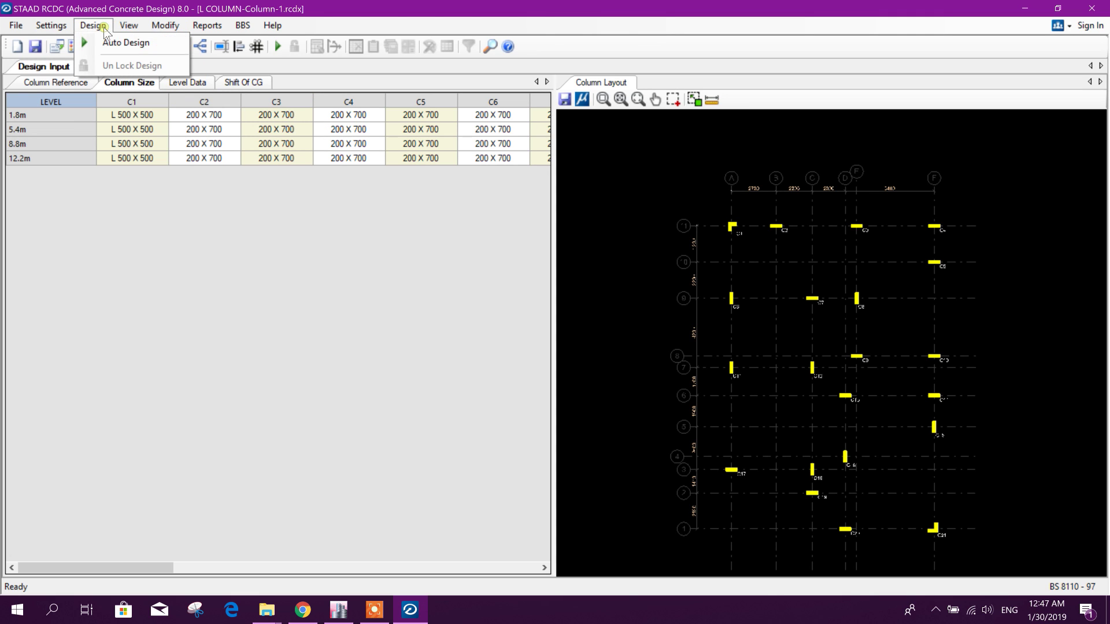
left_click(117, 43)
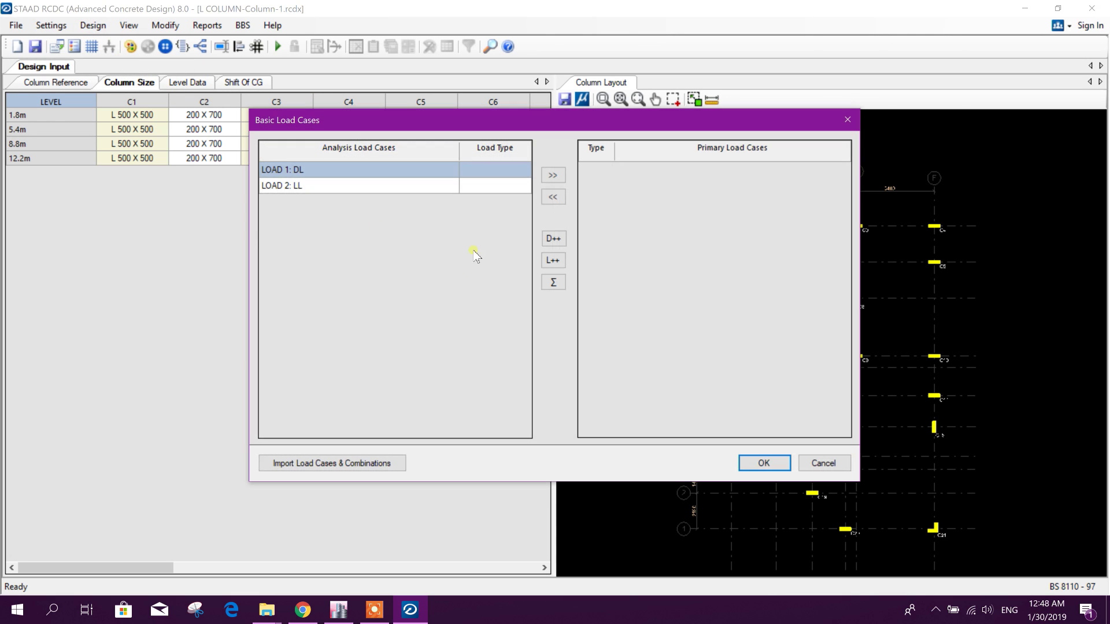
left_click(516, 173)
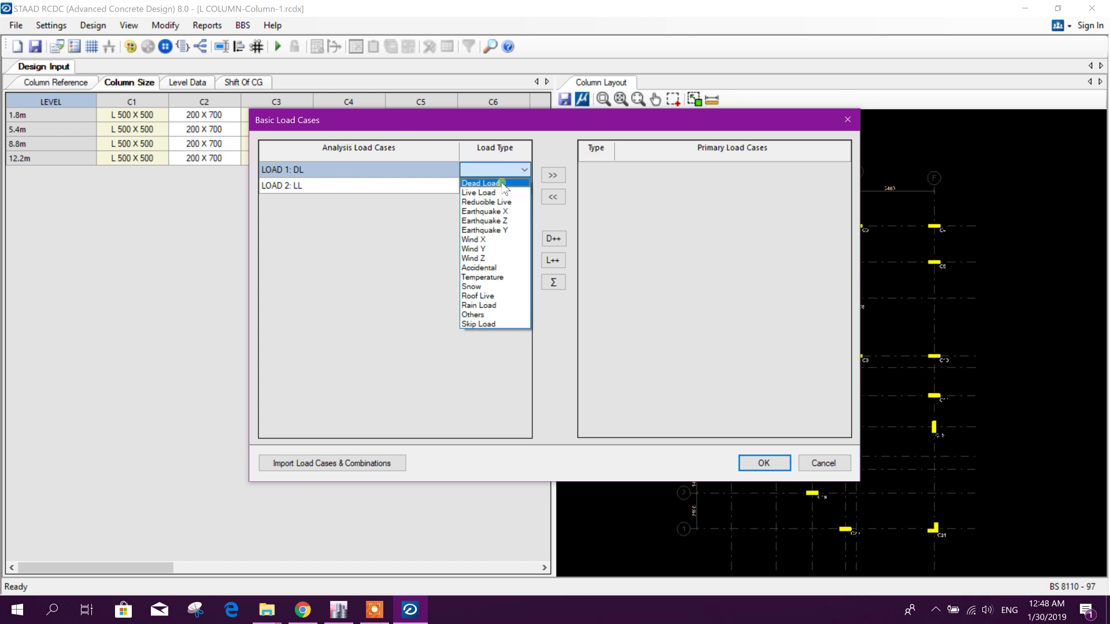
left_click(488, 184)
left_click(501, 185)
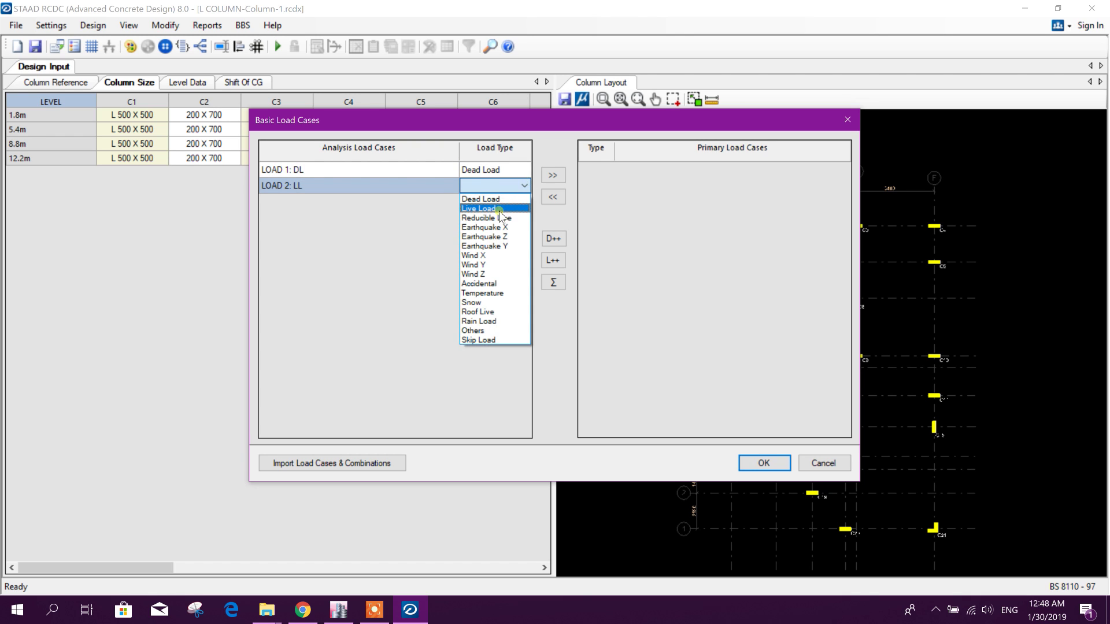
left_click(500, 209)
left_click(553, 176)
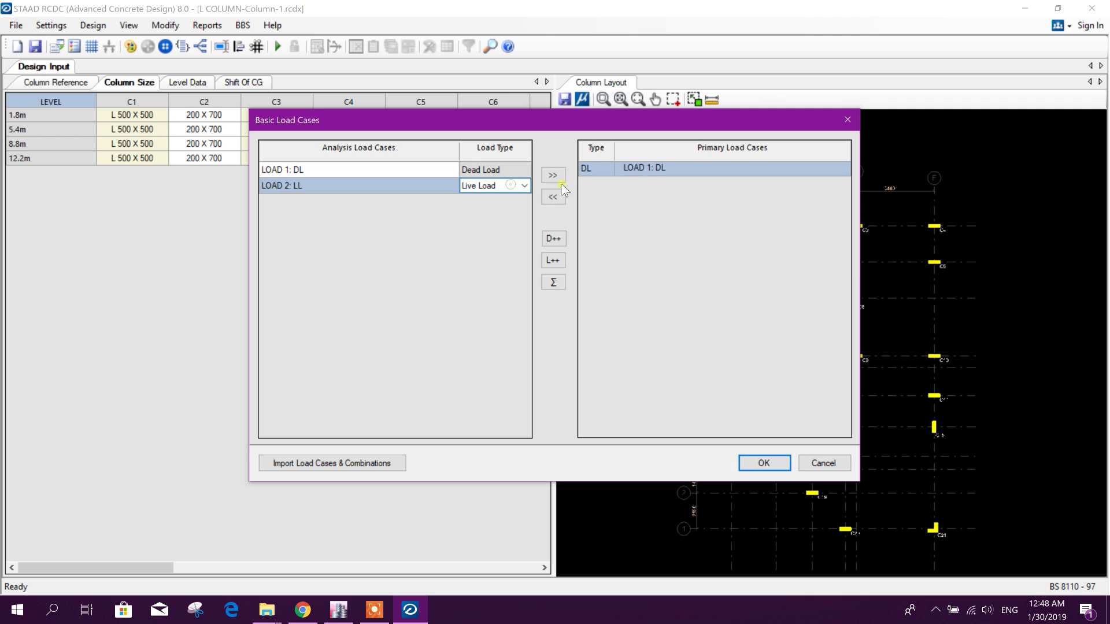
left_click(553, 175)
left_click(764, 463)
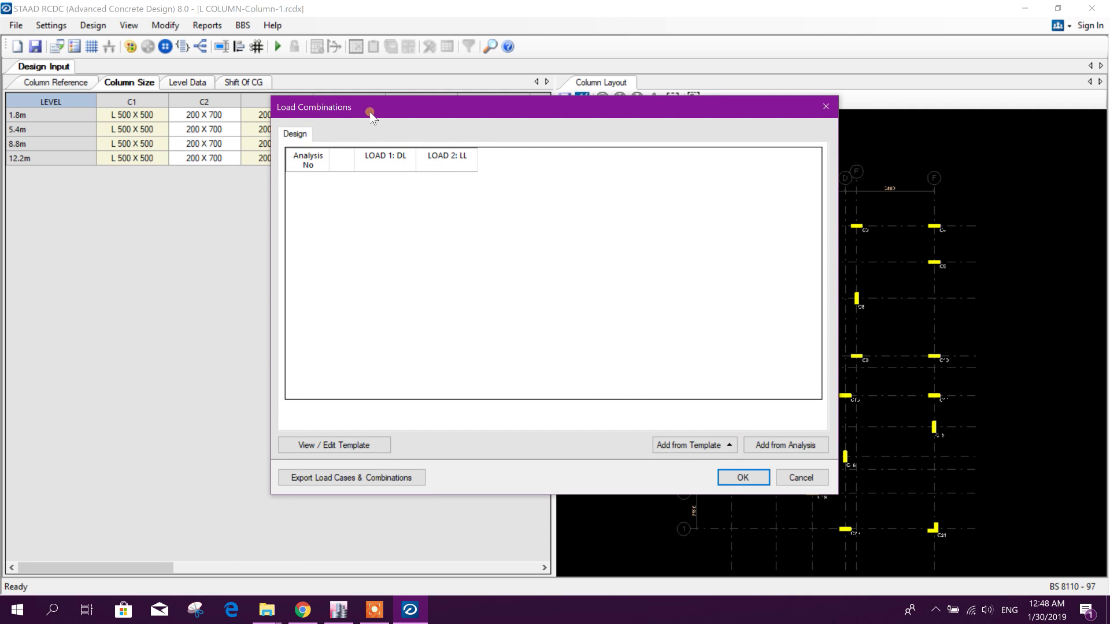
Add the load combinations from the analysis and run the column design
left_click_drag(371, 110, 390, 105)
left_click(807, 439)
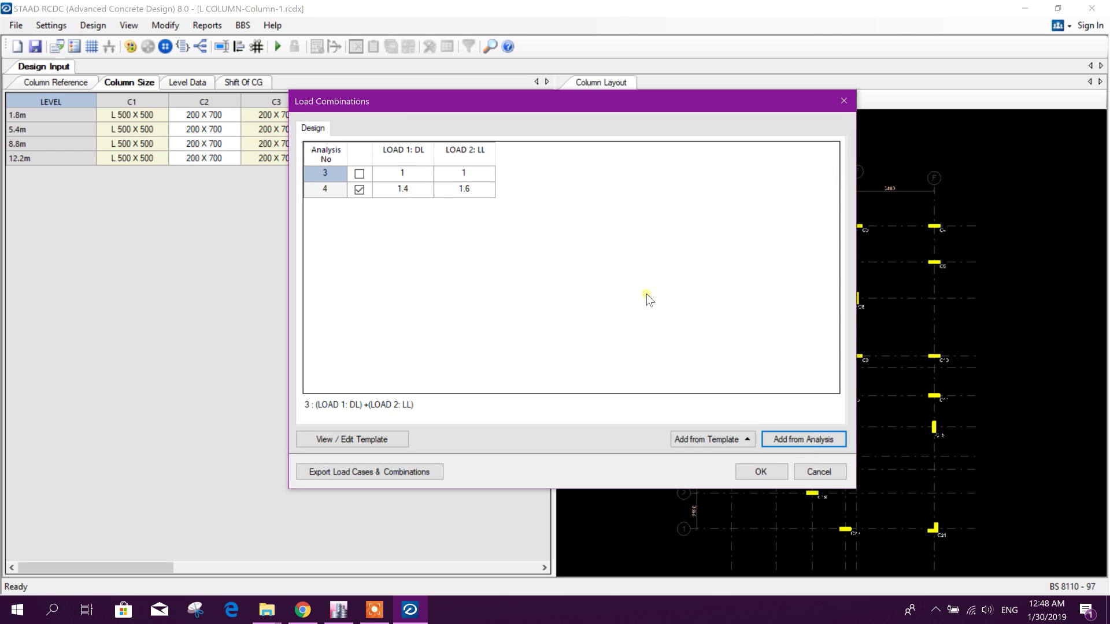
left_click(760, 472)
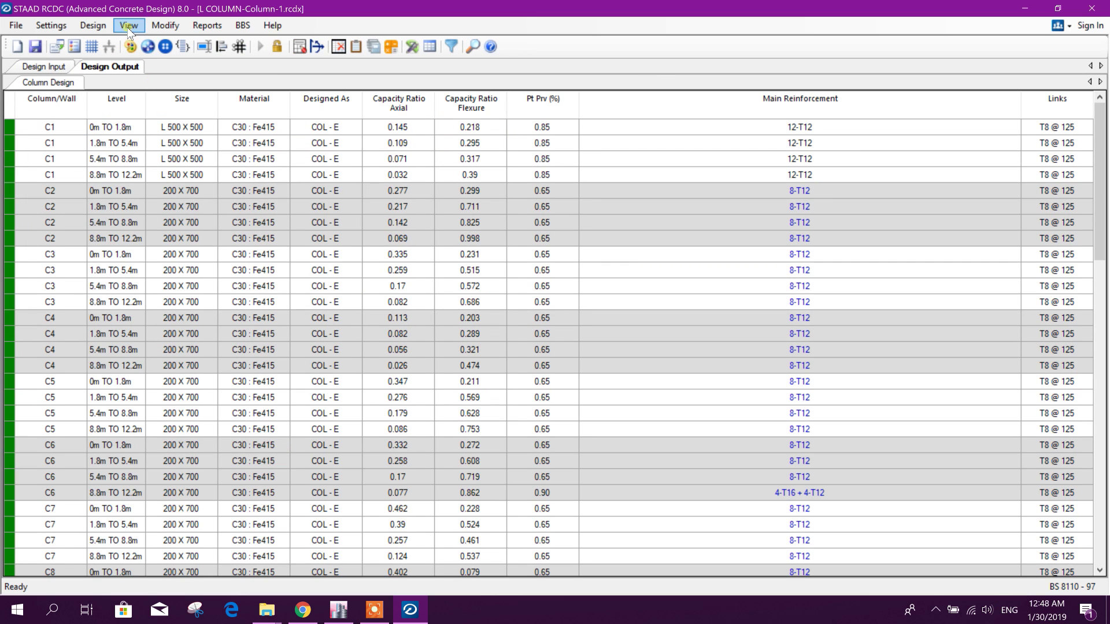
Auto-group similar columns into C1, C2–C20, C6/C11/C15/C18 and C21, then review the Design Summary
left_click(149, 47)
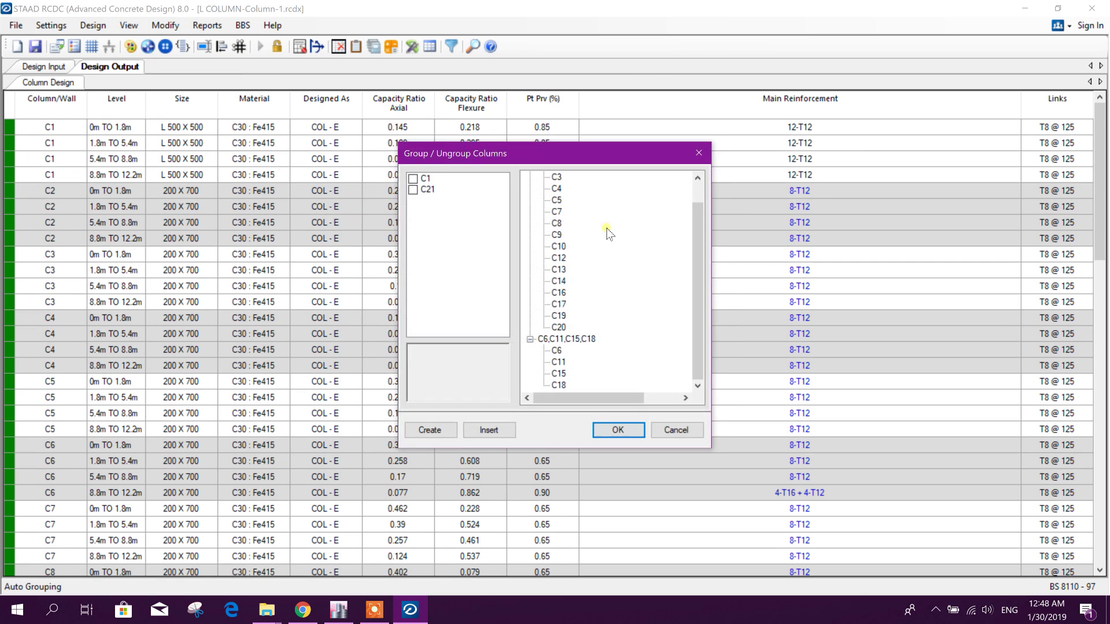
left_click(603, 431)
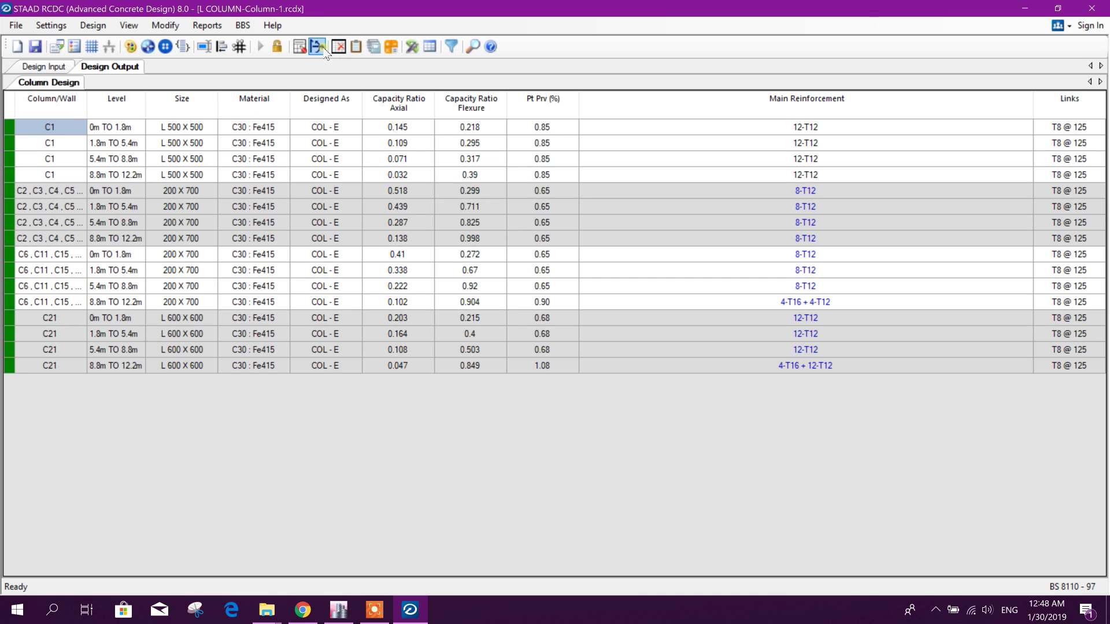
left_click(356, 48)
scroll(474, 298, "down", 8)
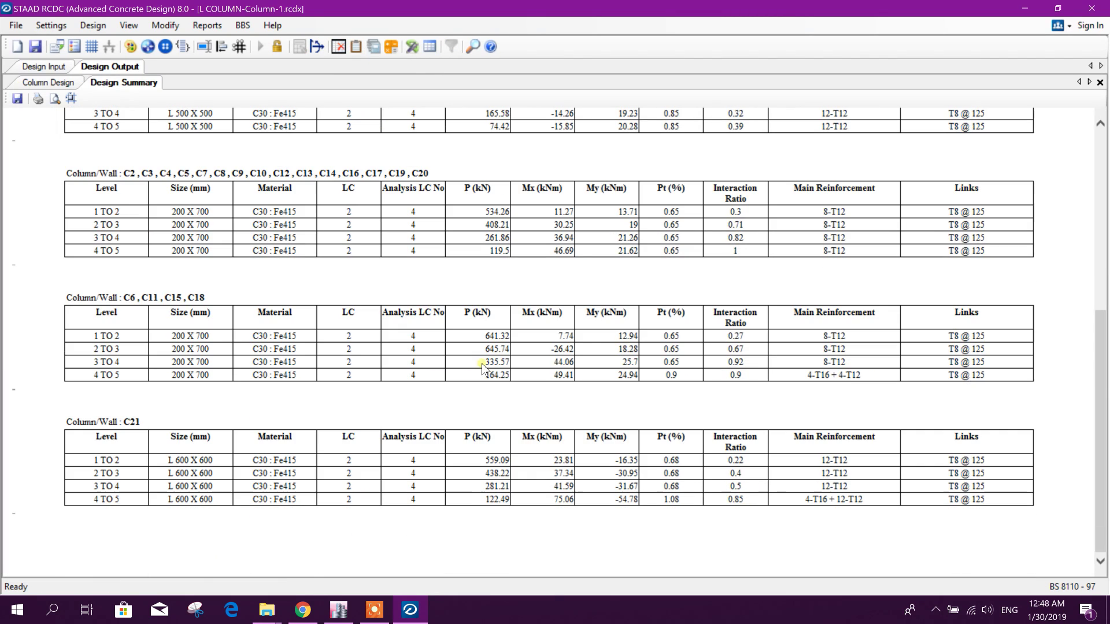
left_click(1100, 82)
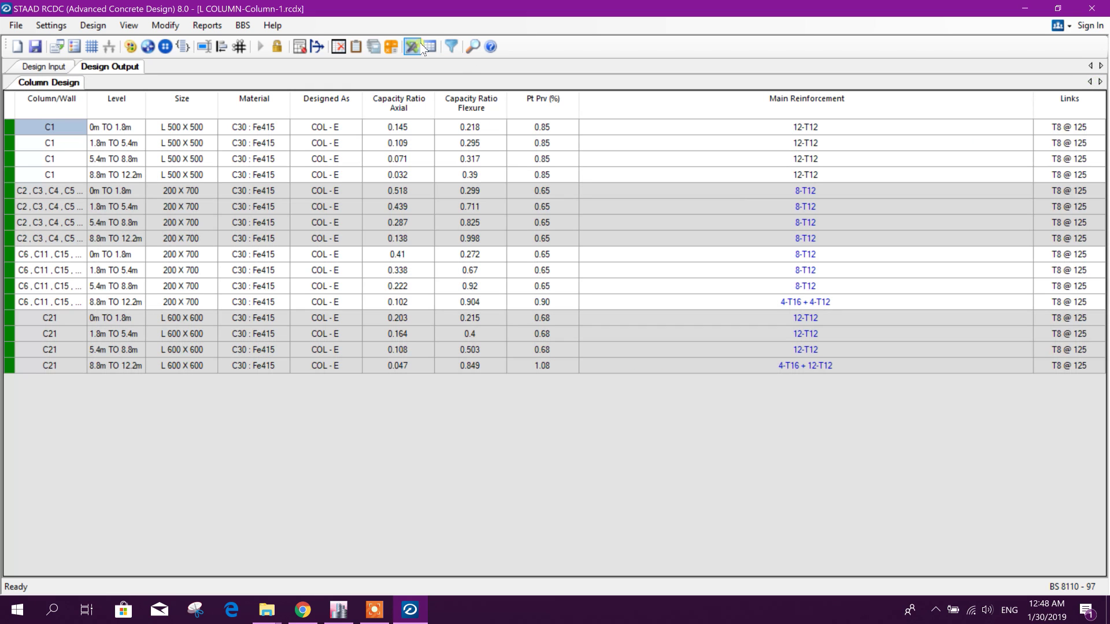
left_click(379, 46)
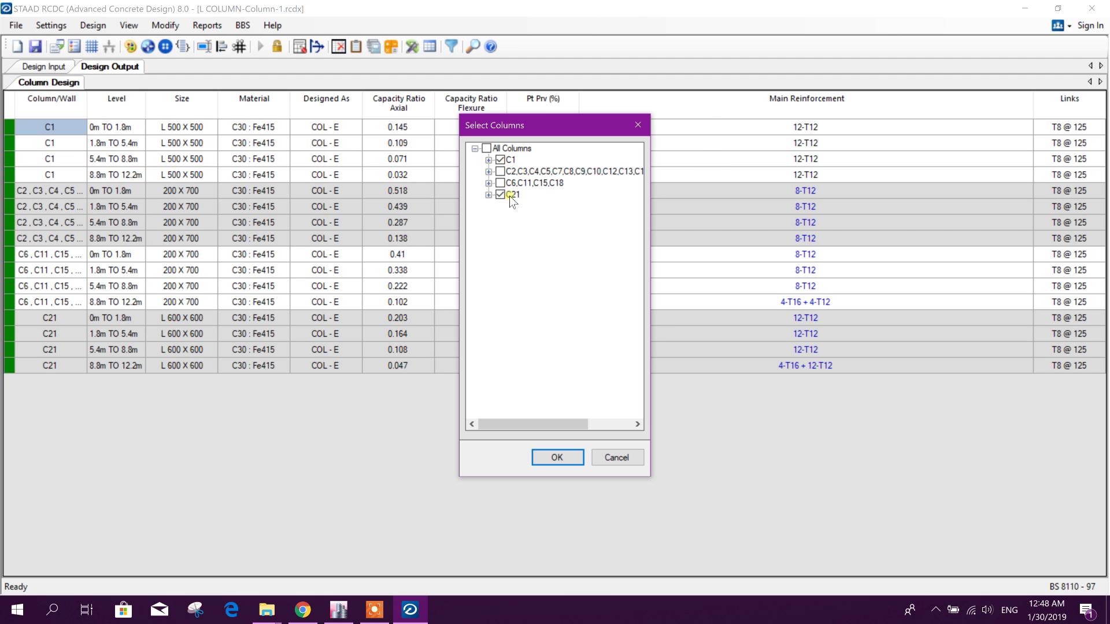
left_click(556, 457)
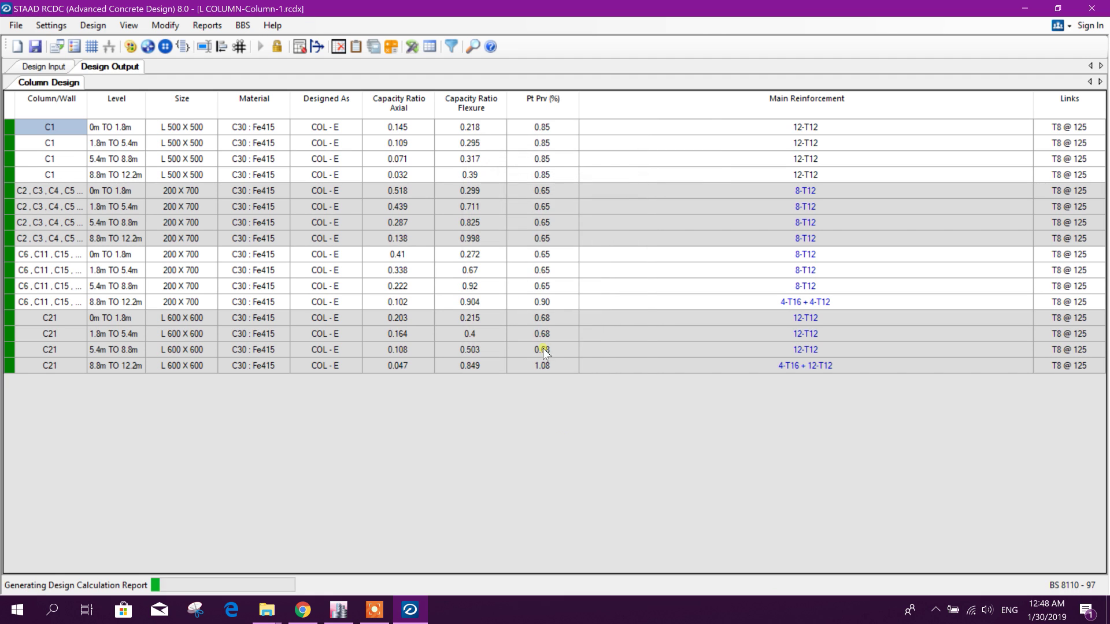
scroll(526, 300, "down", 15)
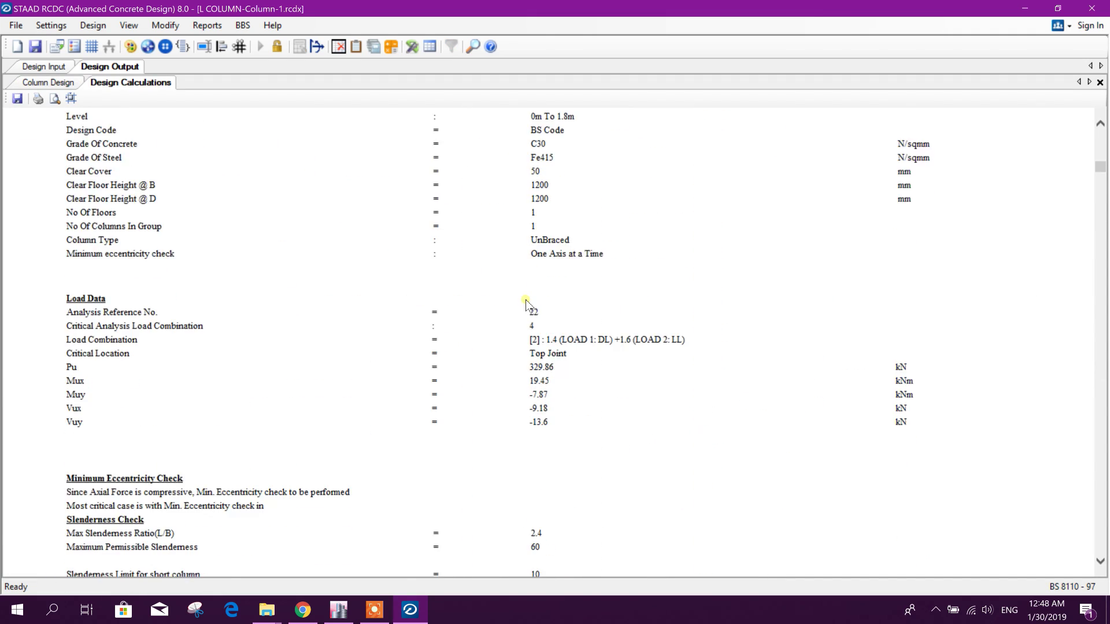
scroll(526, 299, "down", 20)
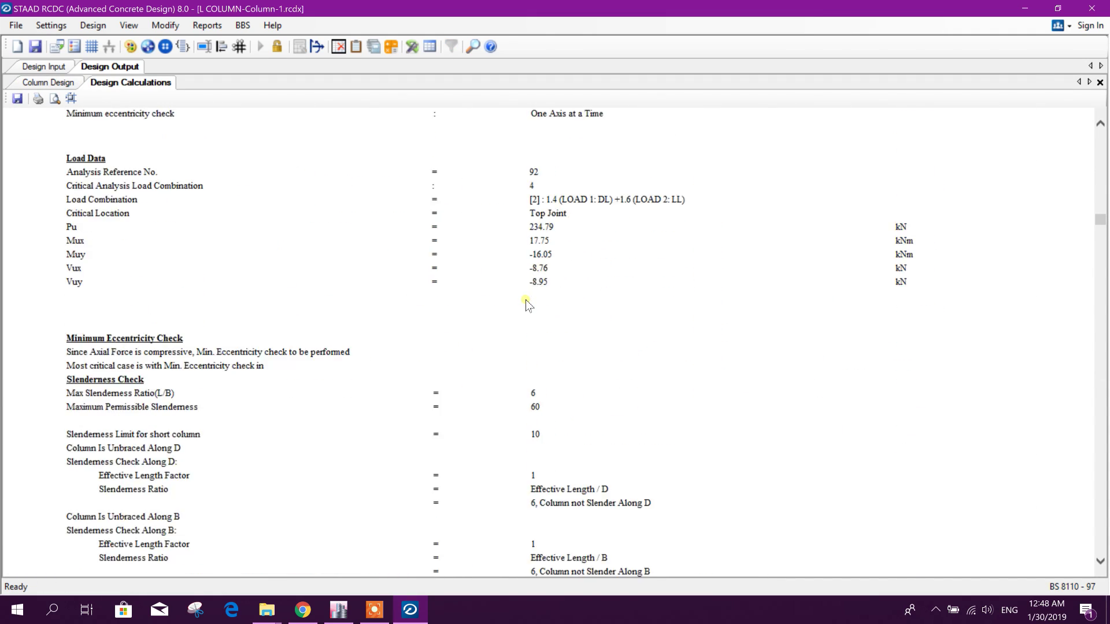
scroll(525, 299, "down", 20)
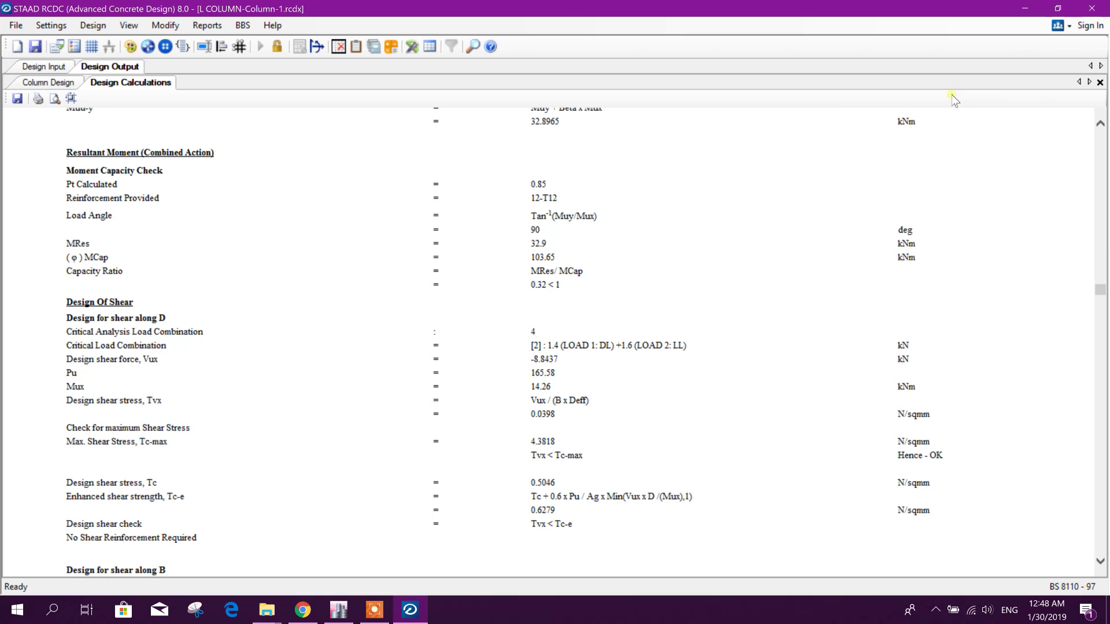
left_click(1099, 82)
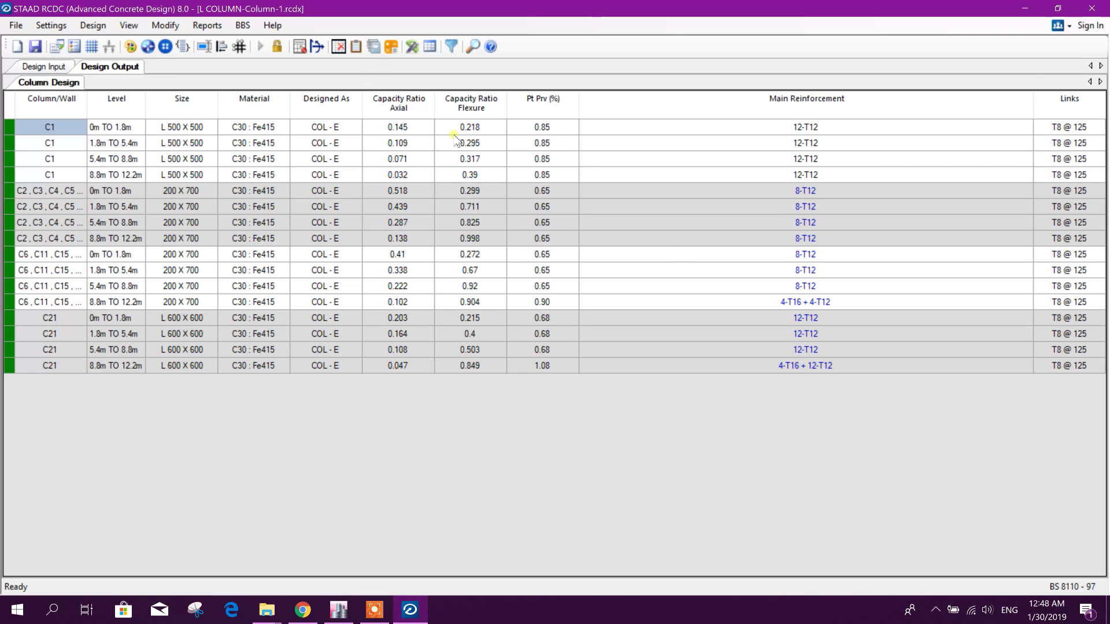
Check the bill of quantities and generate the detailed drawing for C1 and C21
left_click(391, 47)
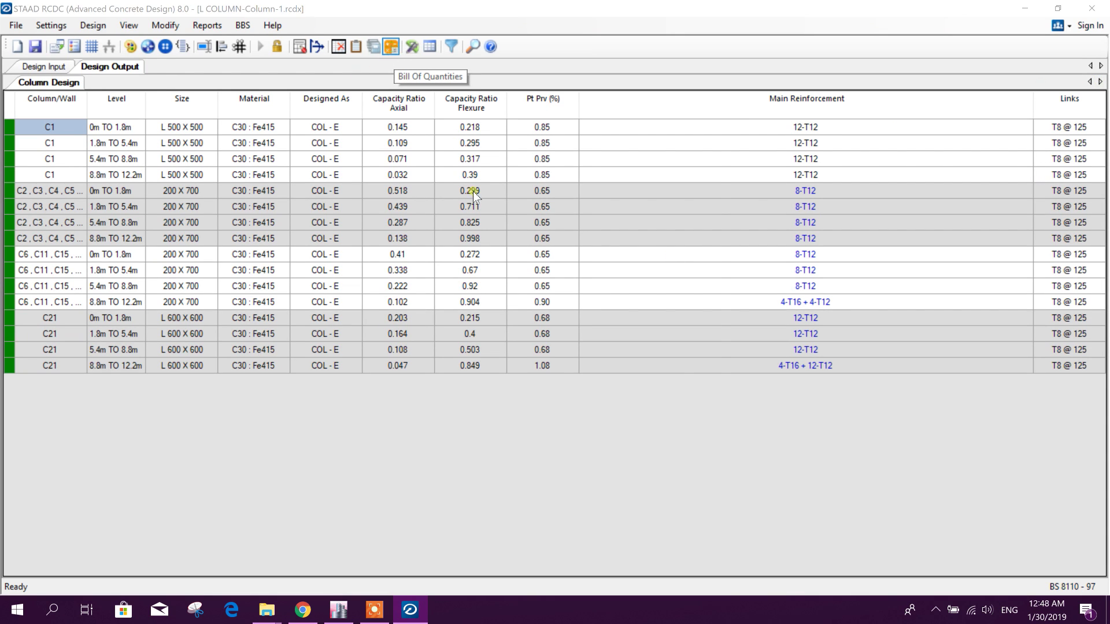
left_click(679, 438)
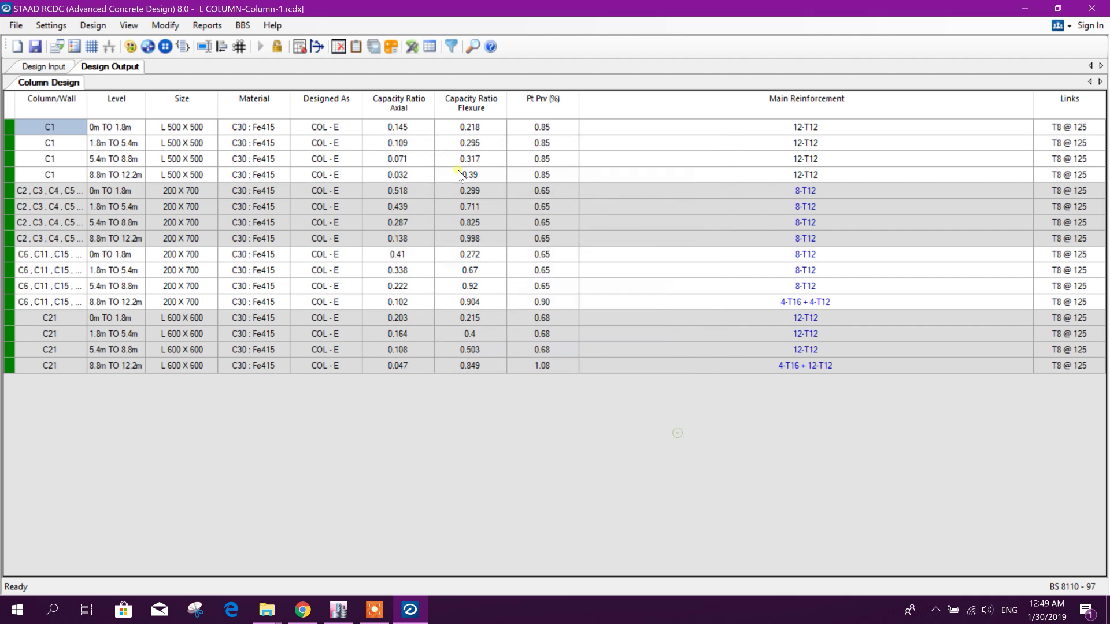
left_click(412, 46)
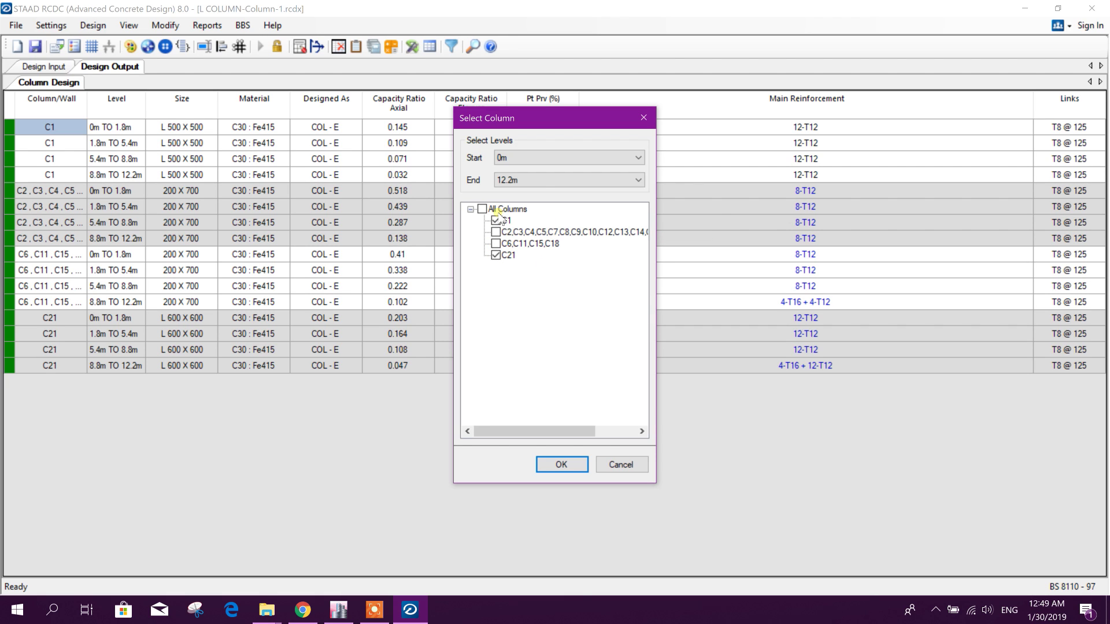
left_click(561, 464)
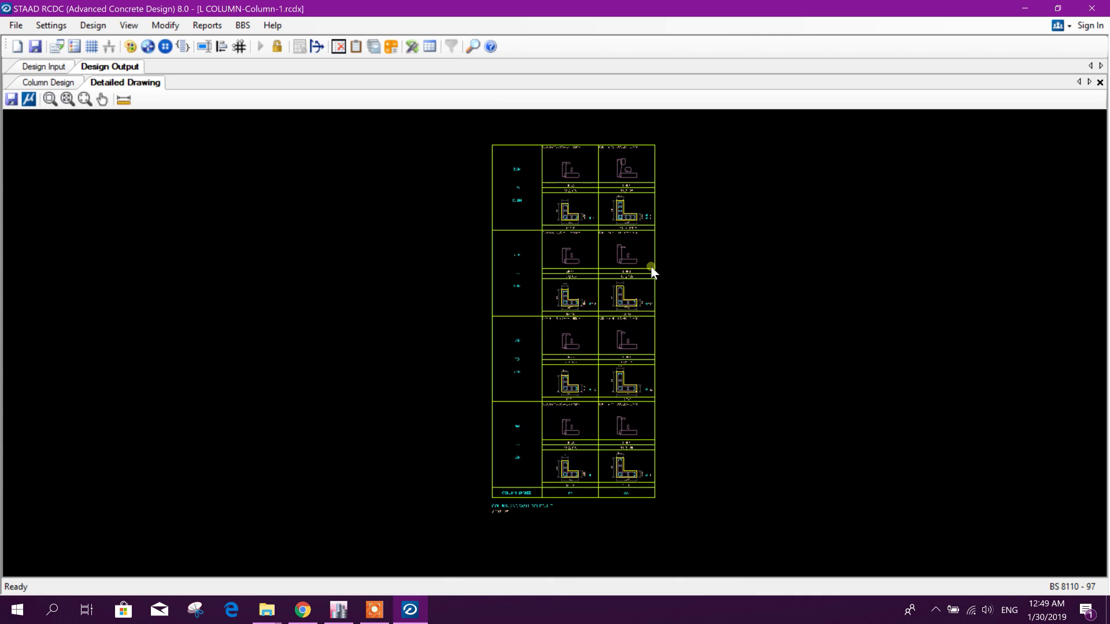
scroll(591, 300, "up", 5)
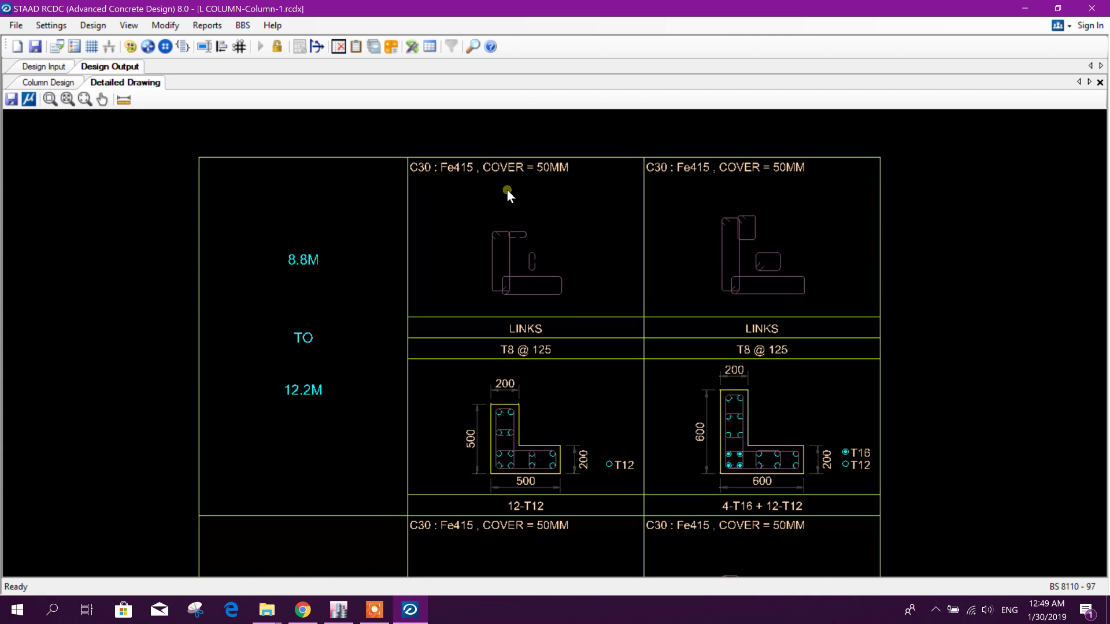
mouse_move(512, 192)
middle_mouse_down()
mouse_move(457, 186)
mouse_move(463, 233)
middle_mouse_up()
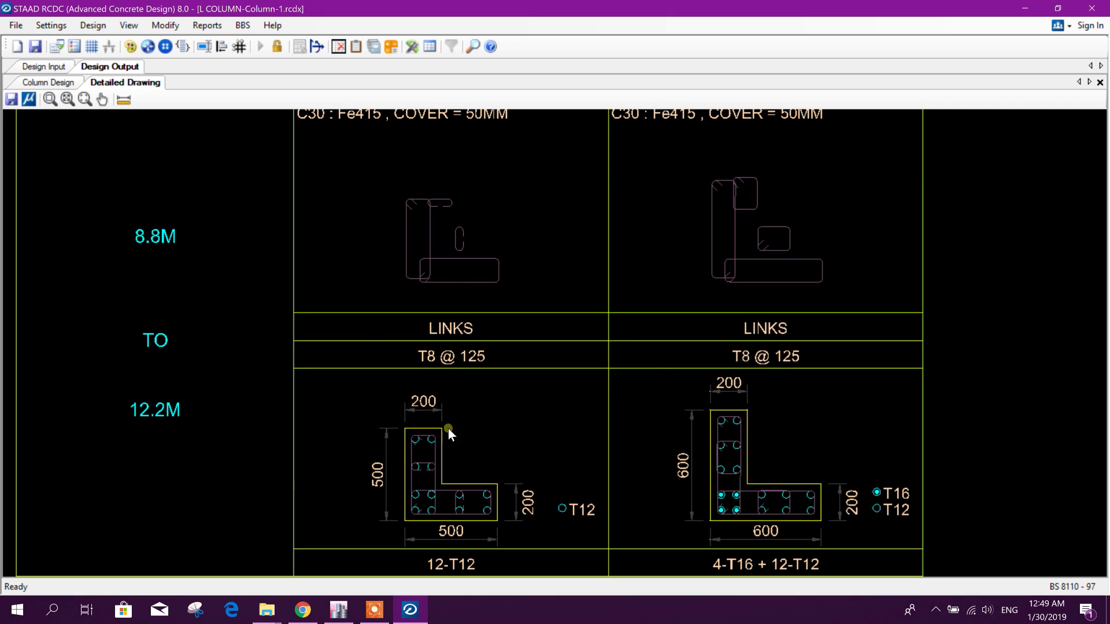
middle_click_drag(472, 440, 418, 459)
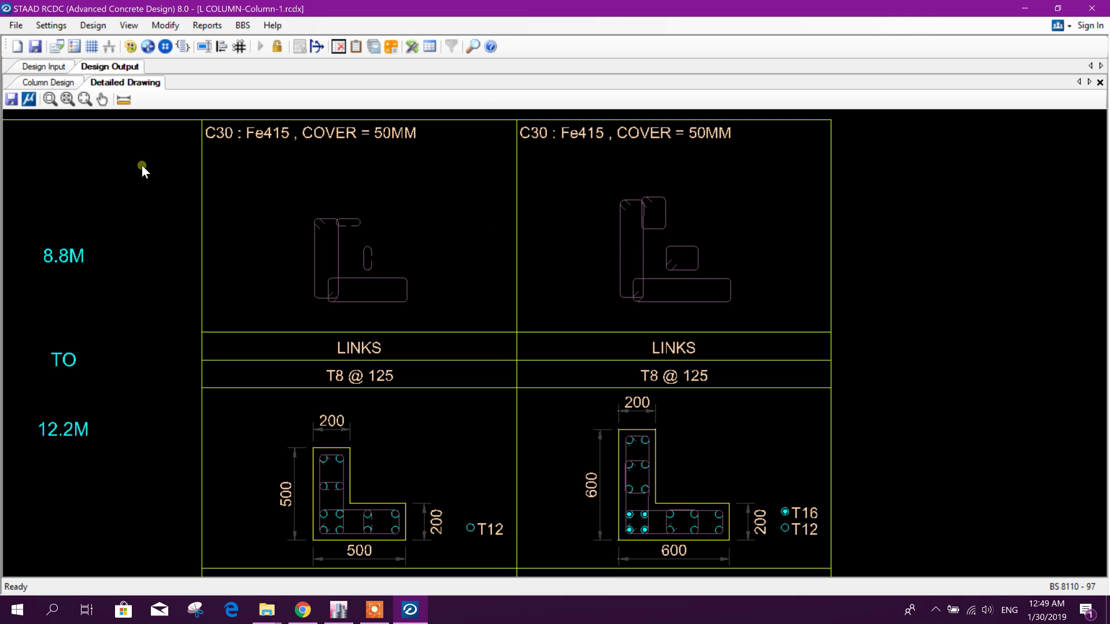
Export the detailed drawing as a DXF file named L COLUMN
left_click(11, 99)
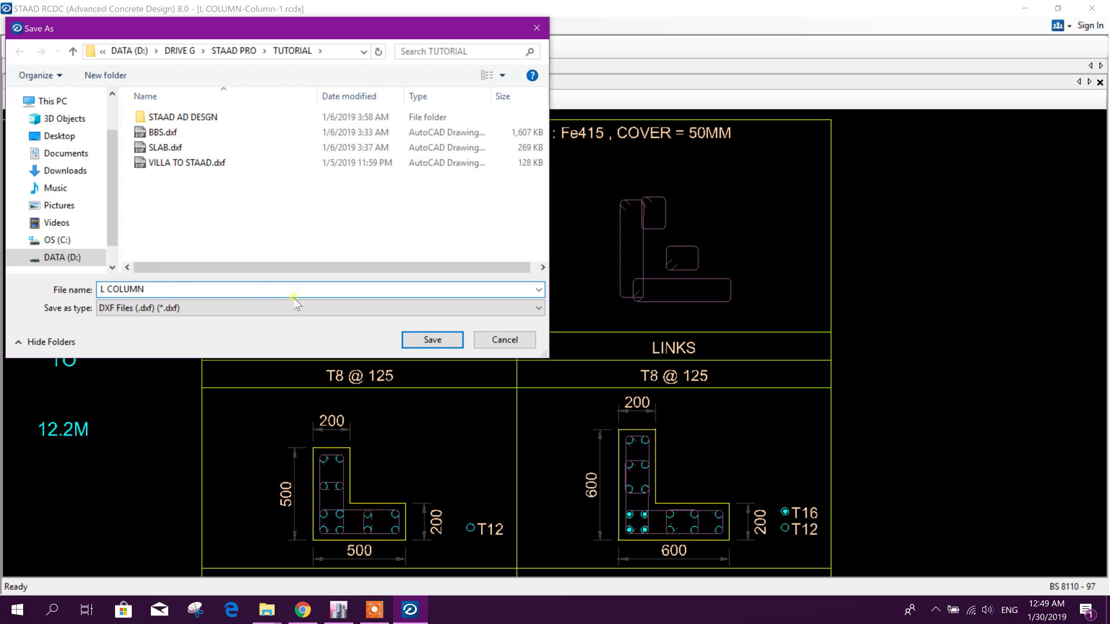
left_click(429, 341)
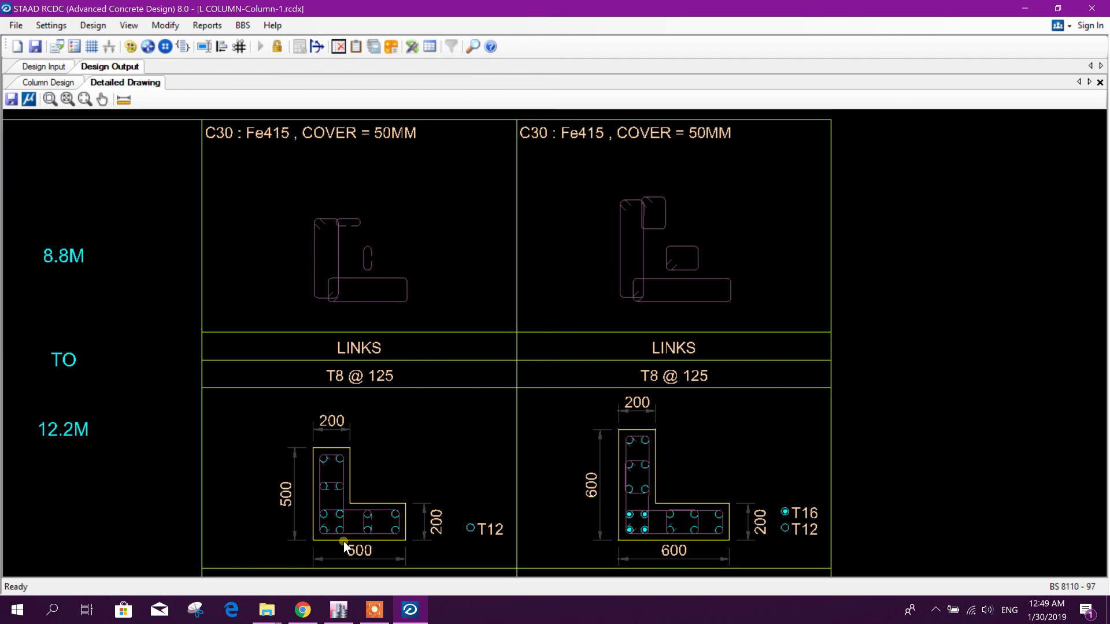
left_click(15, 607)
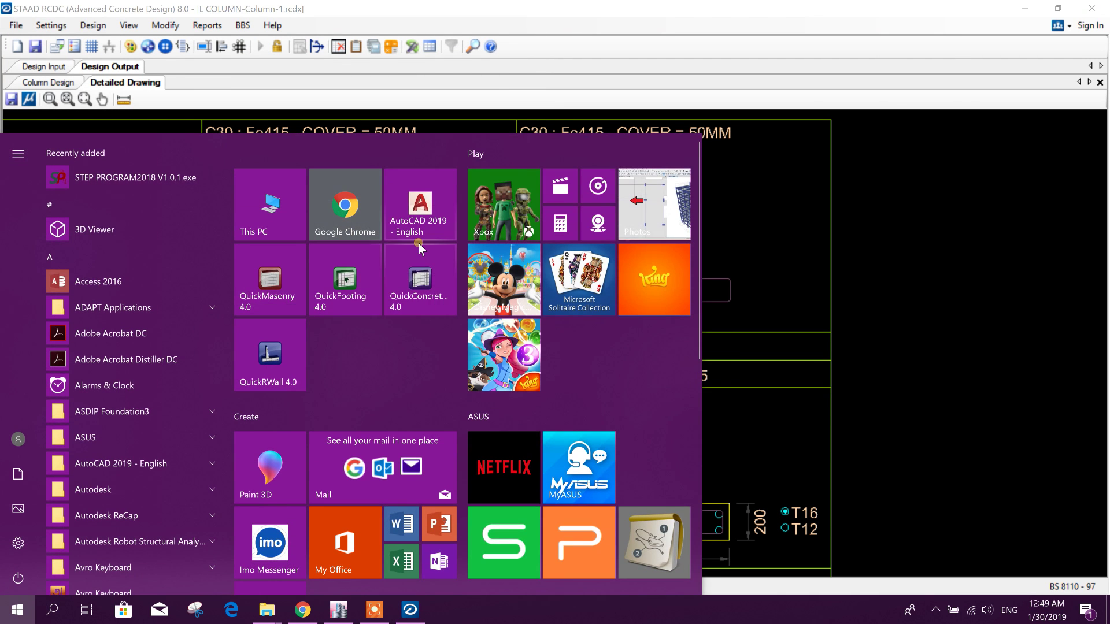
Launch AutoCAD 2019 and browse the Open dialog to DATA (D:) > DRIVE G
left_click(421, 238)
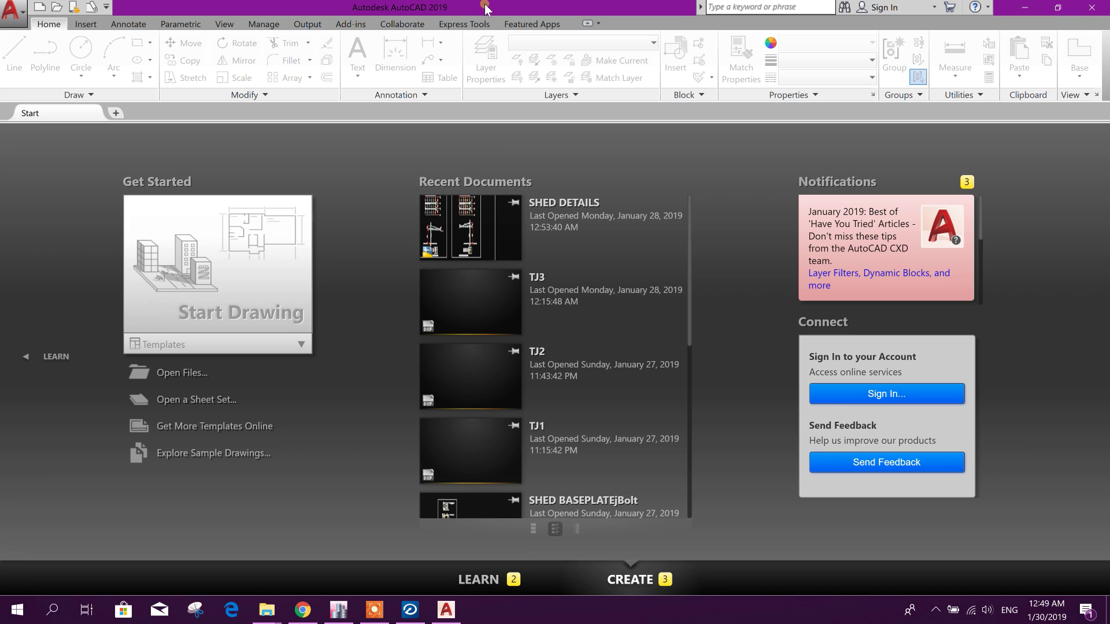
left_click(57, 7)
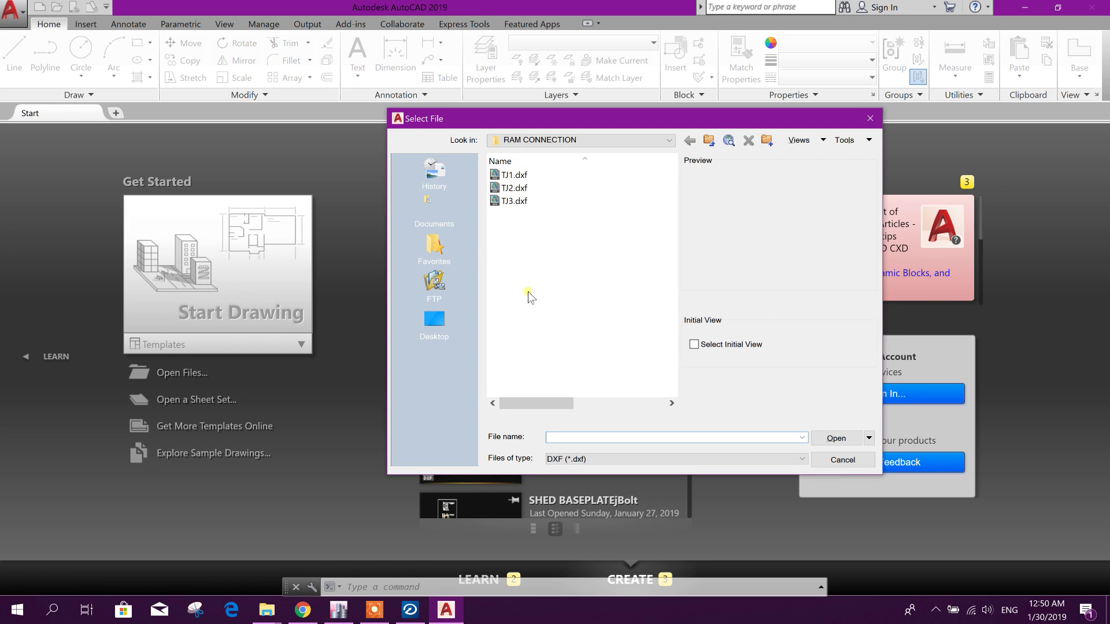
left_click(649, 139)
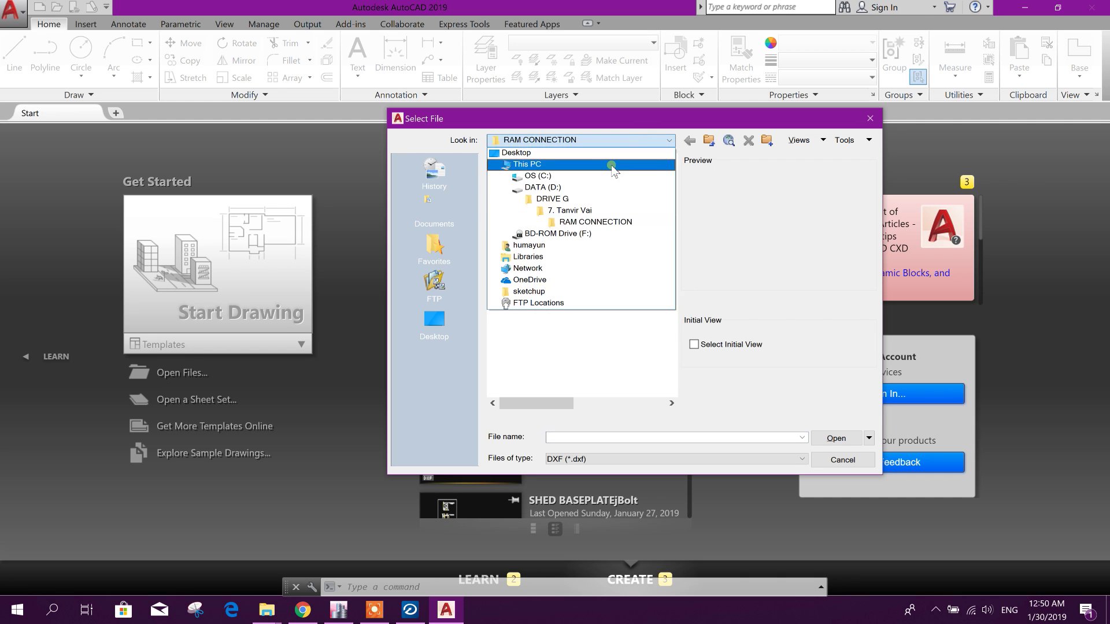
left_click(565, 188)
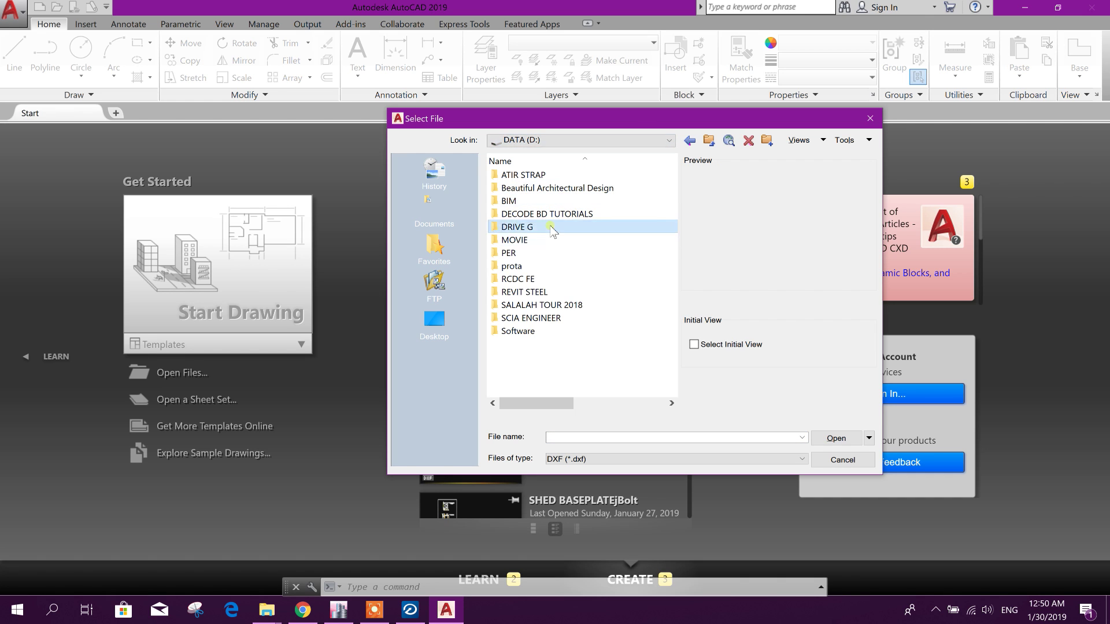
double_click(549, 224)
Open L COLUMN.dxf from the STAAD PRO > TUTORIAL folder
scroll(584, 255, "down", 15)
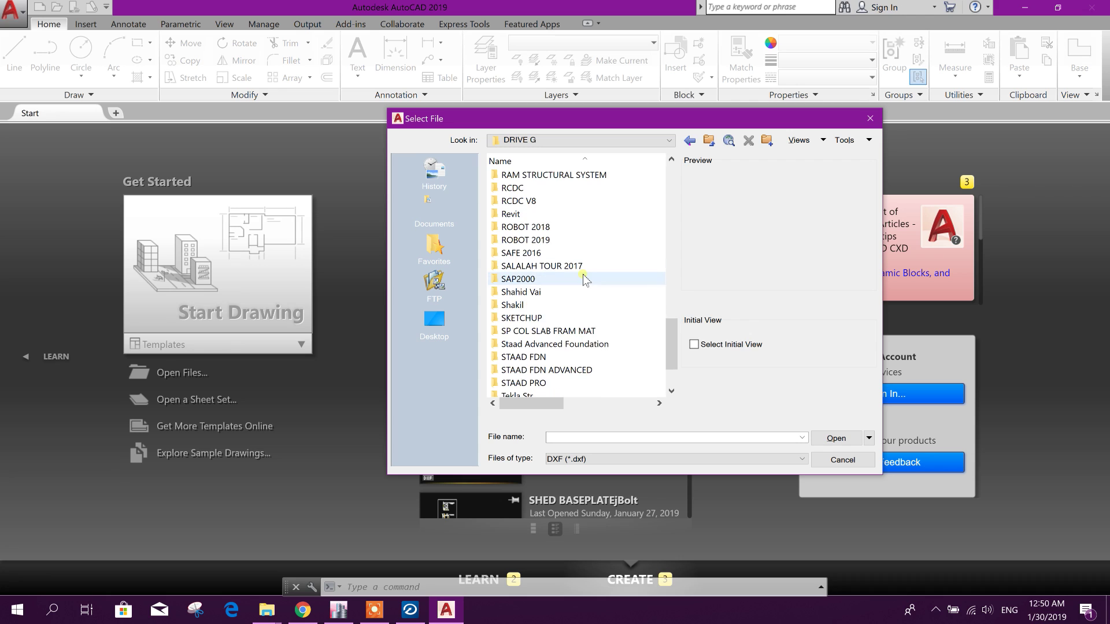
scroll(584, 279, "down", 1)
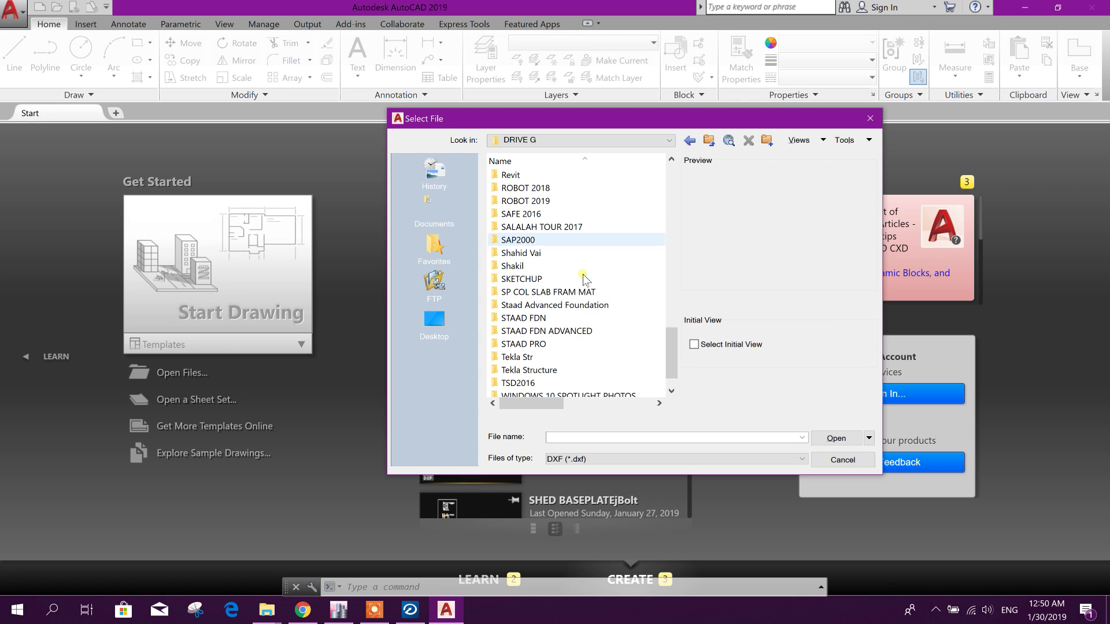
double_click(552, 345)
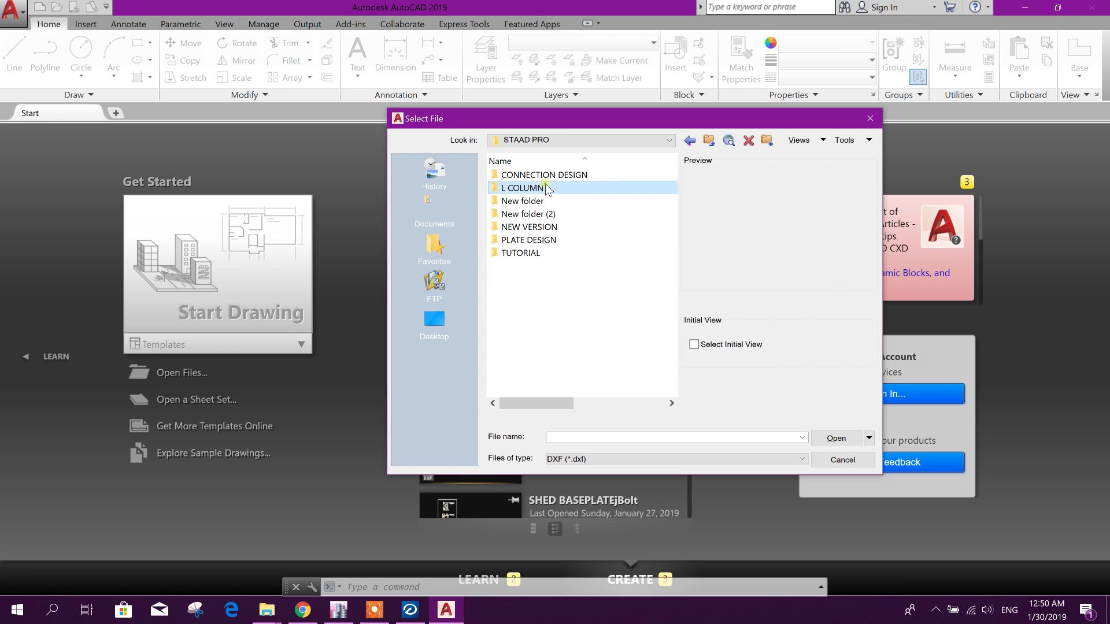
double_click(521, 188)
left_click(709, 140)
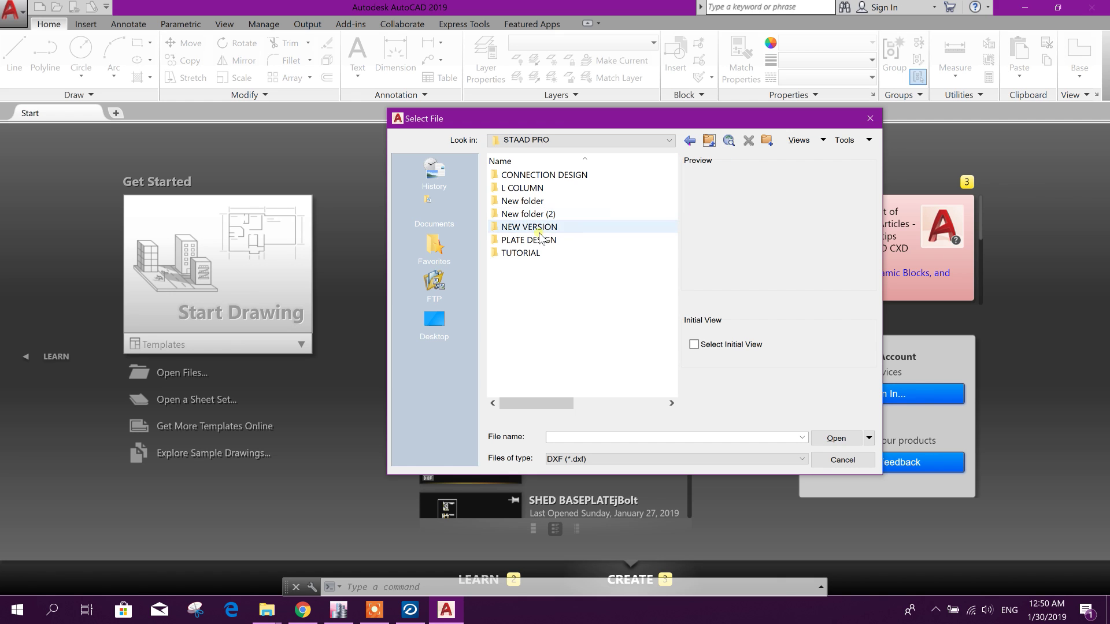
double_click(520, 253)
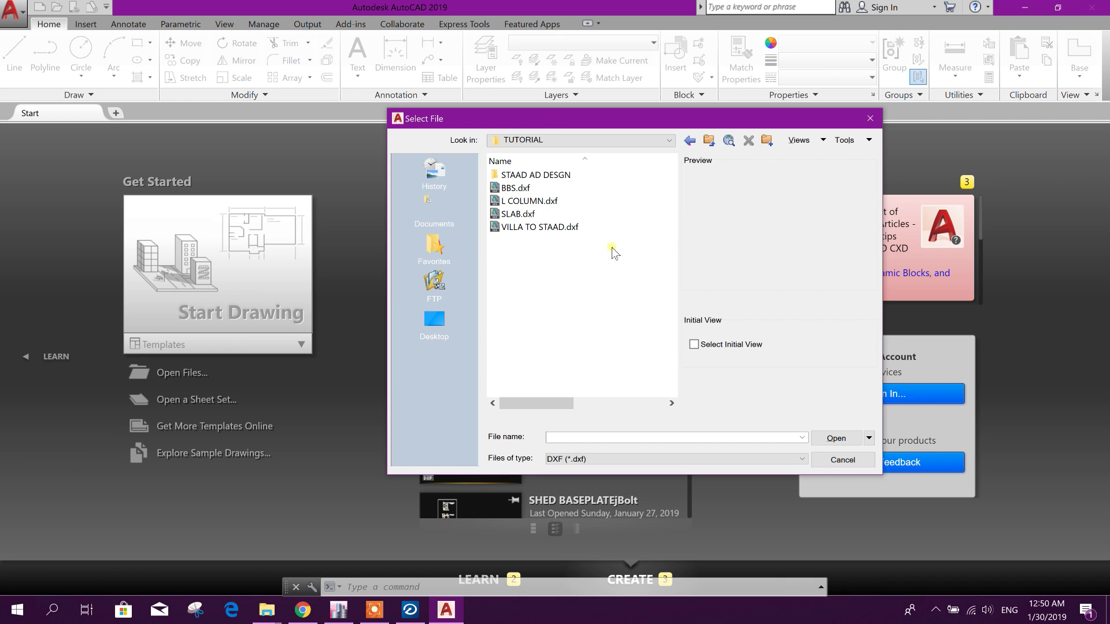
left_click(538, 201)
left_click(833, 438)
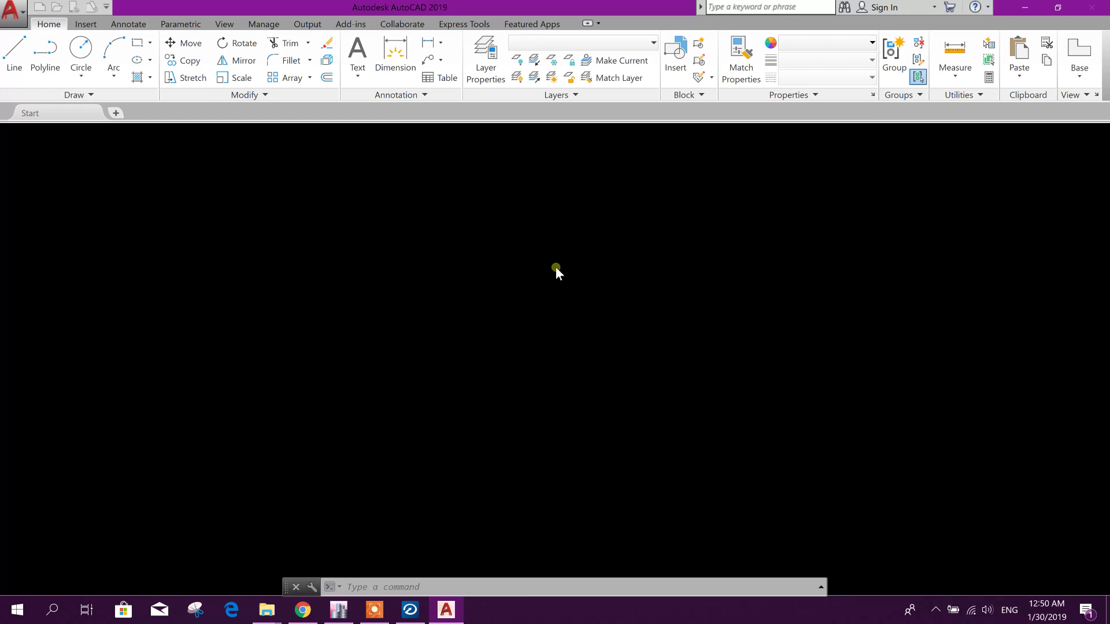
Zoom and pan to the 8.8M–12.2M sections showing 12-T12 and 4-T16 + 12-T12 bars
middle_click_drag(318, 297, 498, 384)
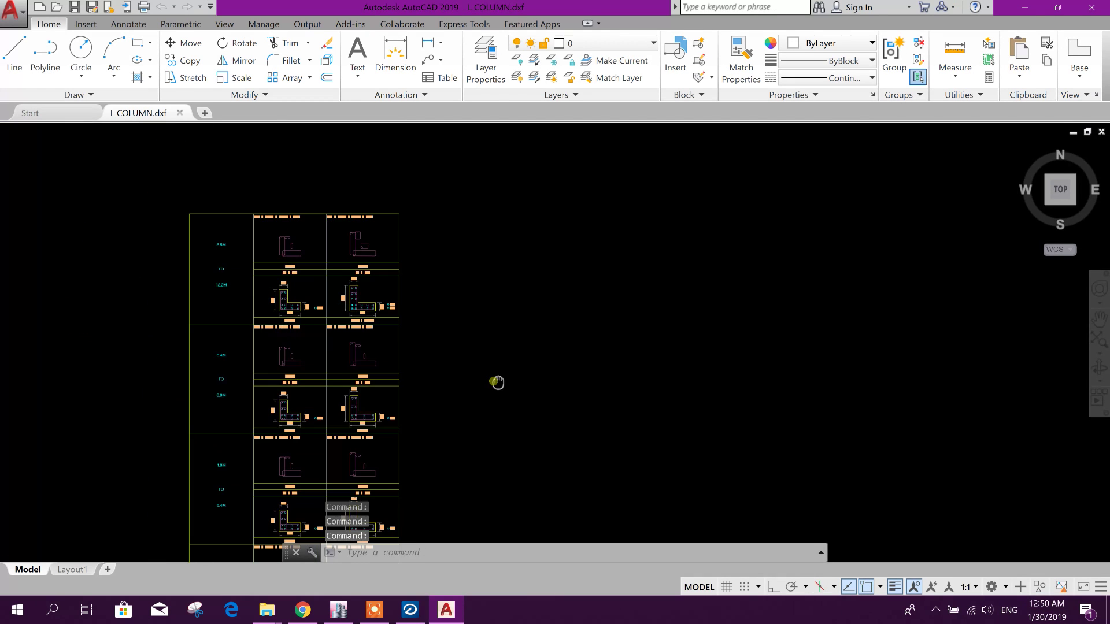
scroll(228, 240, "up", 5)
mouse_move(235, 235)
middle_mouse_down()
mouse_move(392, 255)
mouse_move(292, 273)
middle_mouse_up()
scroll(392, 237, "down", 2)
scroll(292, 273, "up", 2)
middle_click_drag(615, 464, 615, 397)
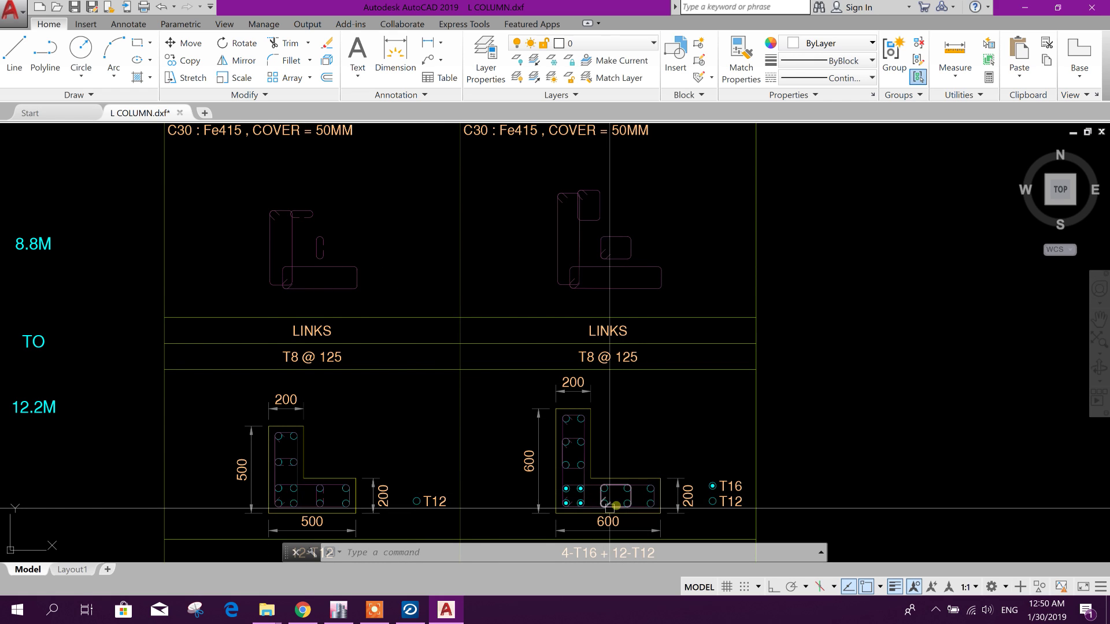
mouse_move(713, 498)
middle_mouse_down()
mouse_move(686, 483)
mouse_move(633, 479)
middle_mouse_up()
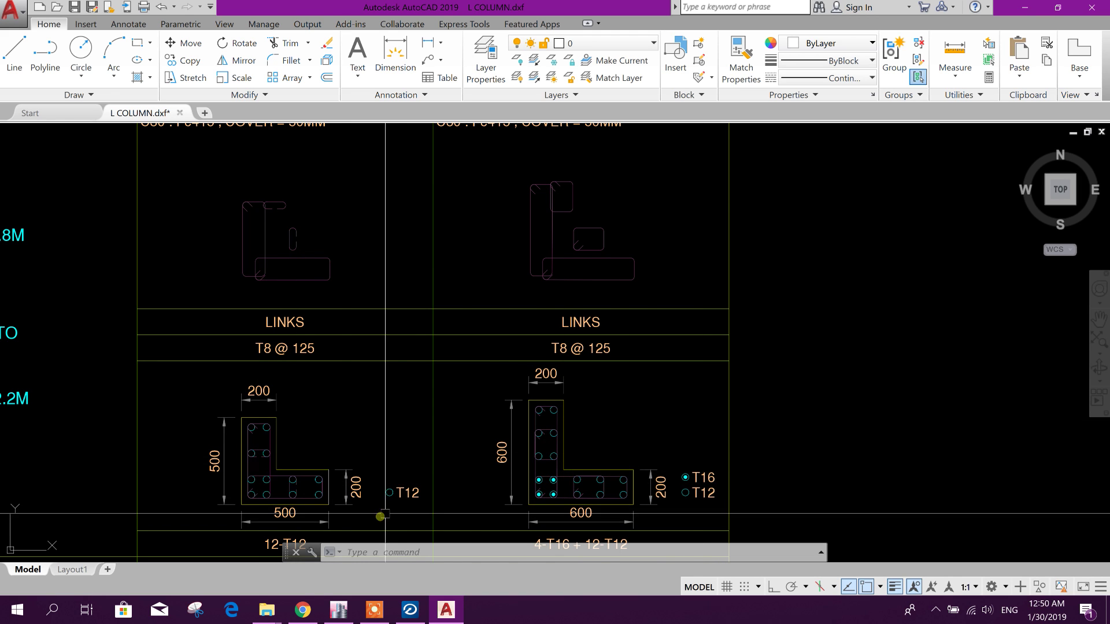
left_click(410, 609)
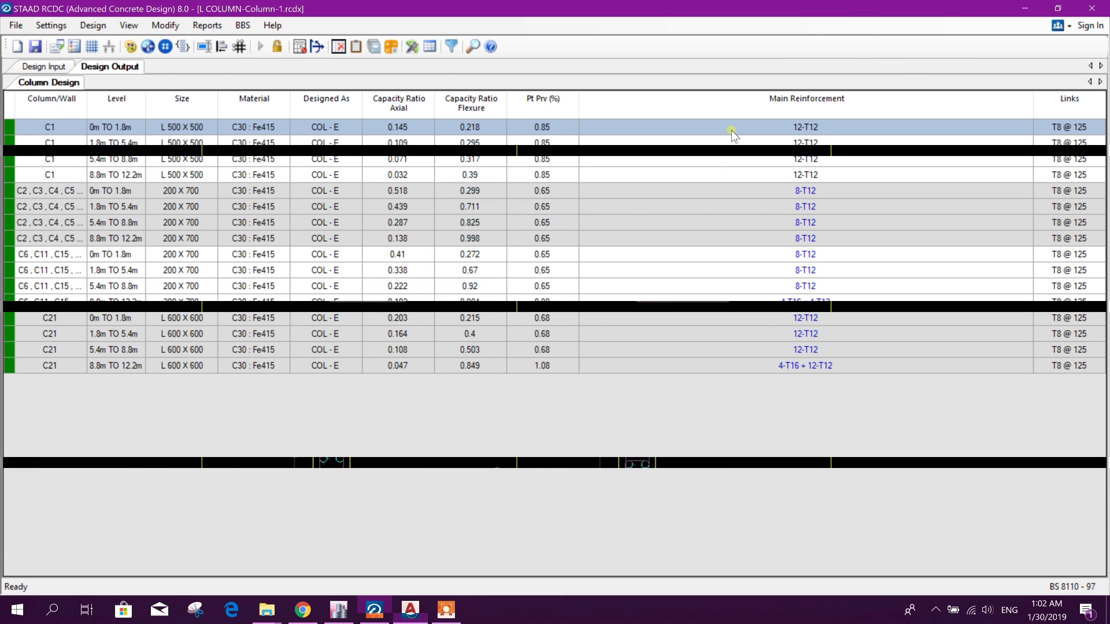
Inspect Quick Section previews of C1 at 0m–1.8m and 1.8m–5.4m
right_click(731, 130)
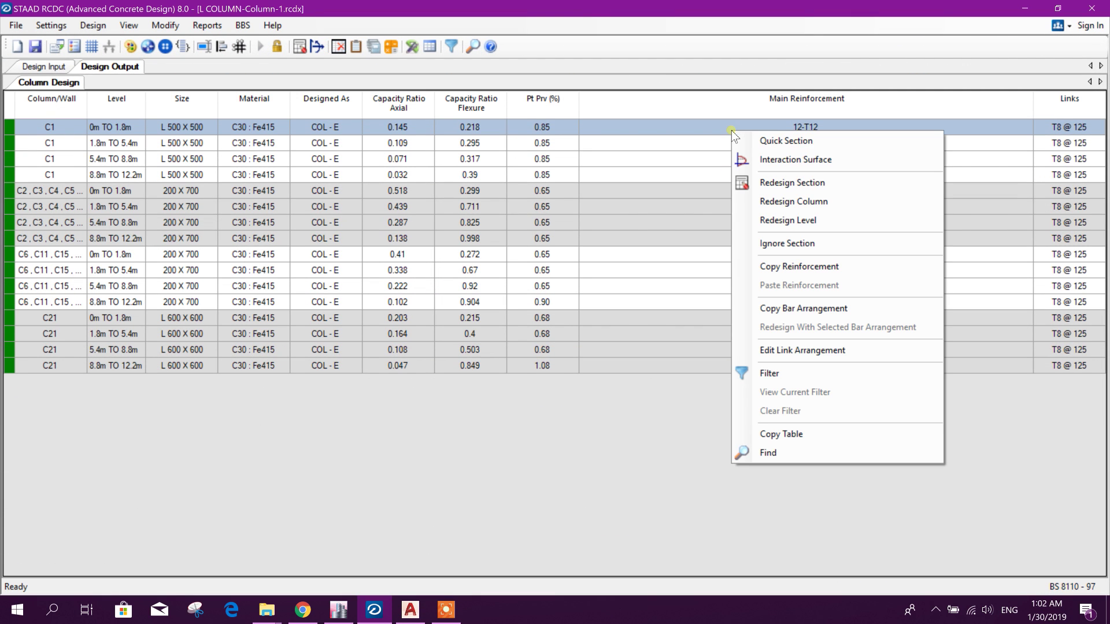
left_click(823, 147)
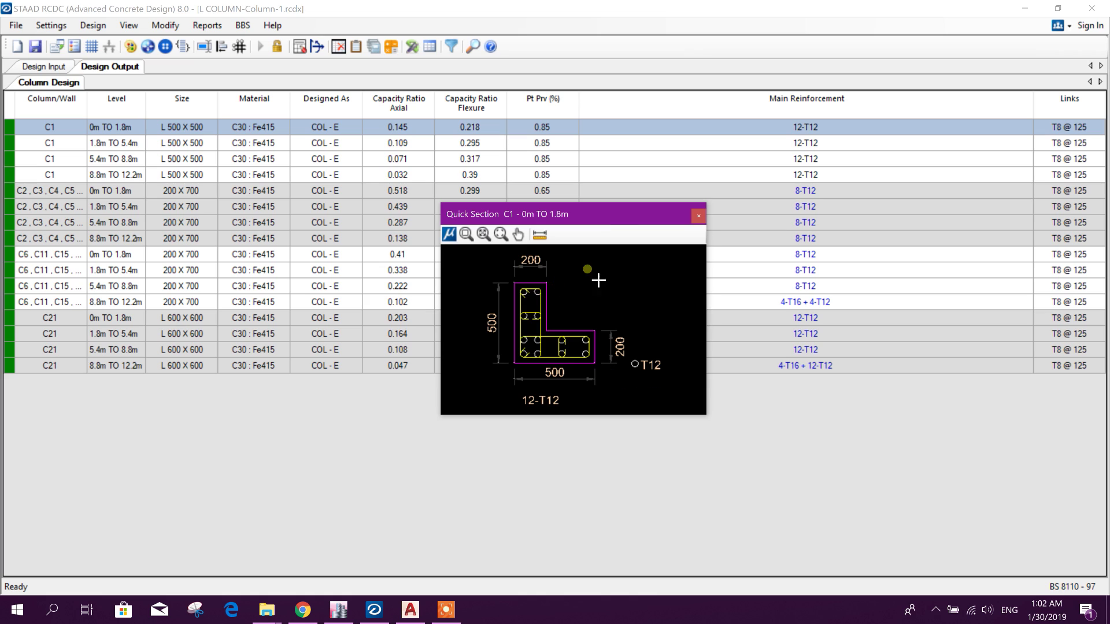
left_click(466, 234)
left_click_drag(456, 219, 528, 200)
left_click(519, 235)
left_click(593, 328)
left_click(723, 202)
left_click(801, 142)
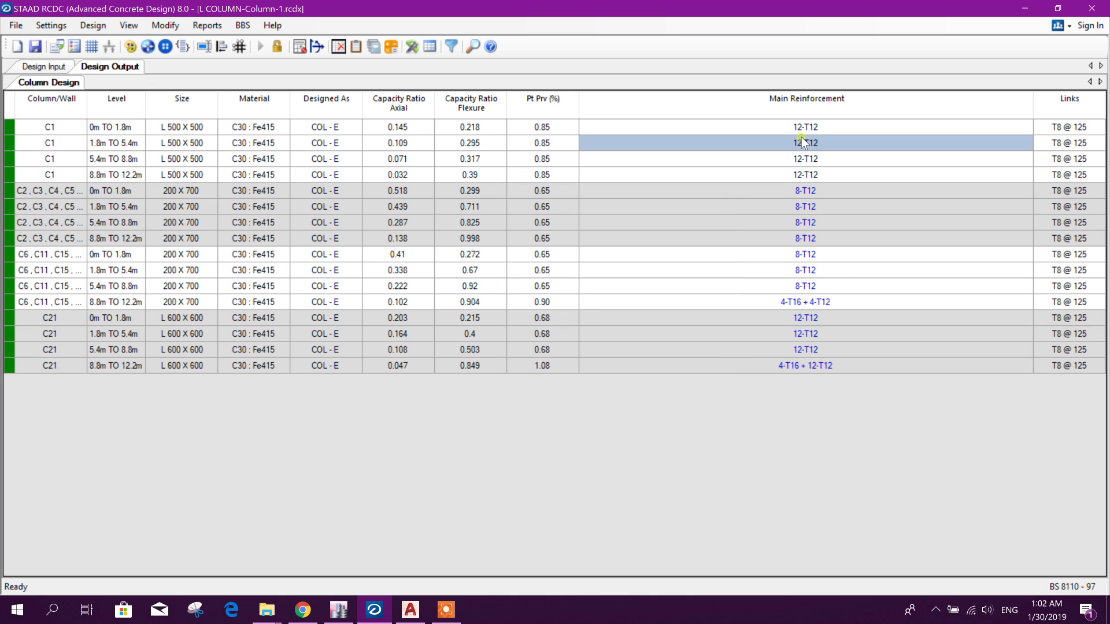
right_click(807, 141)
left_click(861, 151)
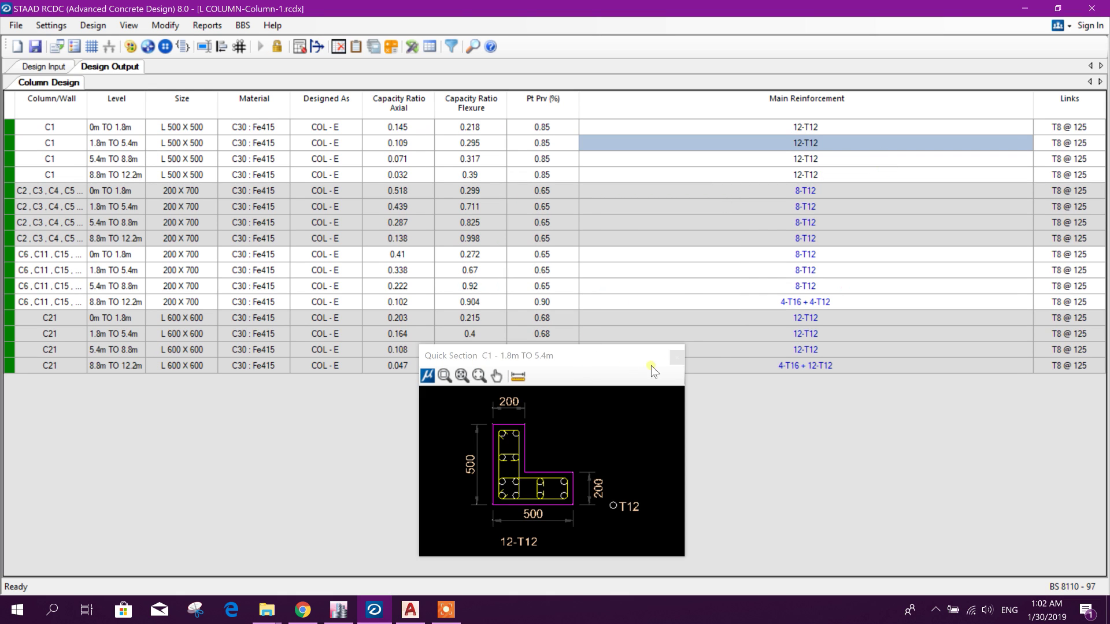
left_click(677, 358)
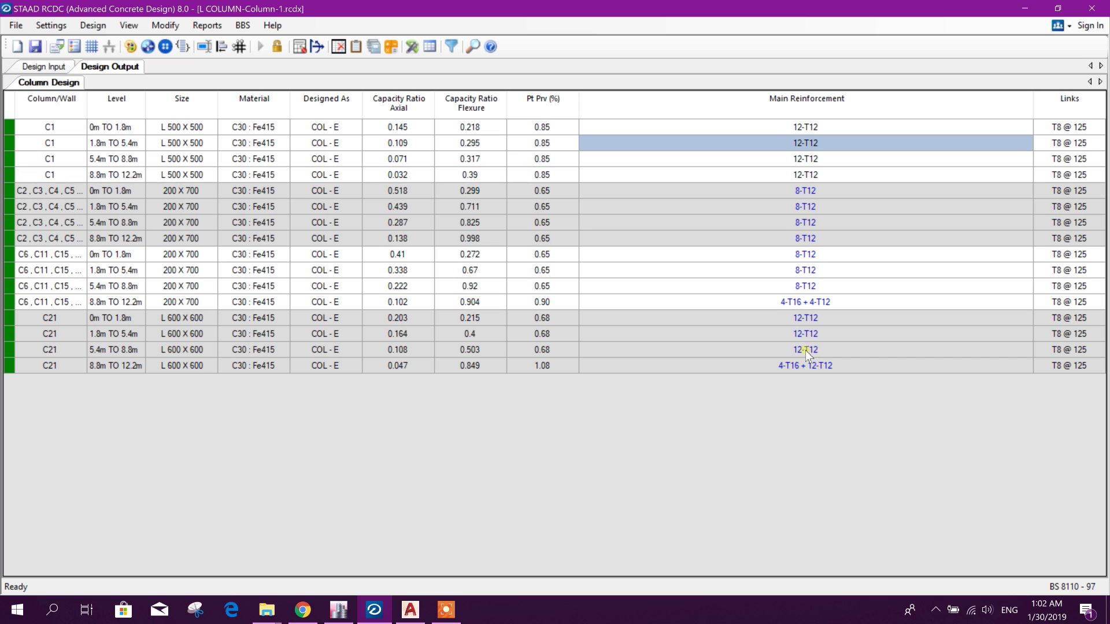
Inspect the Quick Section of C21 at 8.8m–12.2m, then close it
left_click(815, 332)
right_click(800, 364)
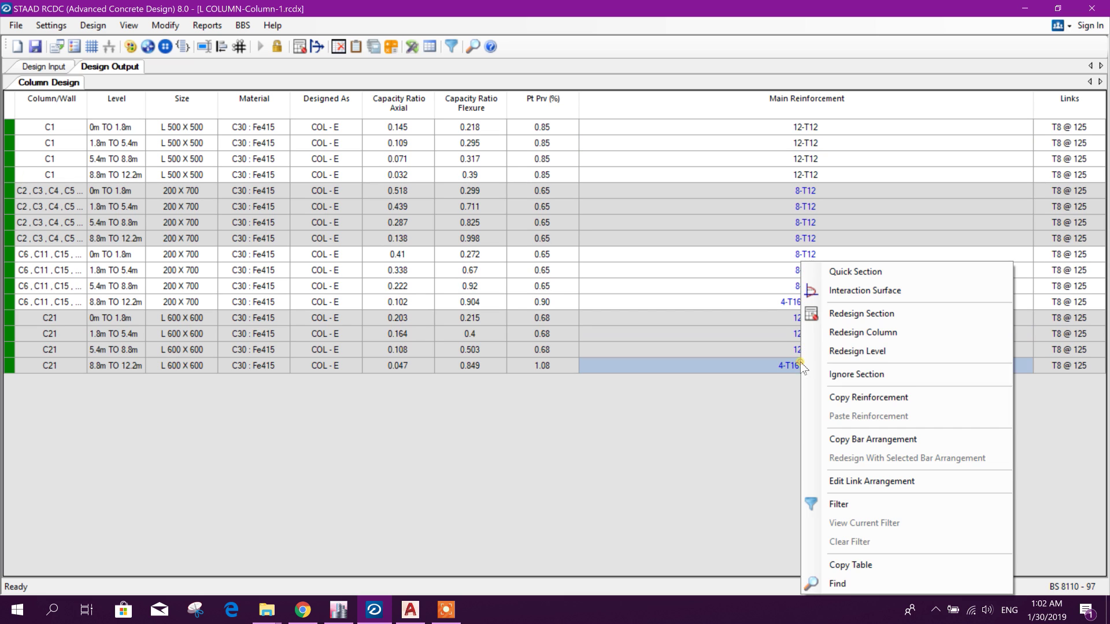
left_click(849, 273)
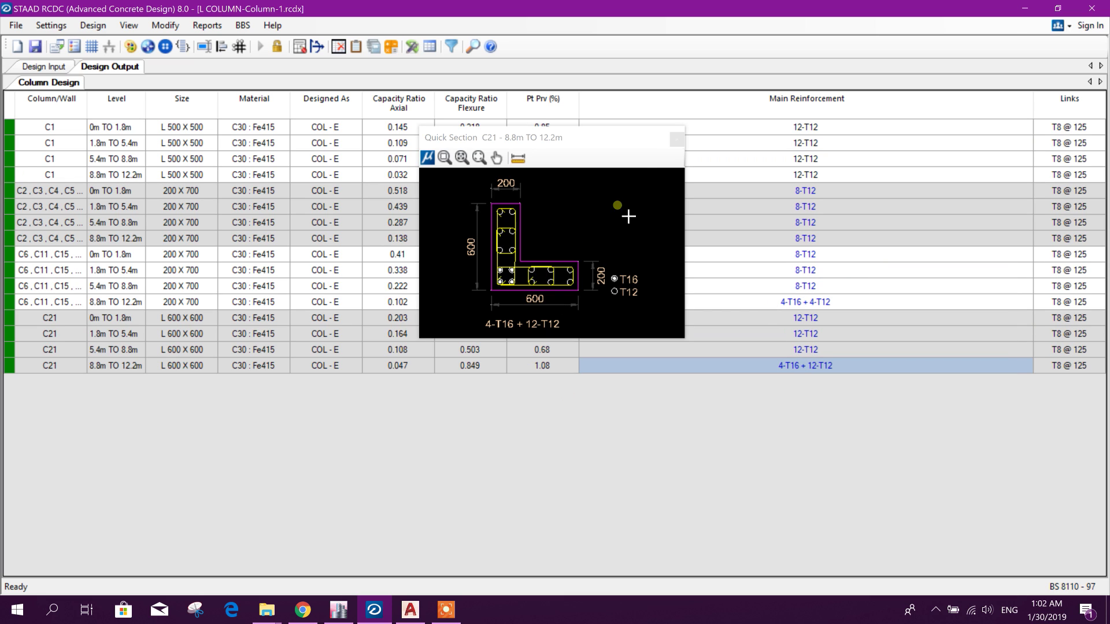
left_click(675, 139)
Review the reinforcement settings and unlock the design, discarding the current design values
left_click(49, 128)
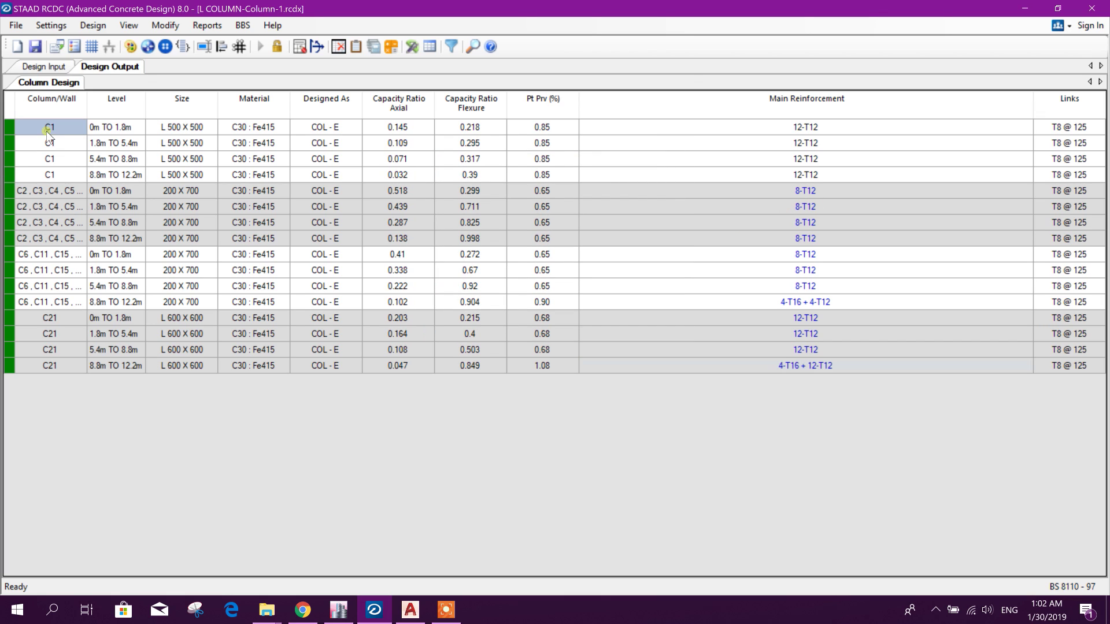
left_click(64, 25)
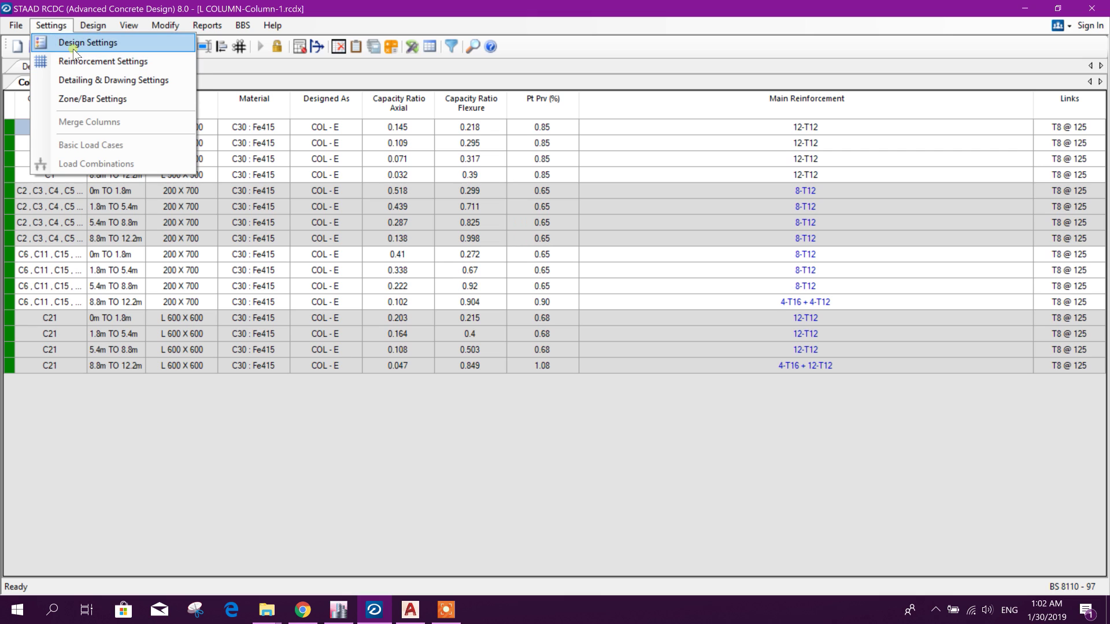
left_click(101, 62)
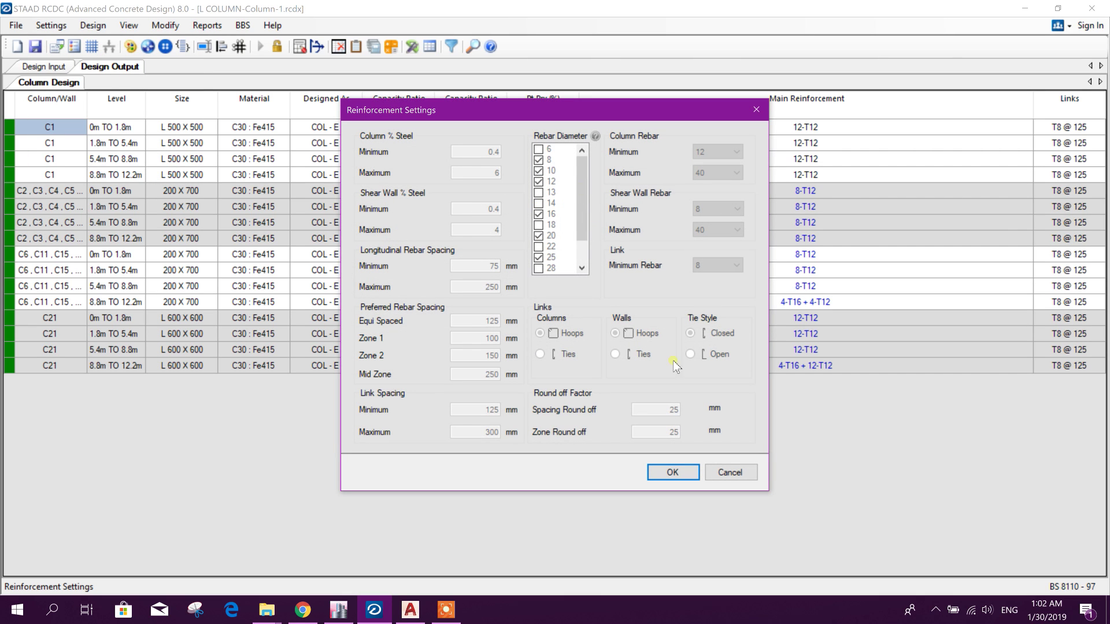
left_click(730, 472)
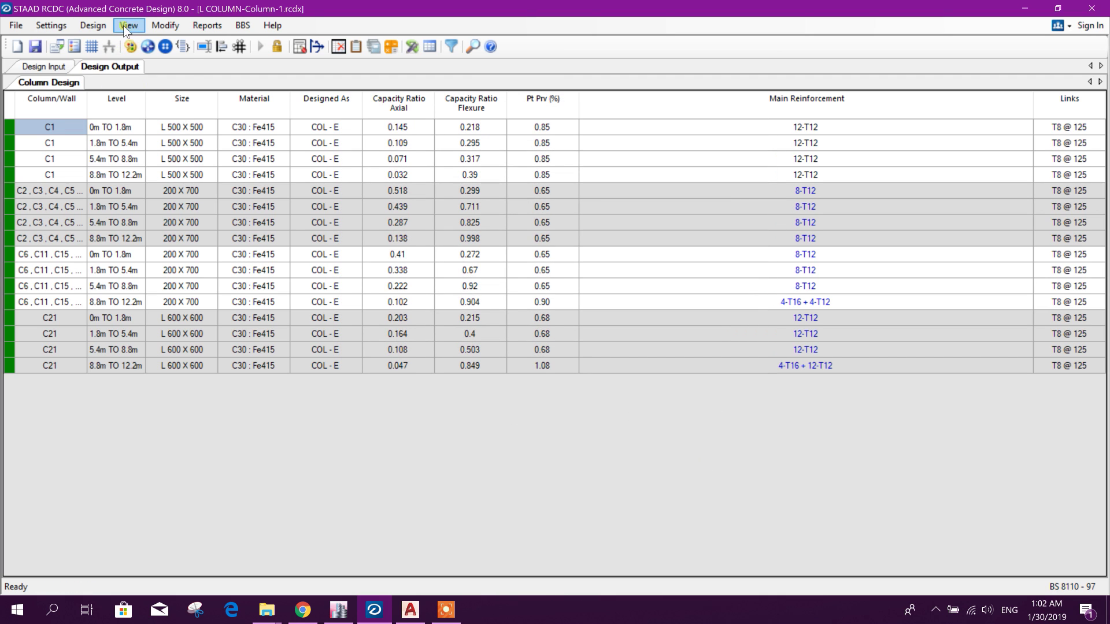
left_click(94, 25)
left_click(115, 65)
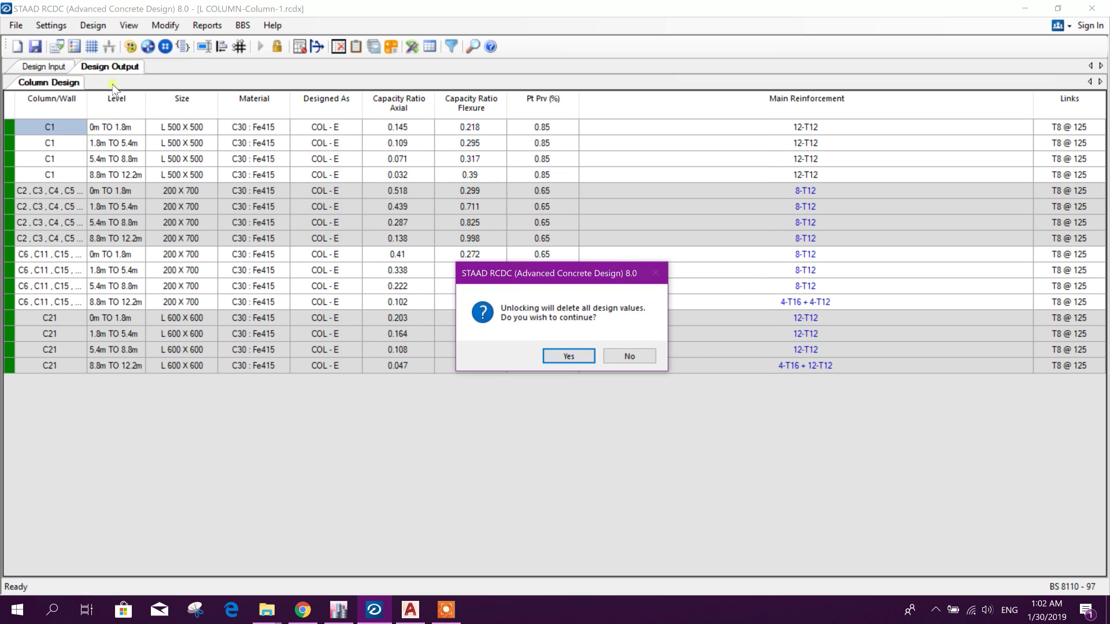
left_click(568, 356)
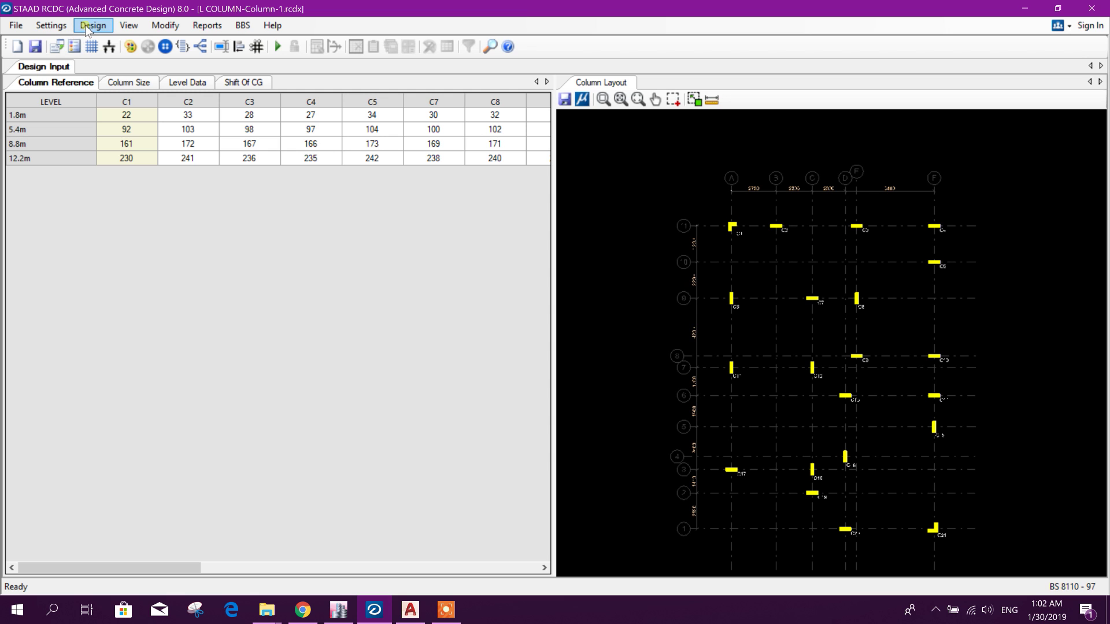
Allow 14 mm bars among the available rebar diameters
left_click(50, 25)
left_click(92, 60)
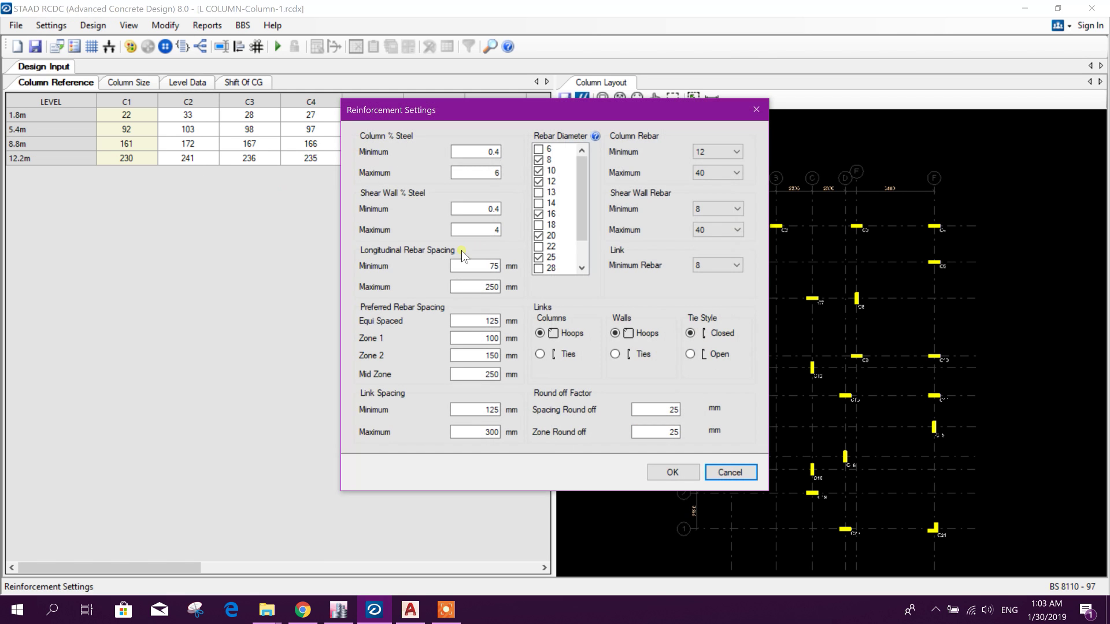
left_click(543, 204)
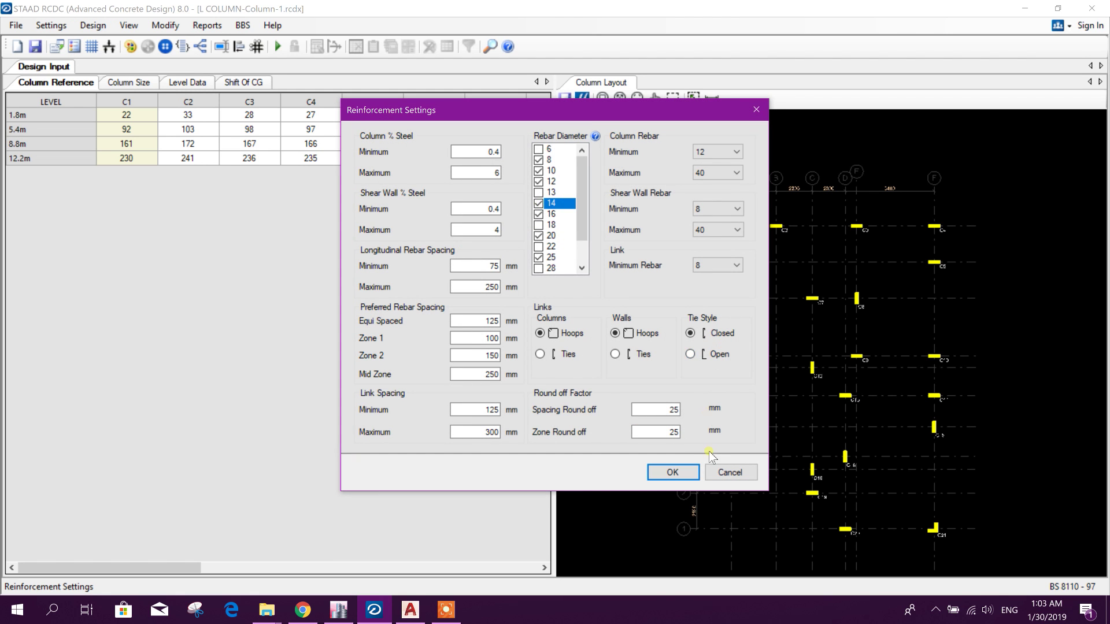
left_click(673, 472)
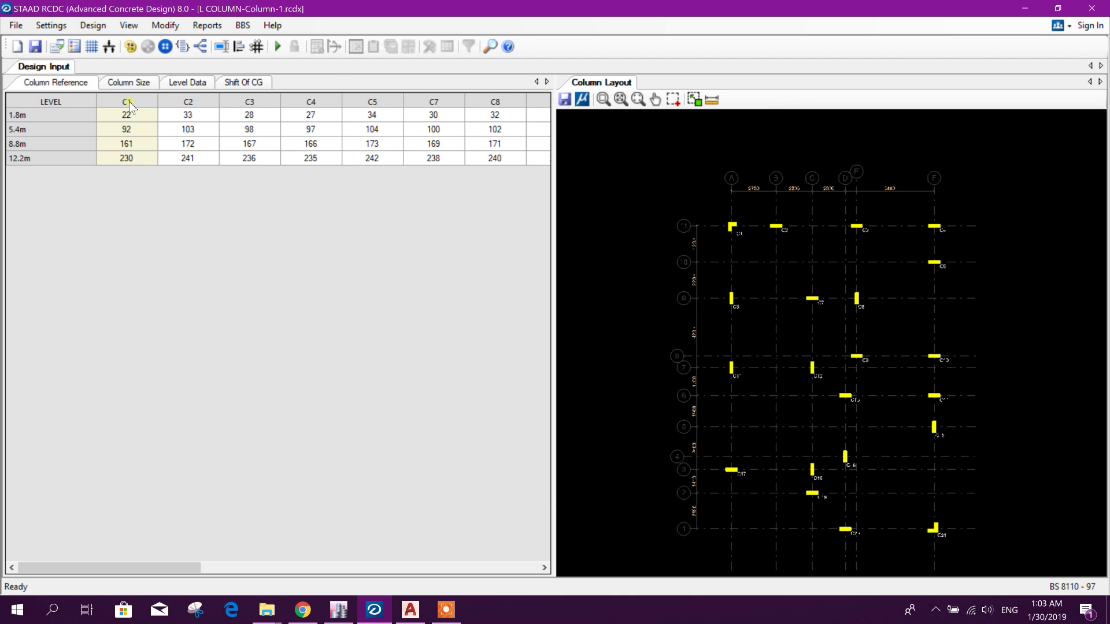
Set column bar diameters to minimum 14 and maximum 25, keeping 8 mm minimum links
left_click(91, 46)
left_click(720, 152)
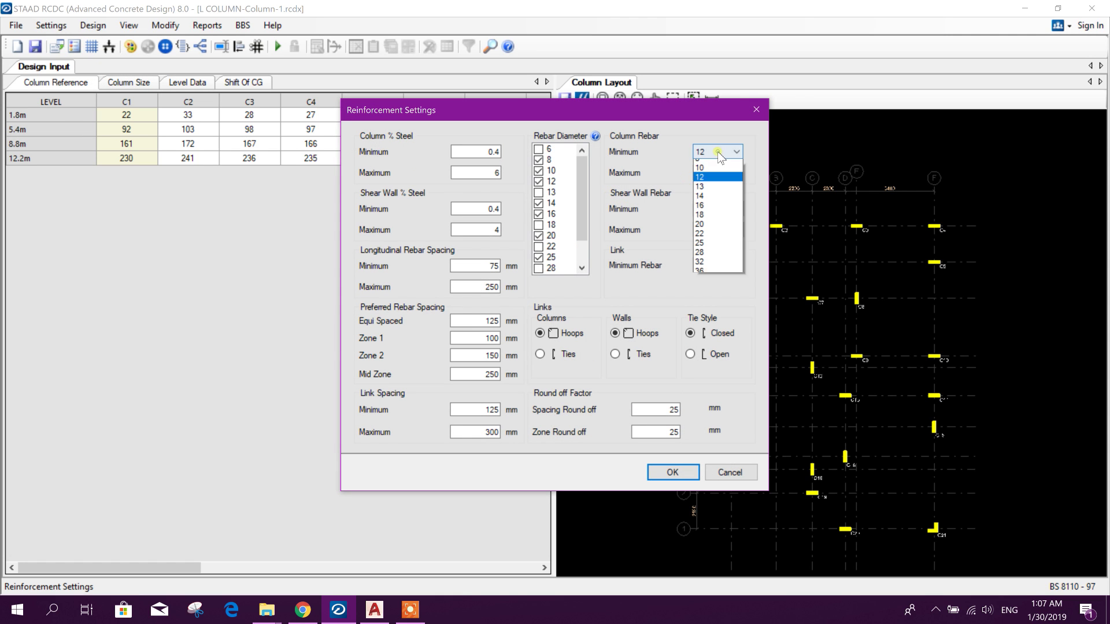
left_click(709, 202)
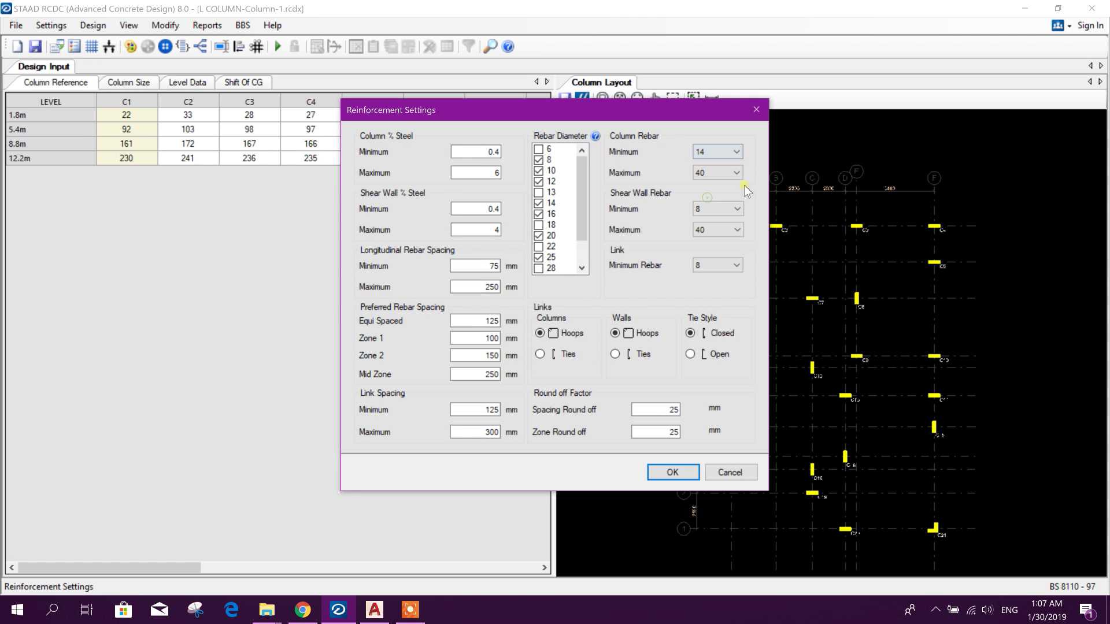
left_click(728, 173)
left_click(709, 270)
left_click(722, 249)
left_click(696, 272)
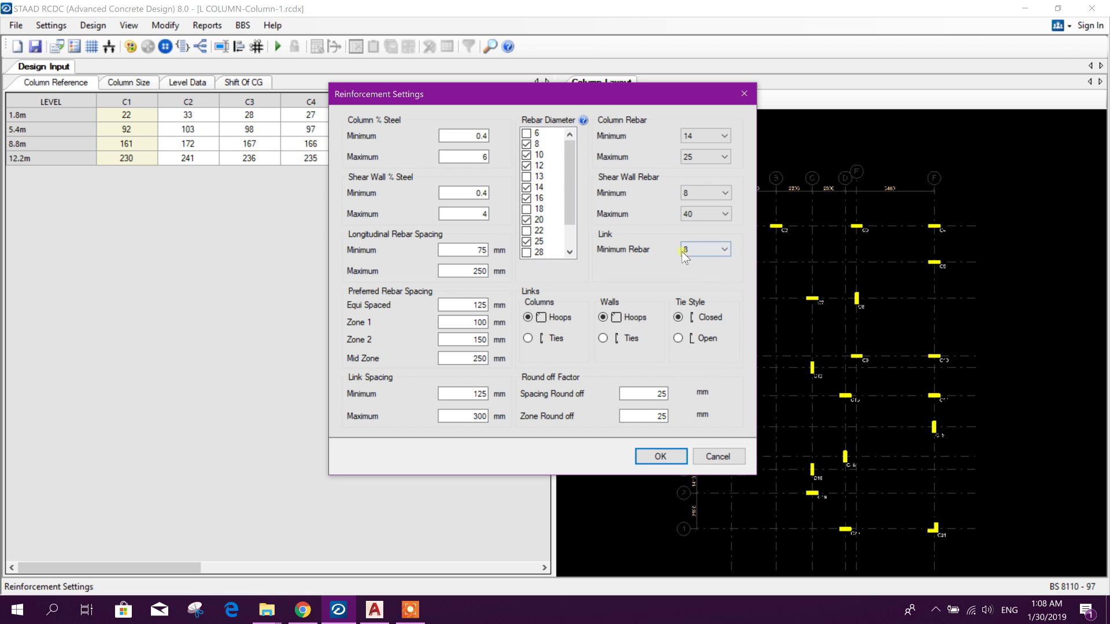
left_click(628, 100)
left_click(659, 456)
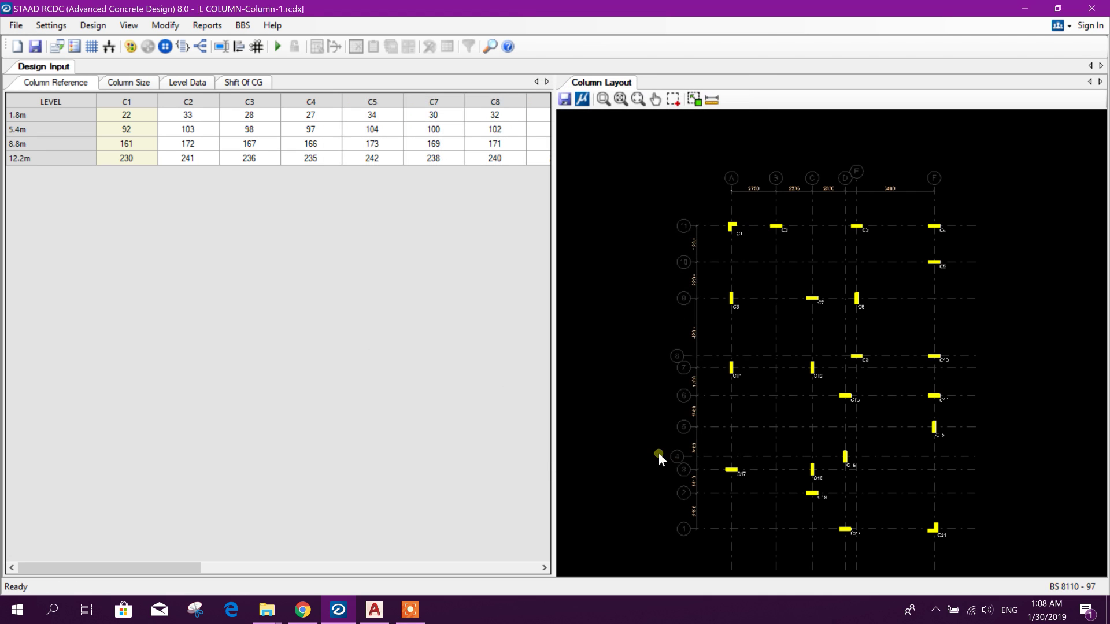
left_click(92, 26)
Run Auto Design on all columns, leaving the grouping options unchanged
left_click(116, 41)
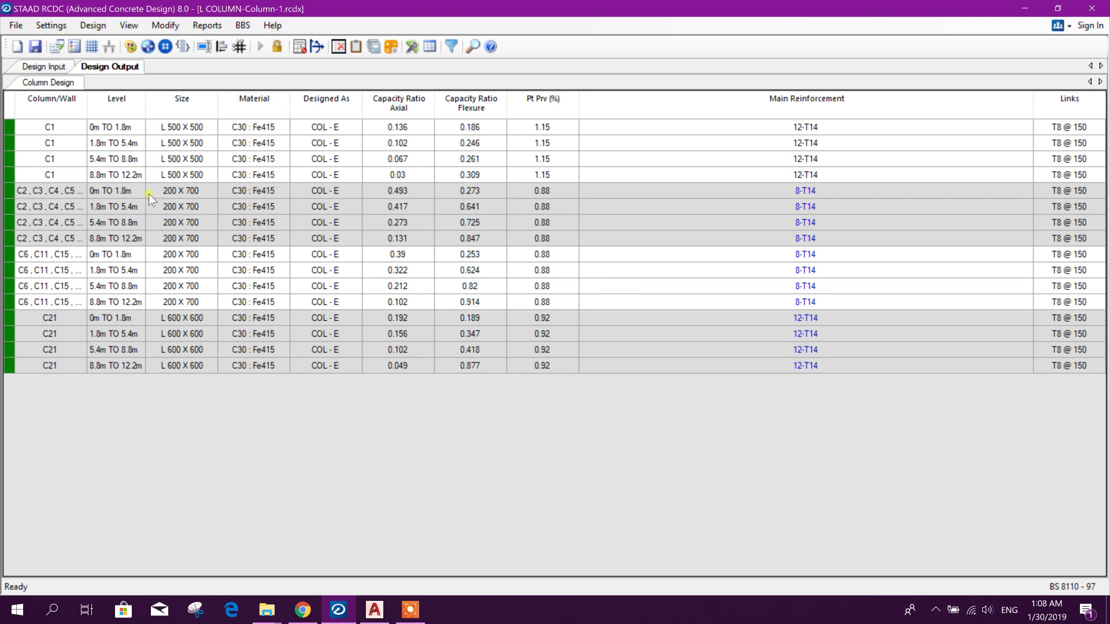
left_click(164, 55)
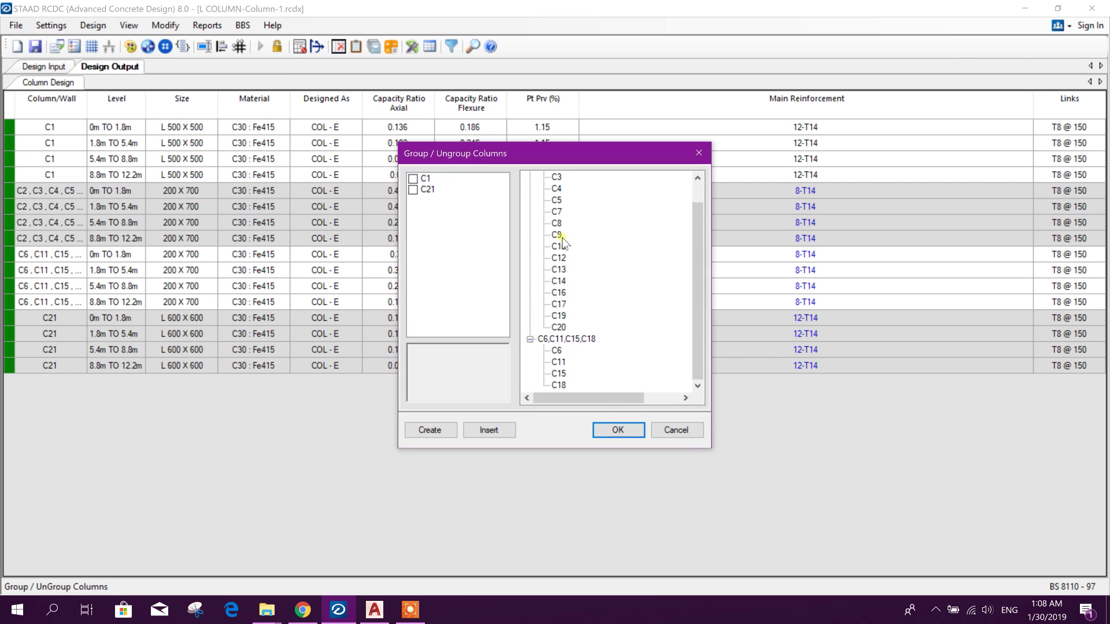
left_click(617, 430)
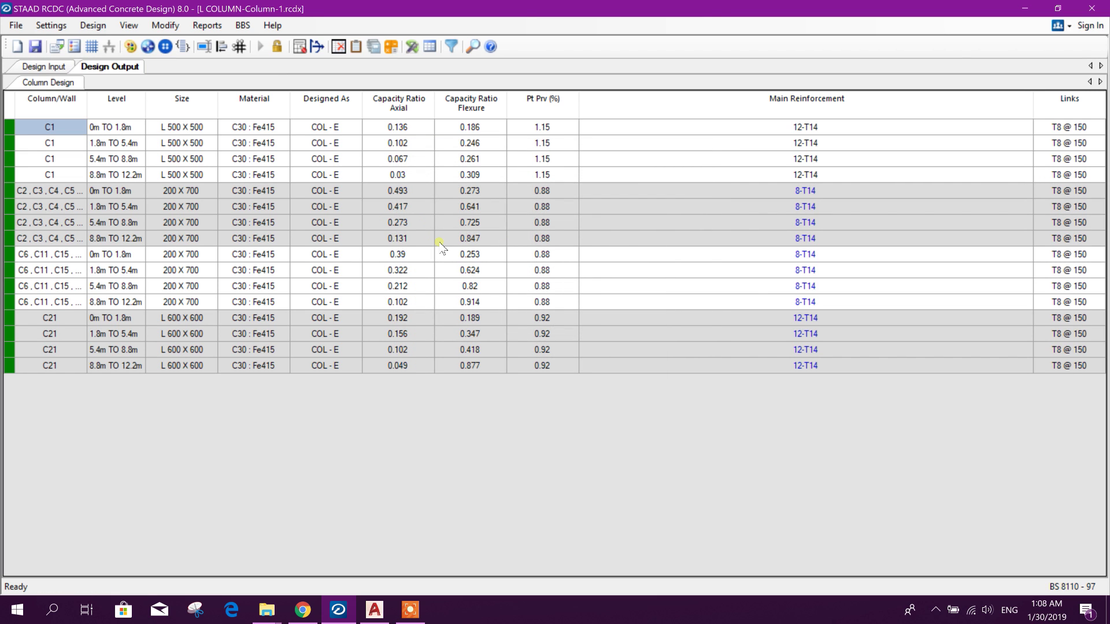
Check C1's 12-T14 reinforcement at each level and C21 at 8.8m–12.2m
left_click(812, 127)
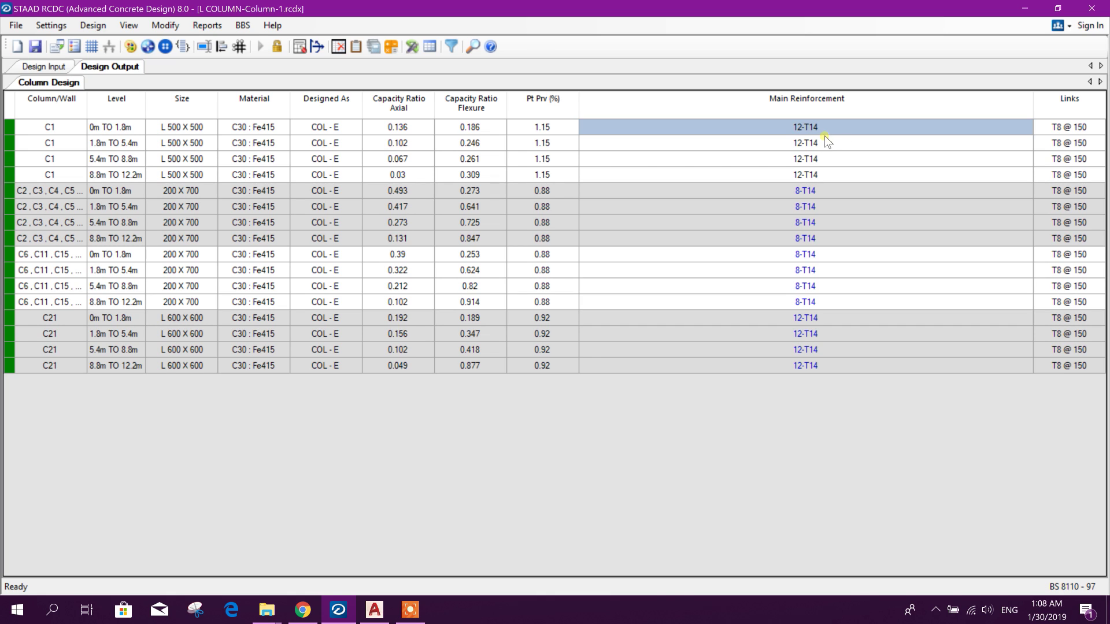
left_click(830, 153)
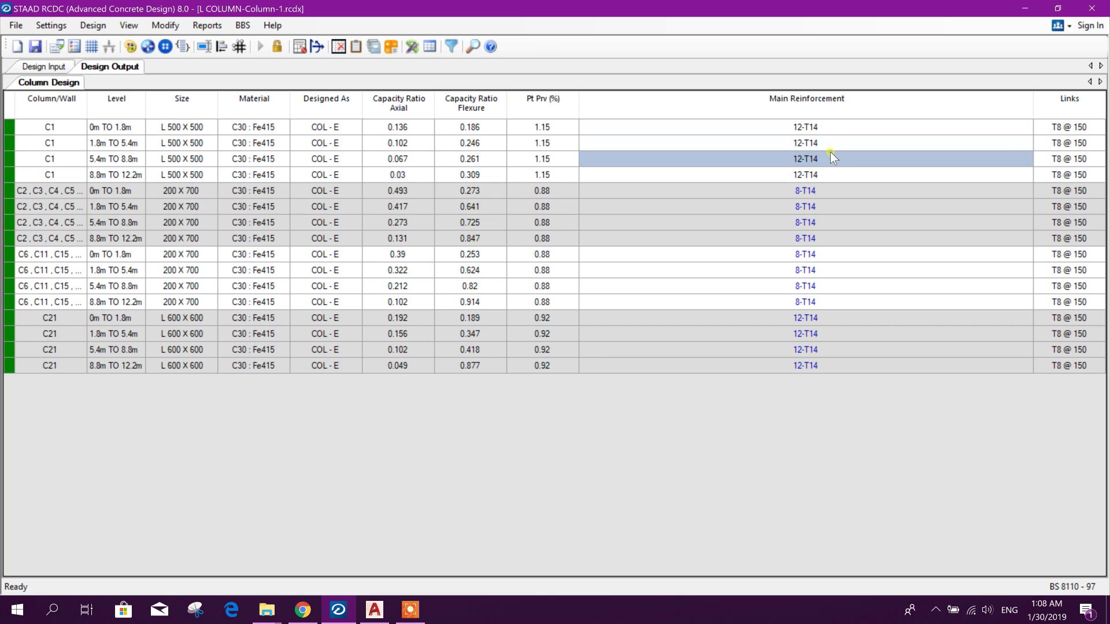
left_click(835, 174)
left_click(836, 132)
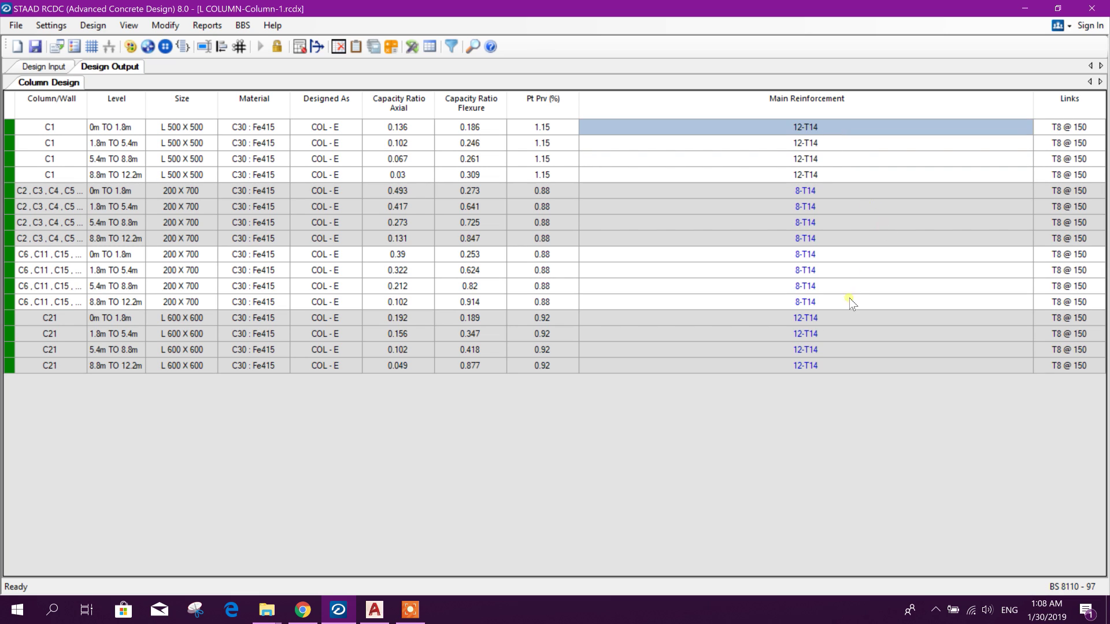
left_click(701, 368)
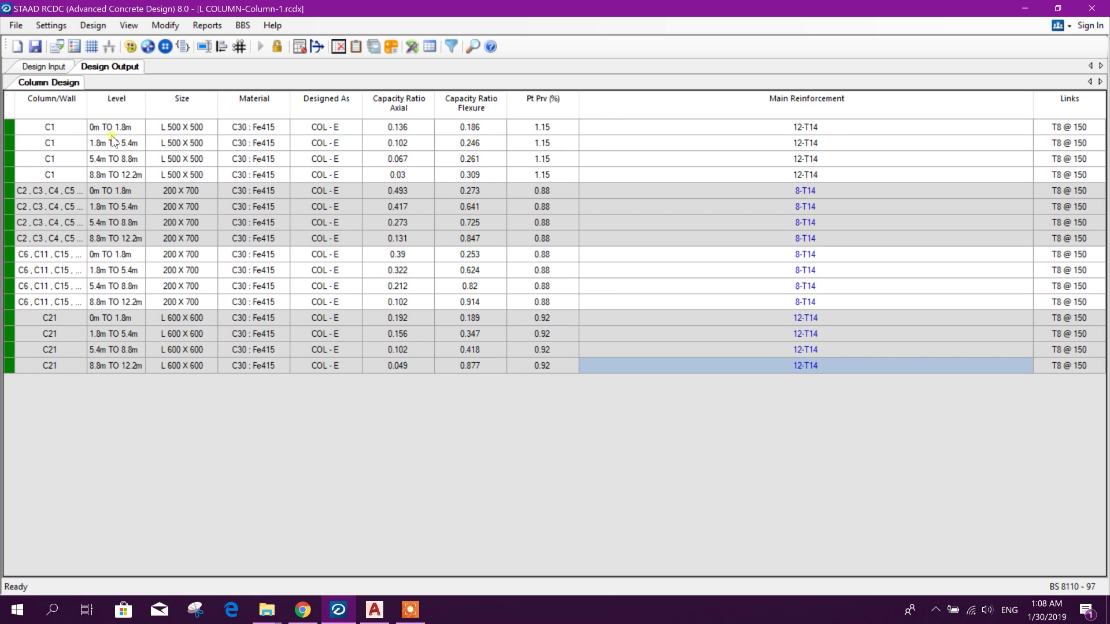
right_click(70, 131)
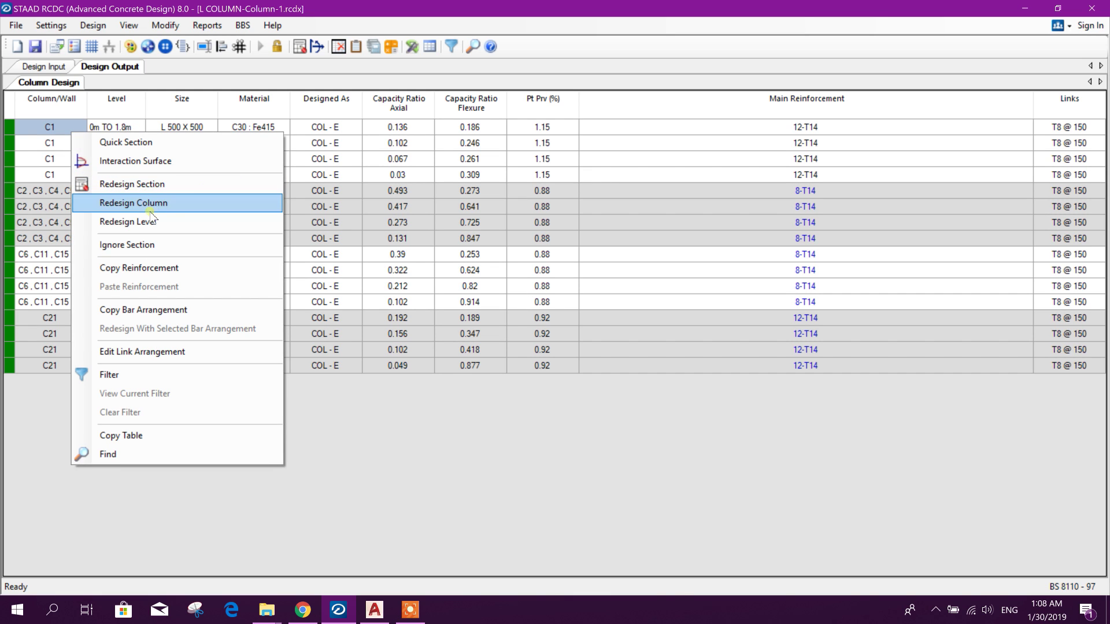
Open the redesign of C1's 0m–1.8m section and set the cover to 30 mm
left_click(181, 203)
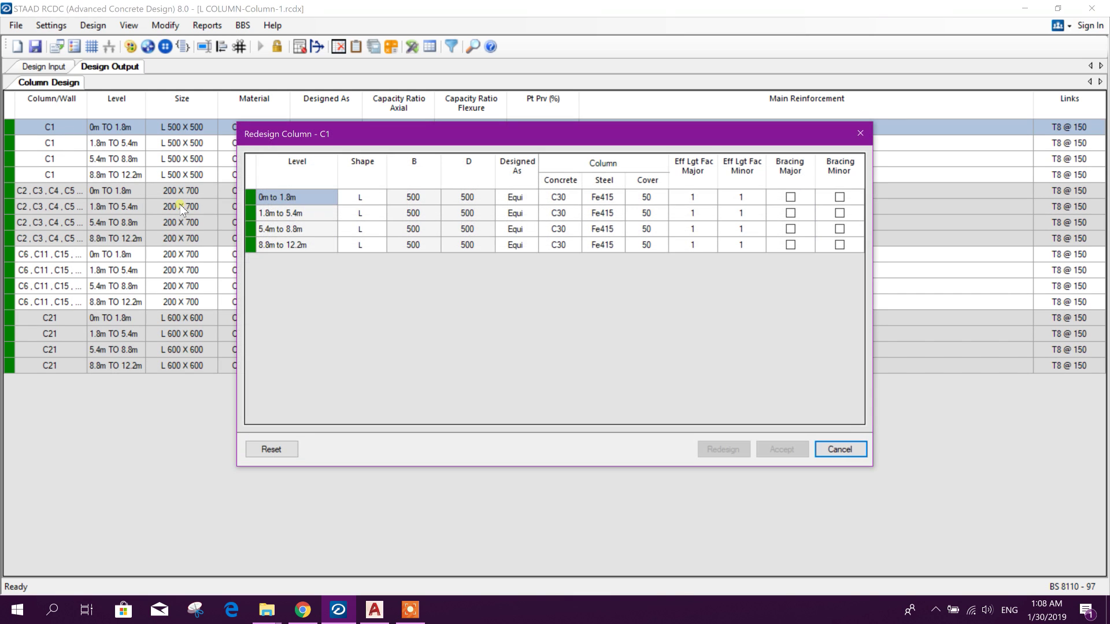
left_click(838, 449)
right_click(58, 137)
left_click(124, 131)
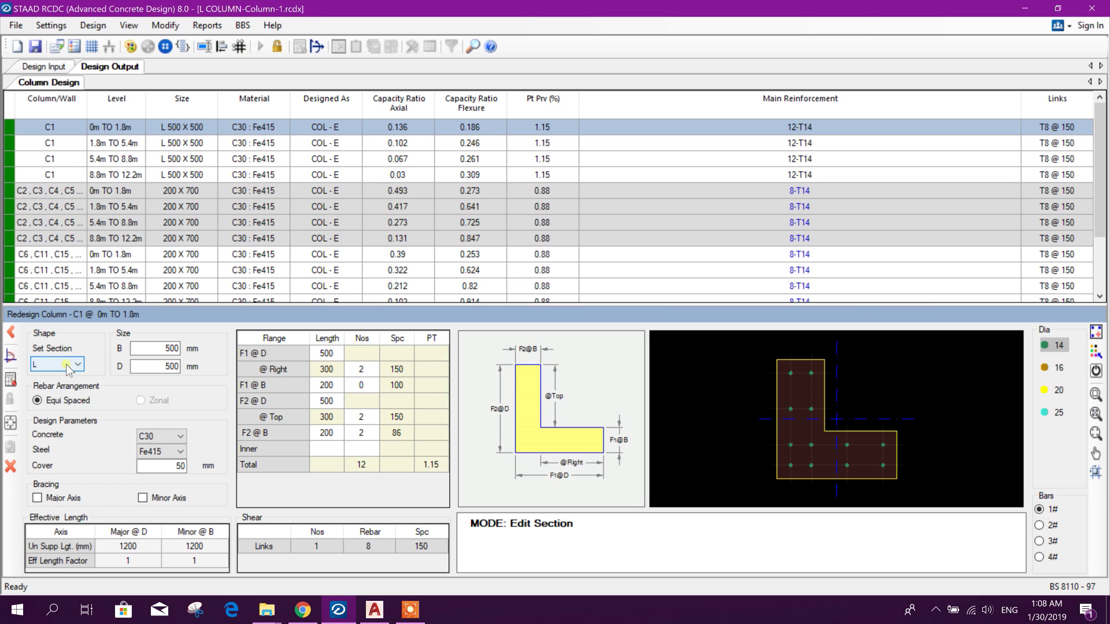
left_click(167, 467)
left_click_drag(166, 467, 243, 471)
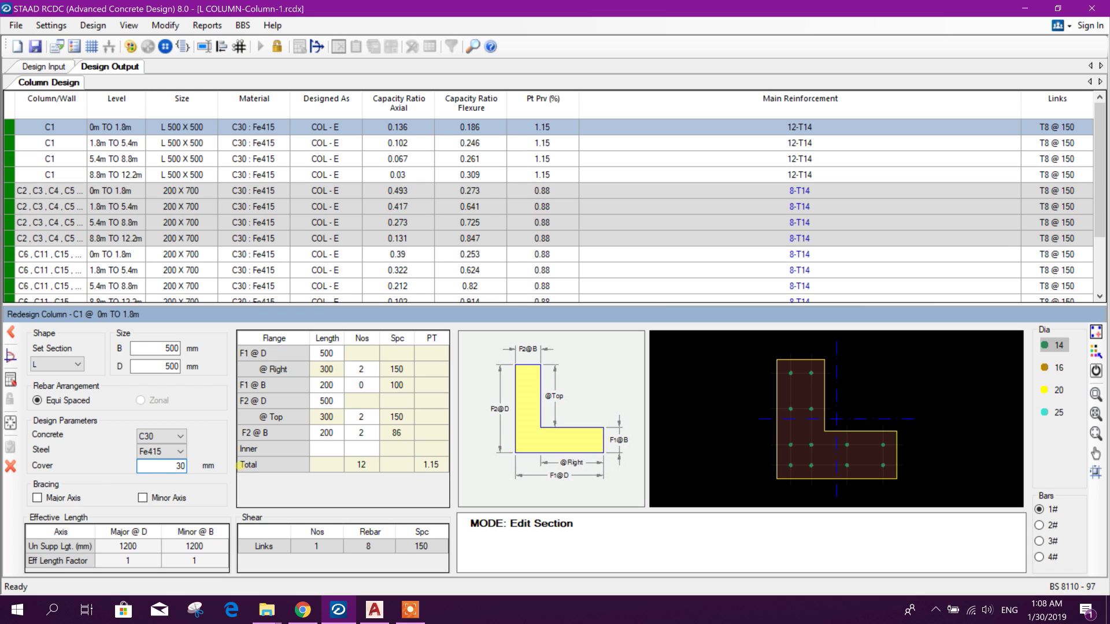
left_click(152, 365)
Clear the bar diameters, then assign 16 mm bars to the corners and 14 mm to the flange bars
left_click(1094, 373)
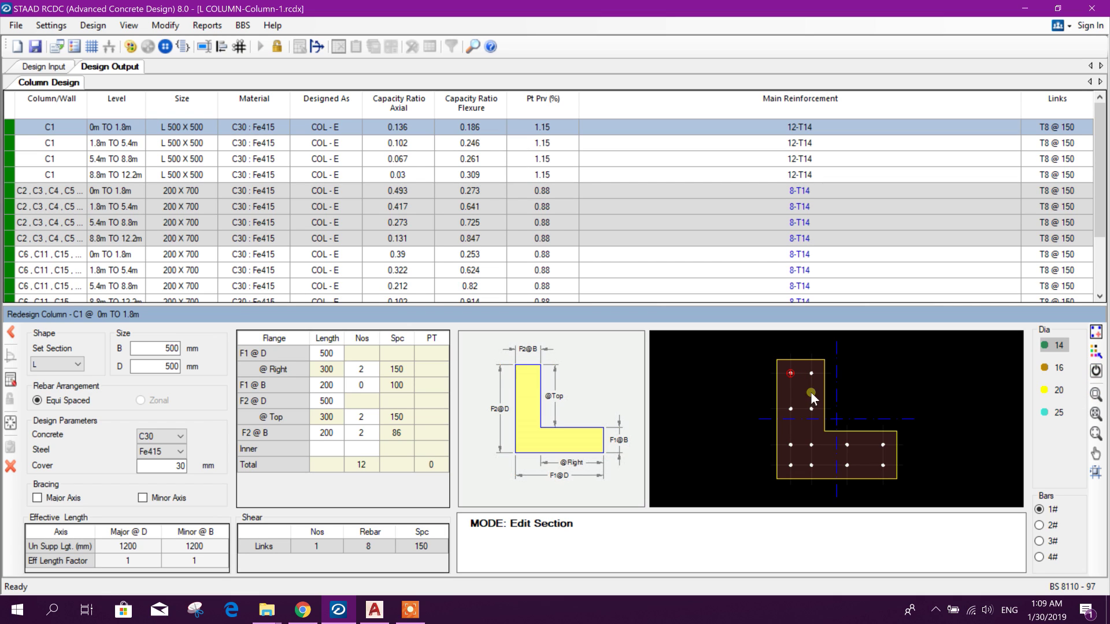
left_click(1093, 353)
left_click(1055, 370)
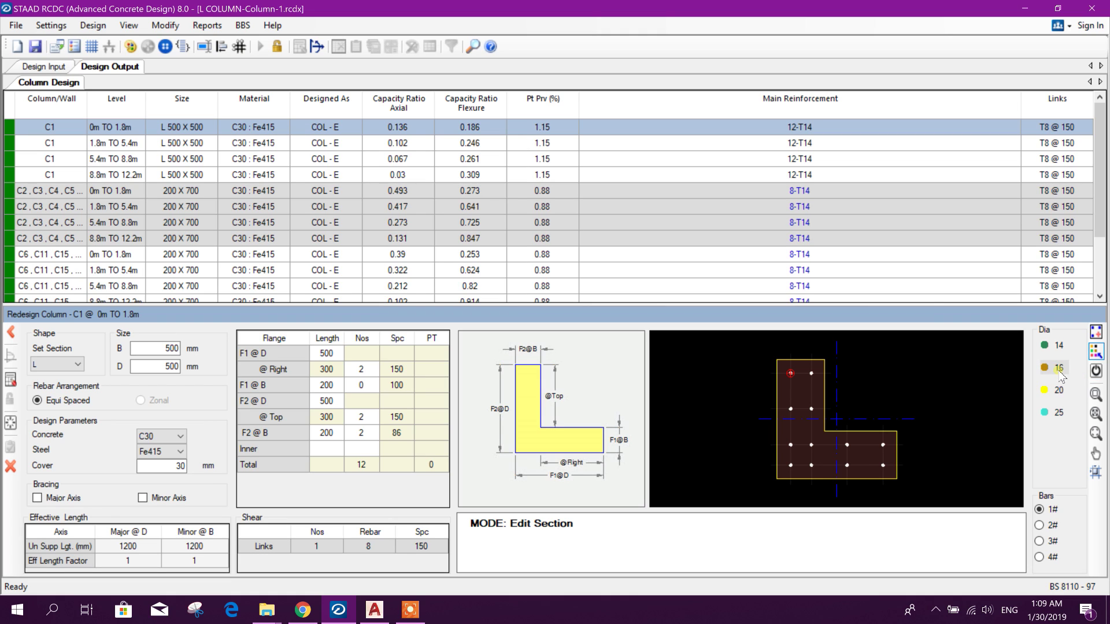
left_click(792, 374)
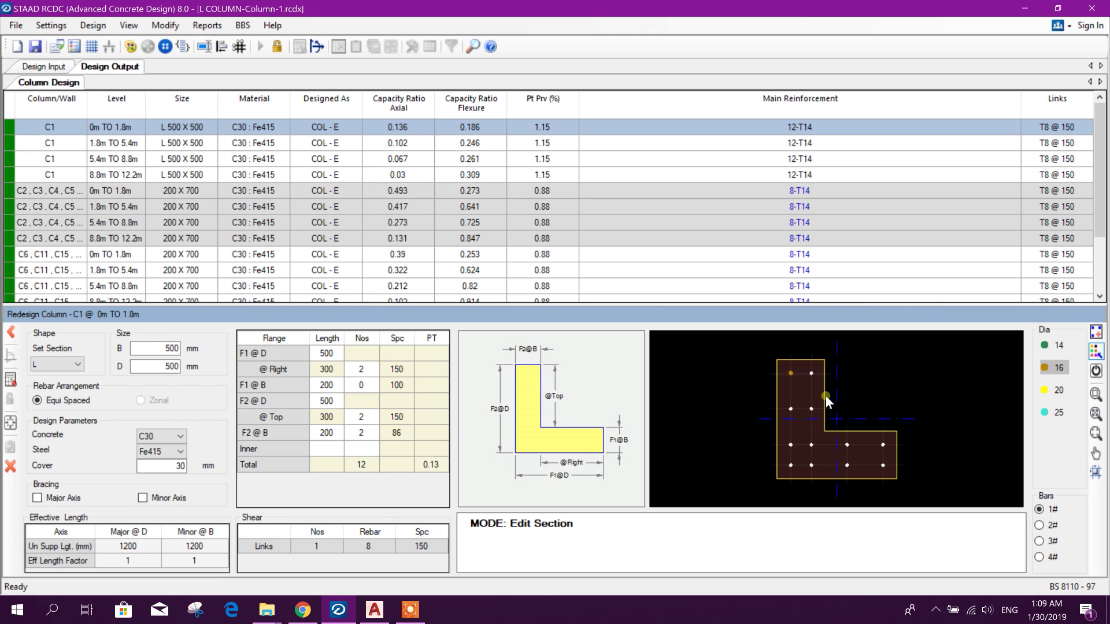
left_click(812, 373)
left_click(1061, 348)
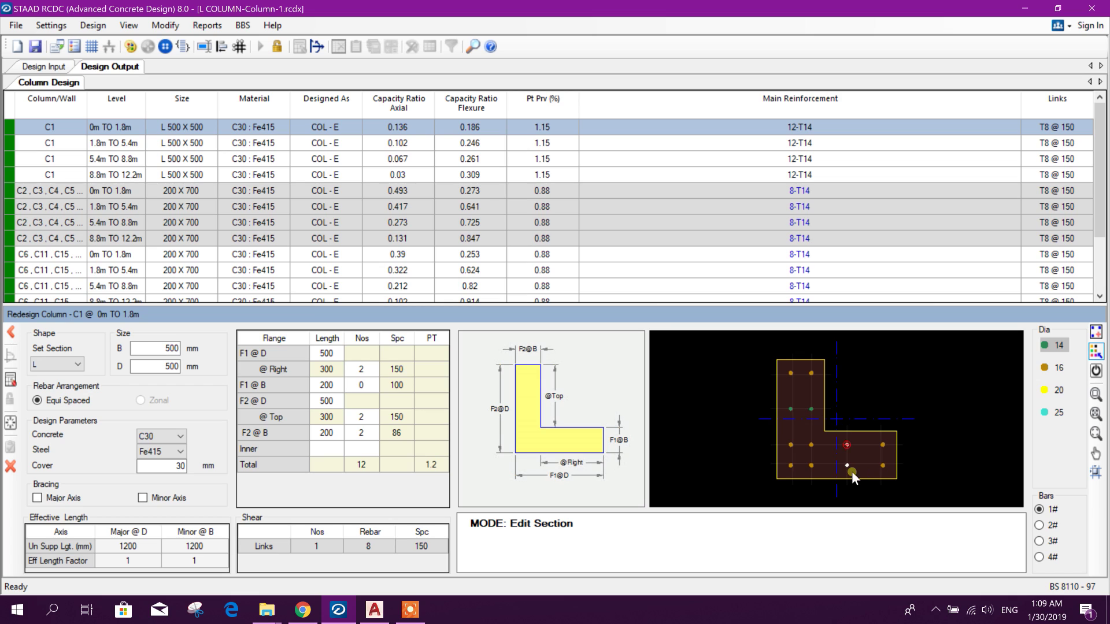
left_click(847, 452)
Redesign C1 with 8-T16 + 4-T14 and check its interaction surface, ratios up to 0.167
left_click(12, 382)
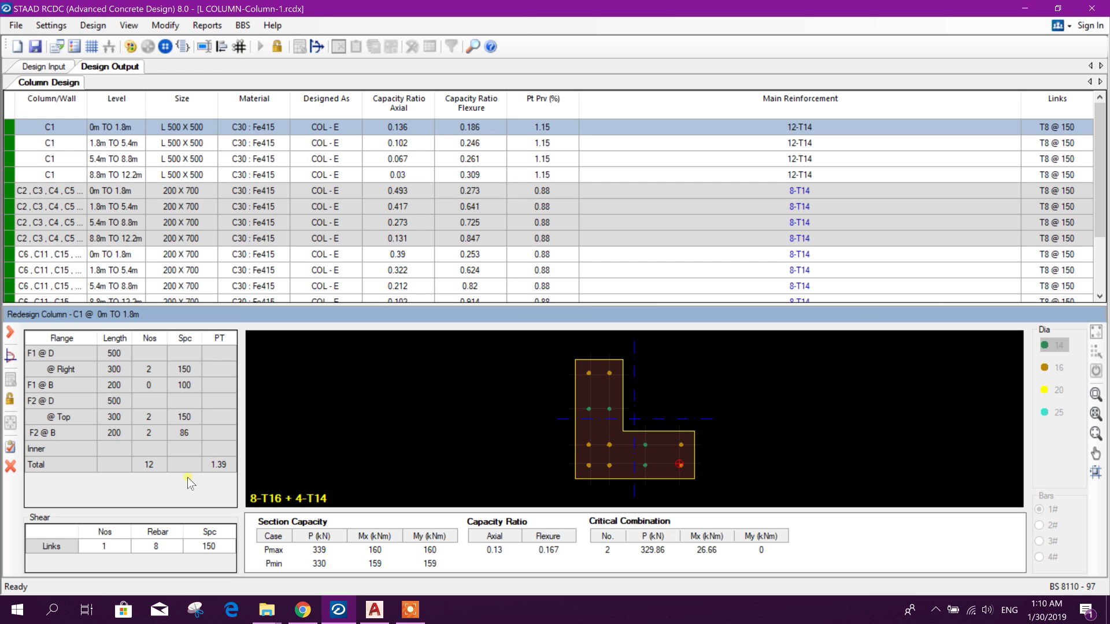
left_click(10, 380)
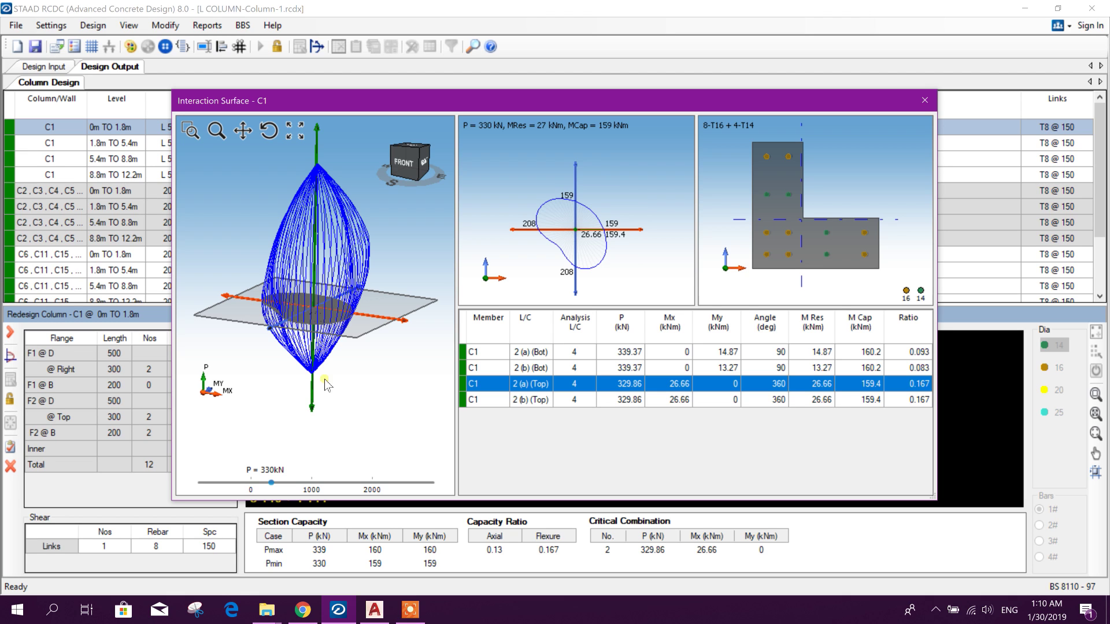
mouse_move(271, 483)
left_mouse_down()
mouse_move(209, 482)
mouse_move(418, 482)
mouse_move(267, 482)
left_mouse_up()
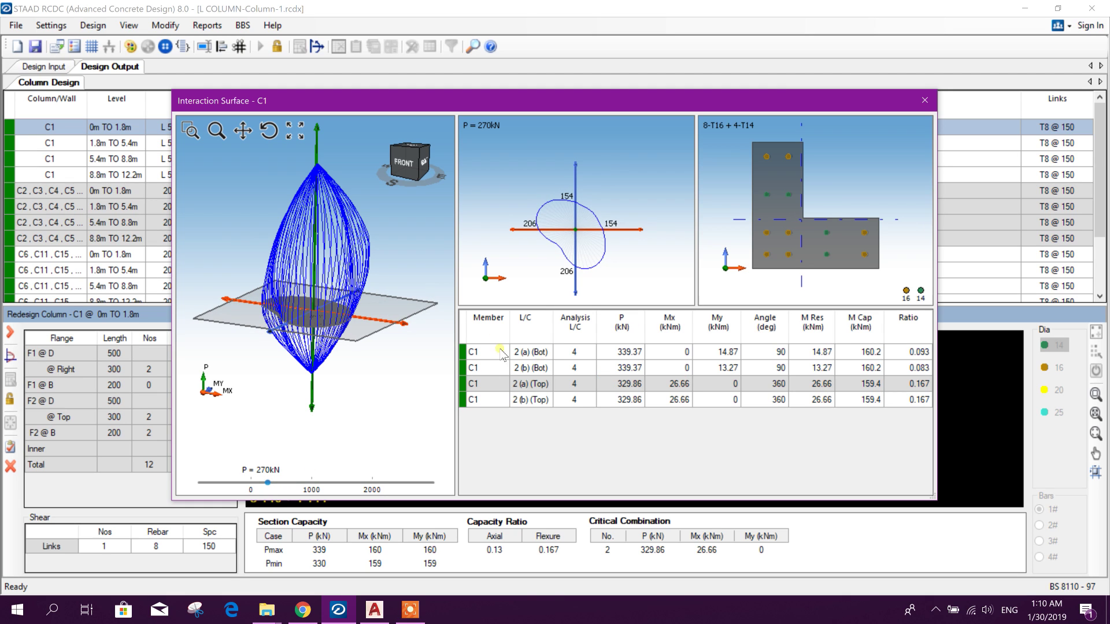
Accept the bottom-level redesign and copy C1's 8-T16 + 4-T14 reinforcement
left_click(924, 101)
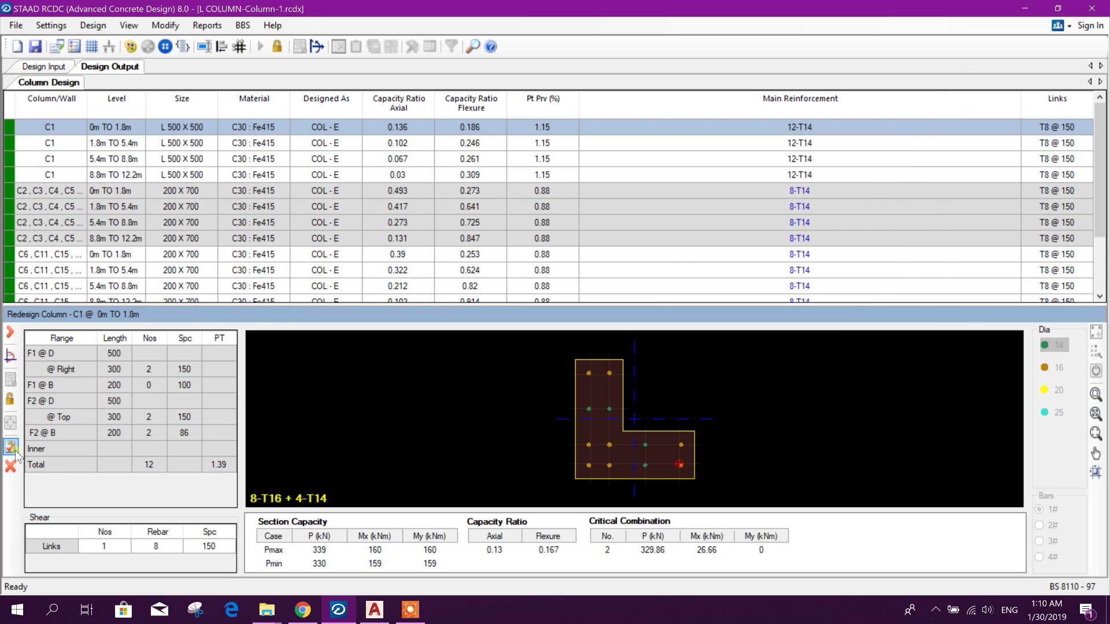
left_click(11, 450)
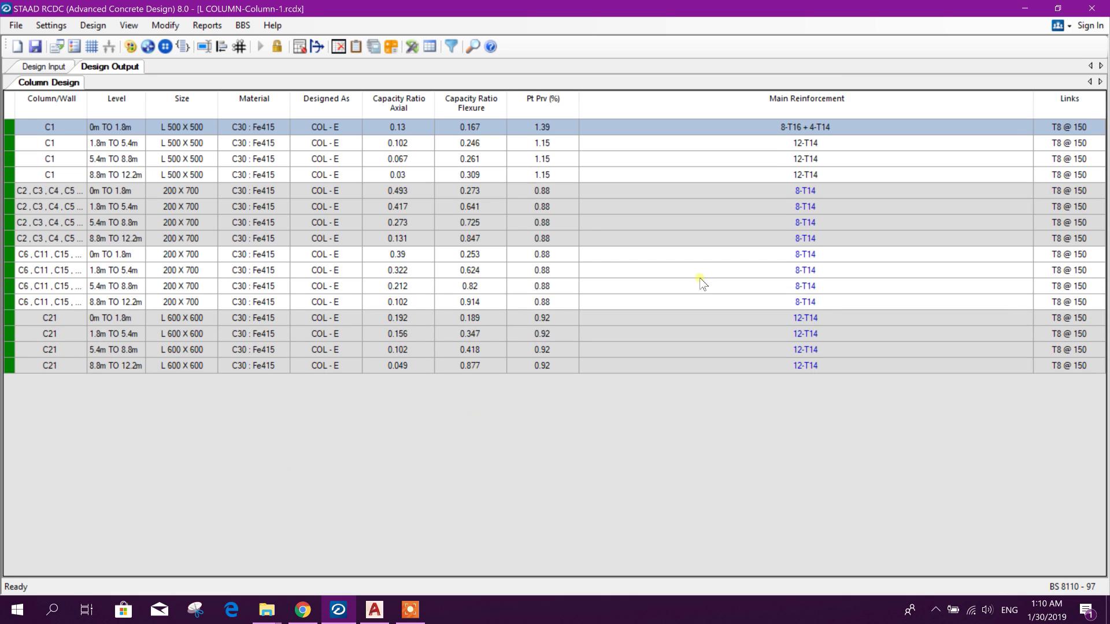
left_click(806, 129)
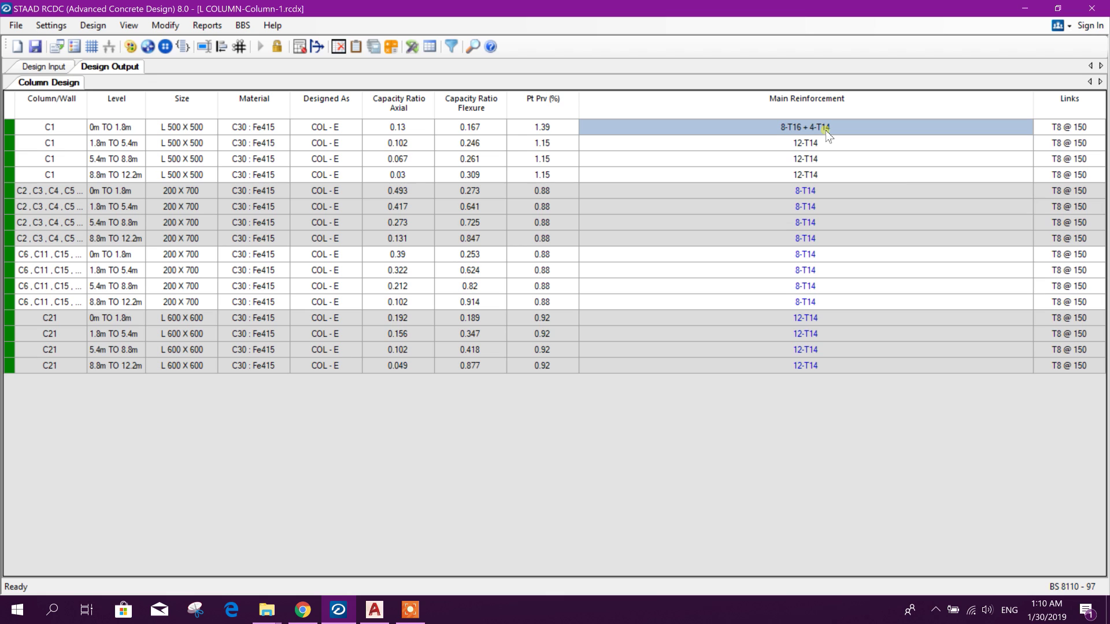
right_click(826, 131)
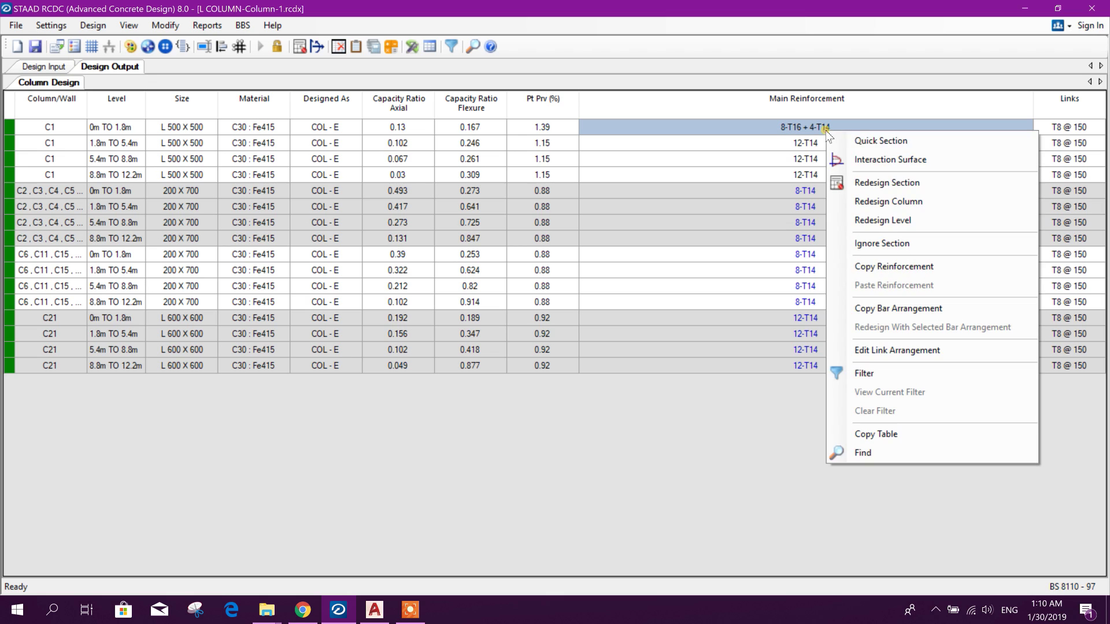
left_click(914, 266)
Paste 8-T16 + 4-T14 into C1's three upper levels and review the updated rows
left_click_drag(837, 143, 837, 175)
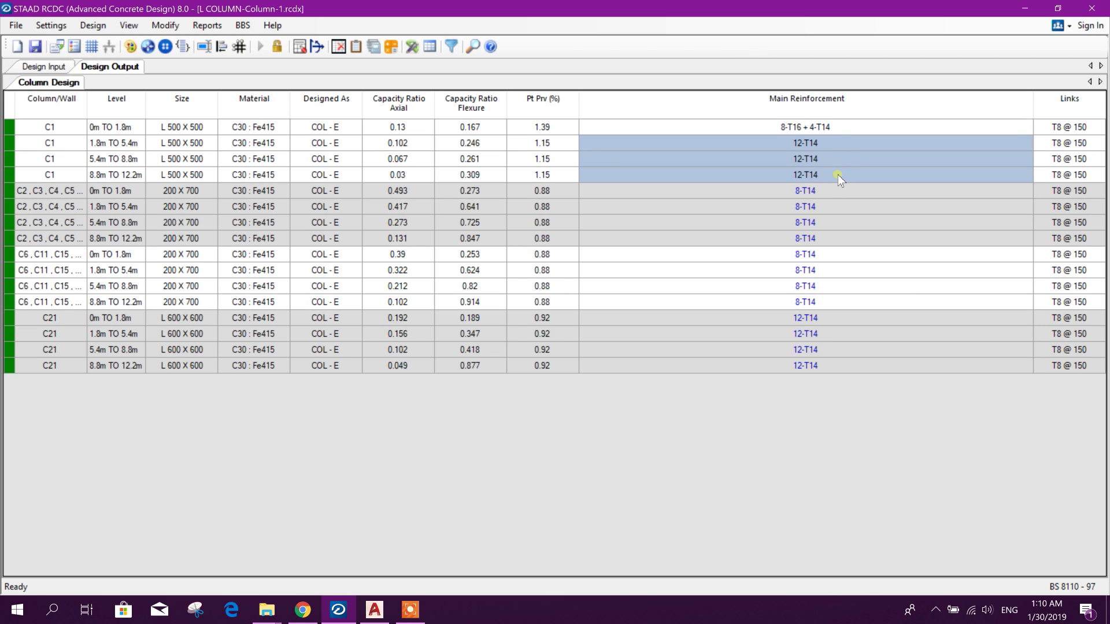
right_click(838, 174)
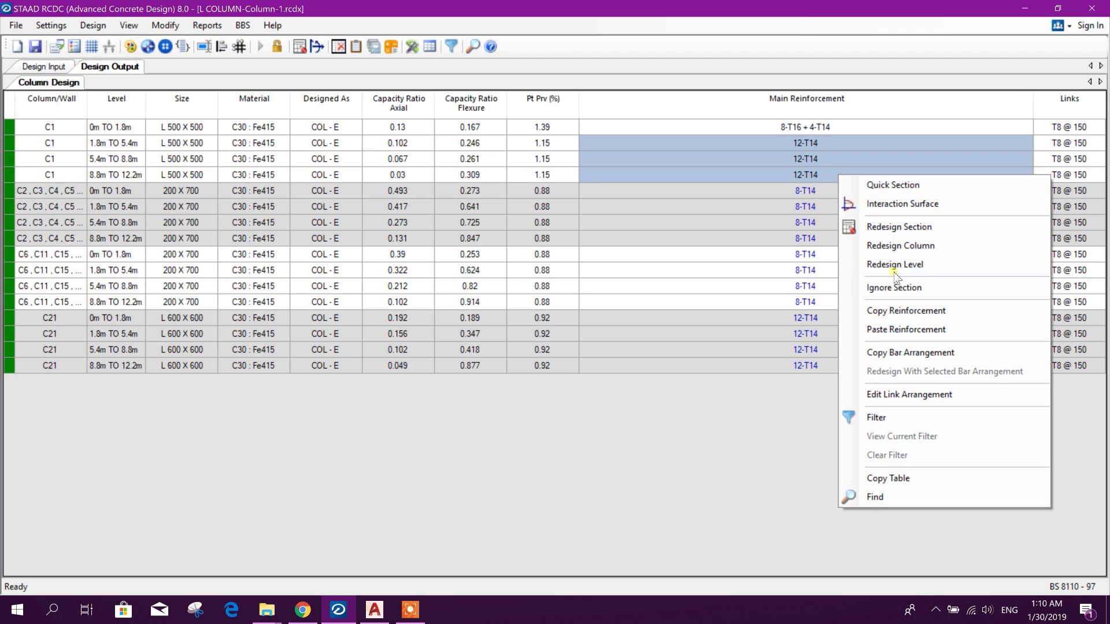
left_click(908, 327)
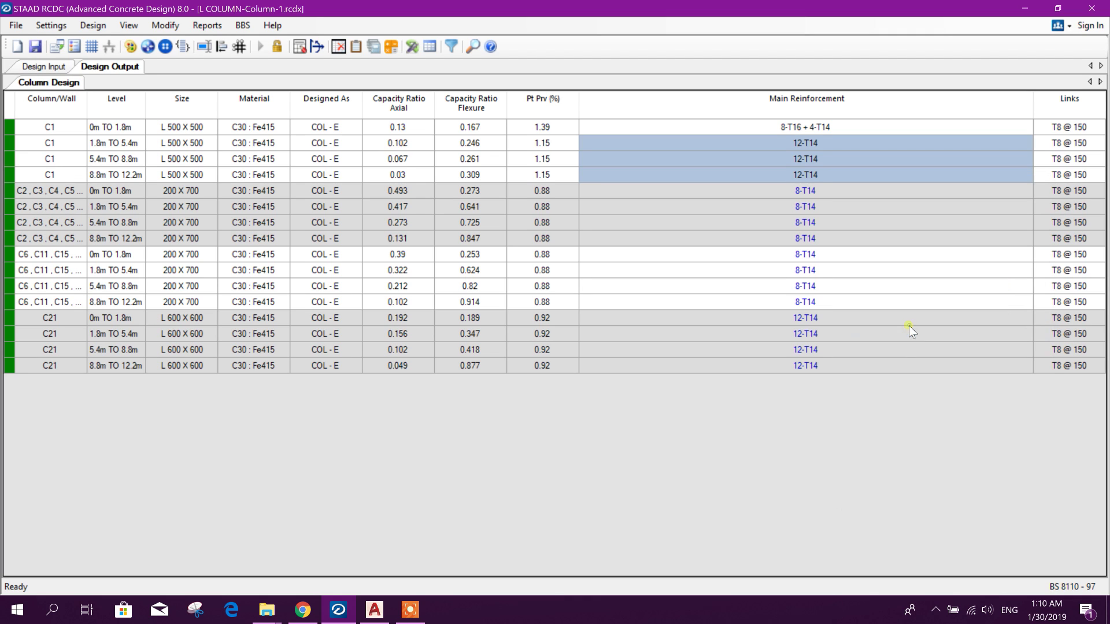
left_click(868, 147)
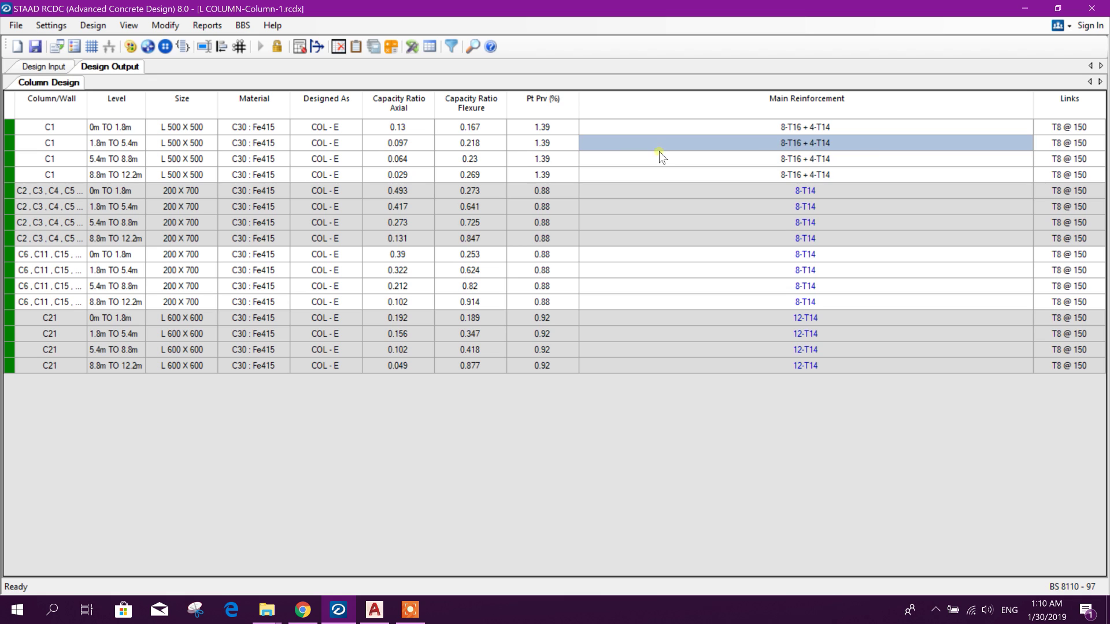
left_click(738, 175)
left_click(750, 139)
left_click(731, 127)
left_click(687, 141)
Redesign C1's 1.8m–5.4m section with 30 mm cover and accept it
right_click(56, 141)
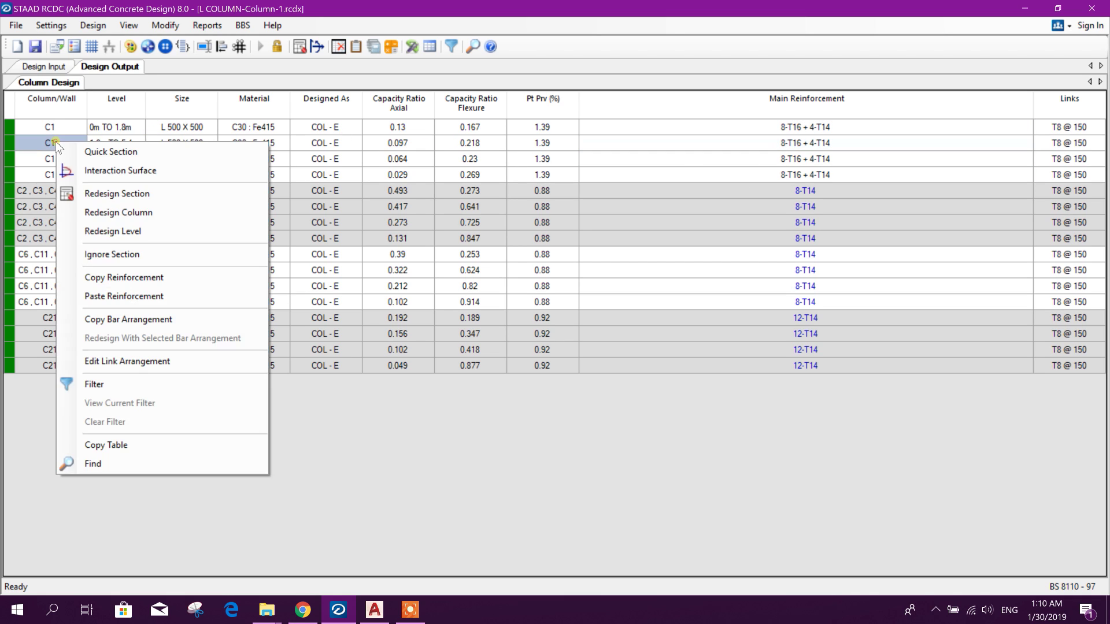
left_click(152, 196)
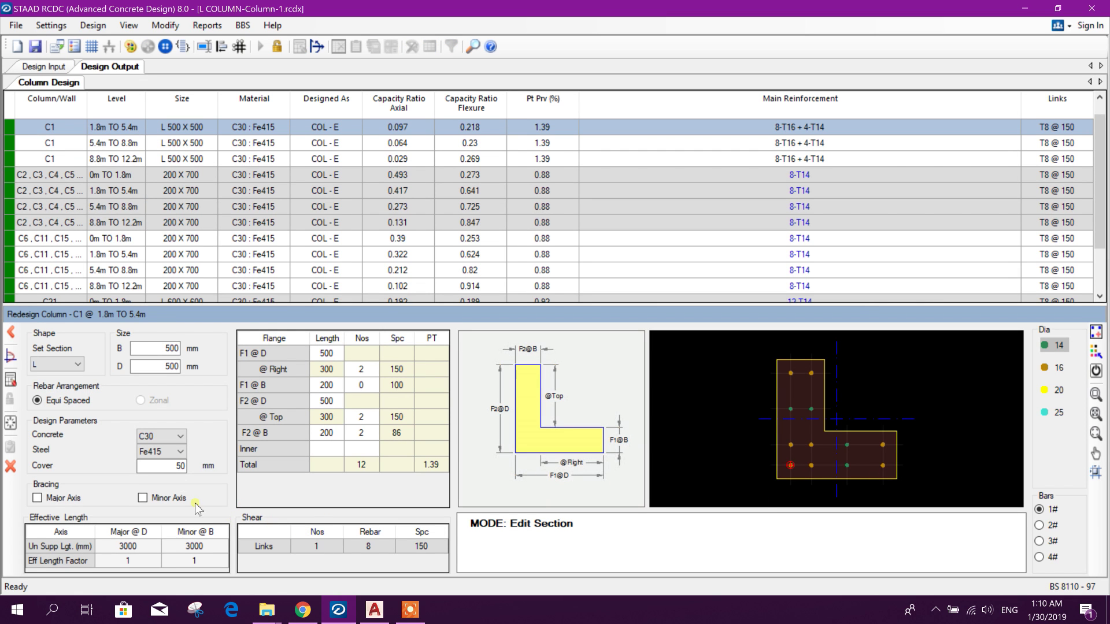
double_click(177, 466)
type("30")
left_click(152, 367)
left_click(10, 360)
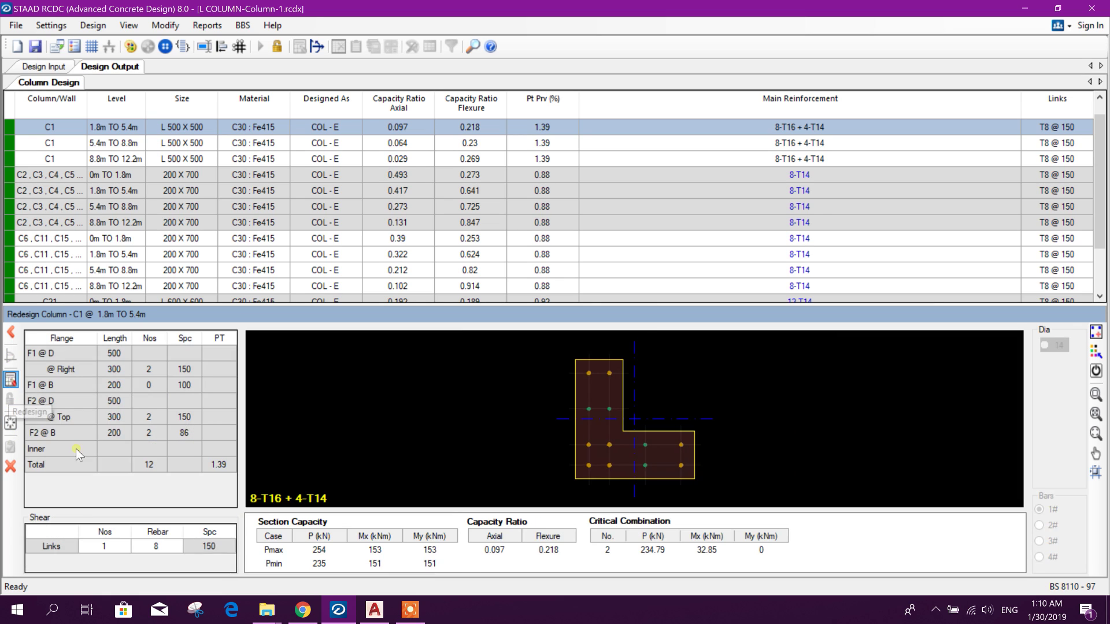
left_click(12, 446)
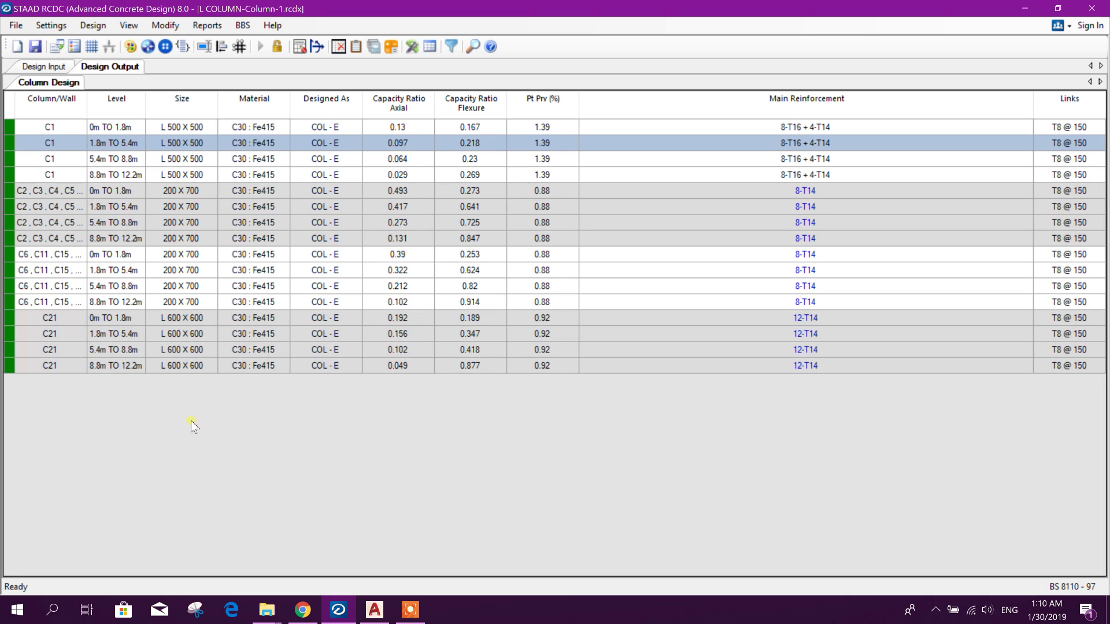
Reopen the 0m–1.8m section's redesign to check it, then close it
left_click(269, 127)
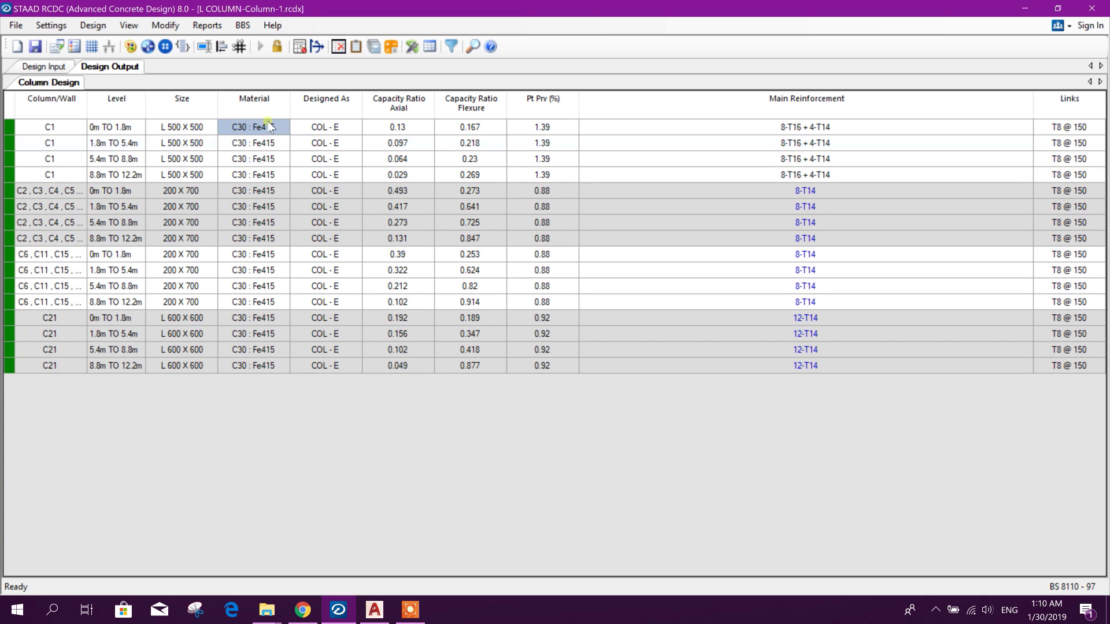
left_click(65, 123)
right_click(64, 123)
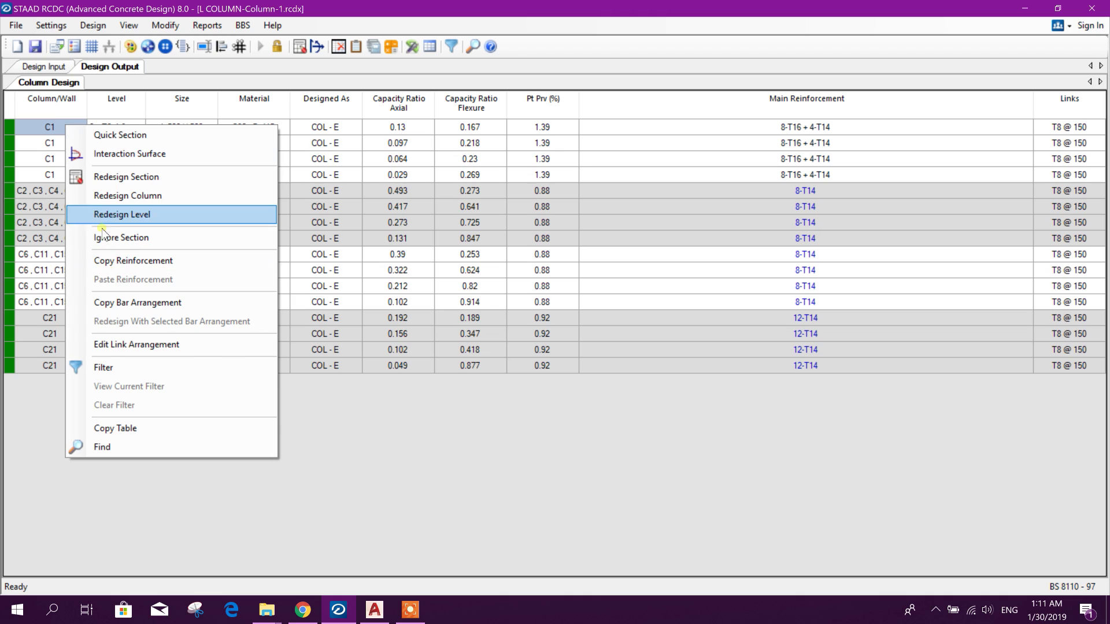
left_click(114, 177)
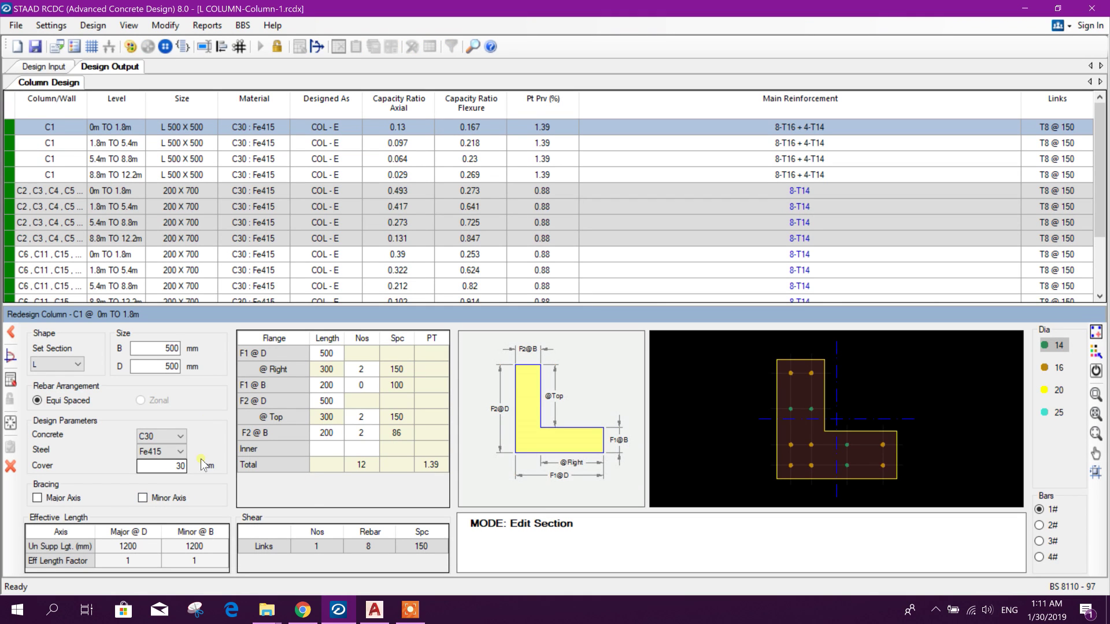
left_click(10, 466)
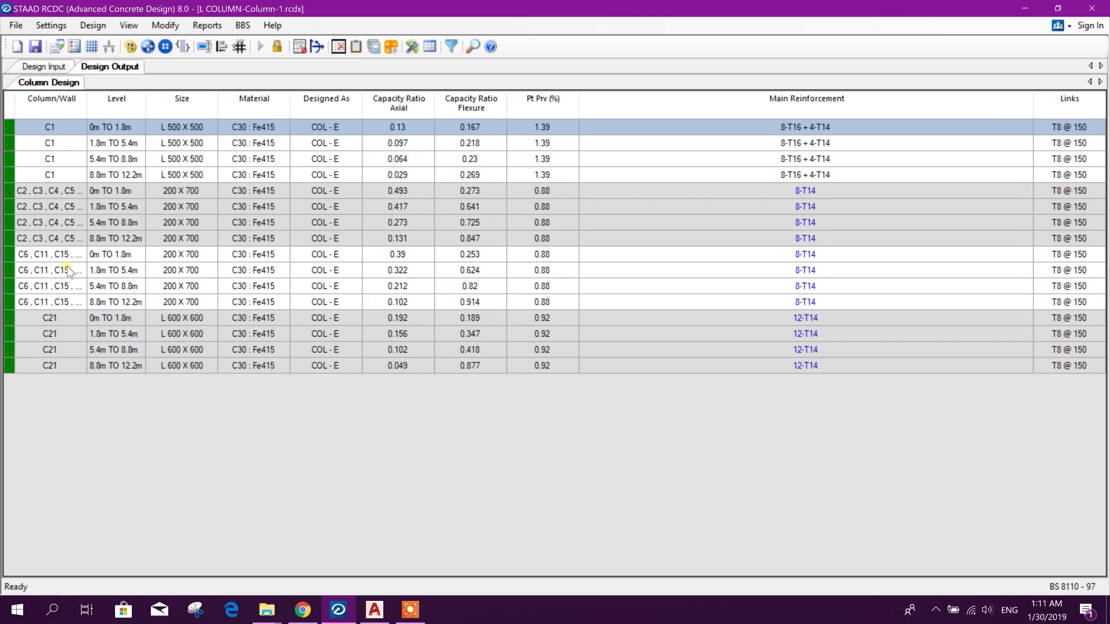
Redesign C1's 5.4m–8.8m section with 30 mm cover and accept it
left_click(51, 142)
left_click(51, 159)
right_click(118, 160)
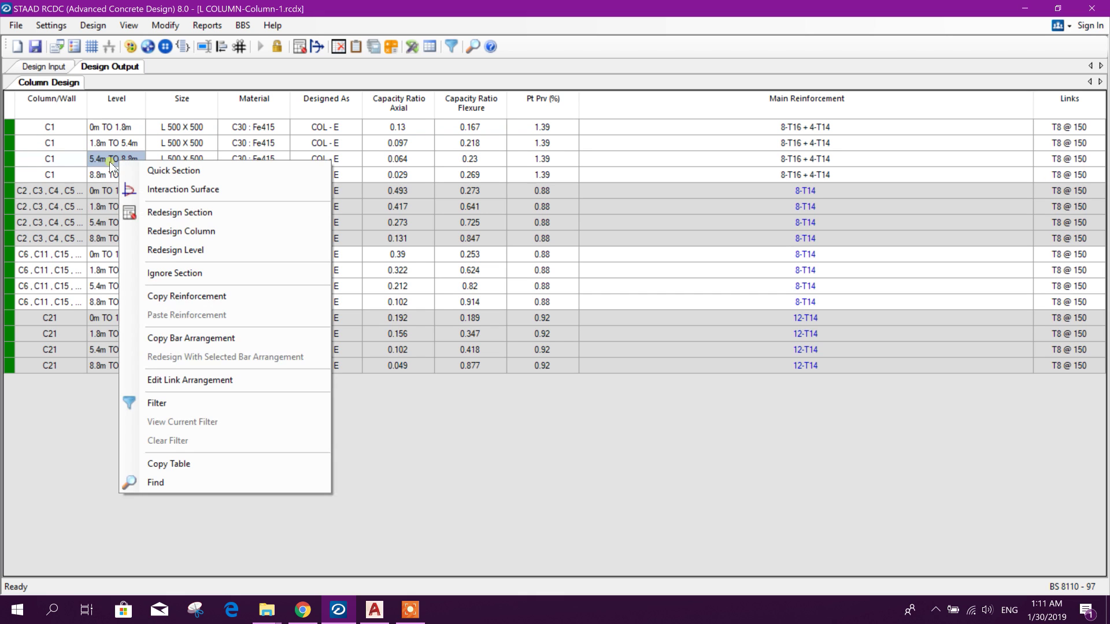
left_click(184, 212)
double_click(176, 465)
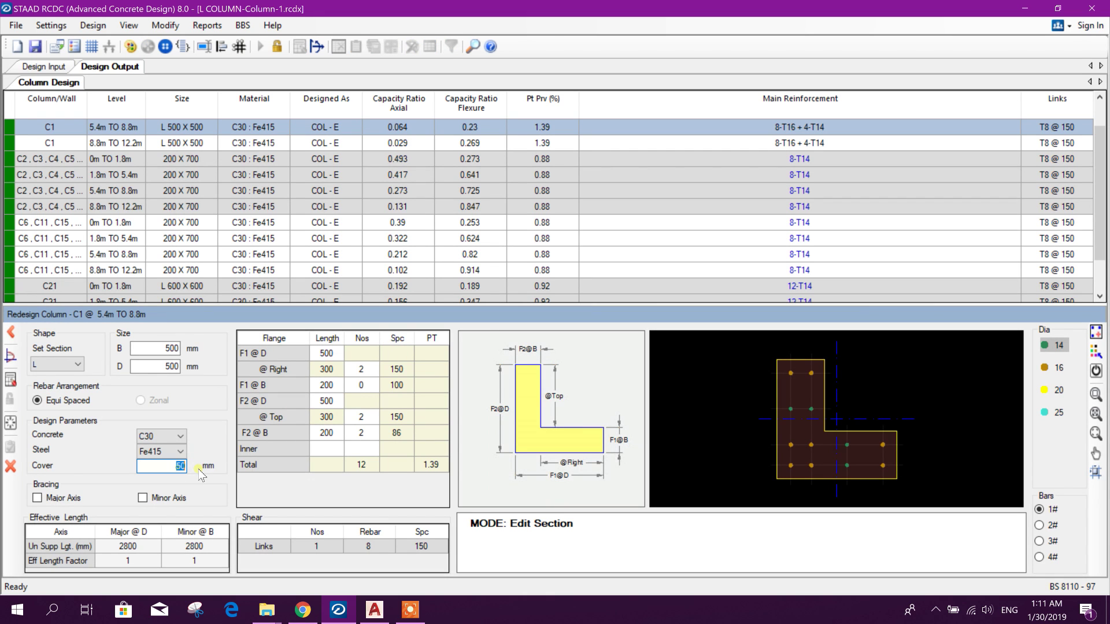
left_click(11, 380)
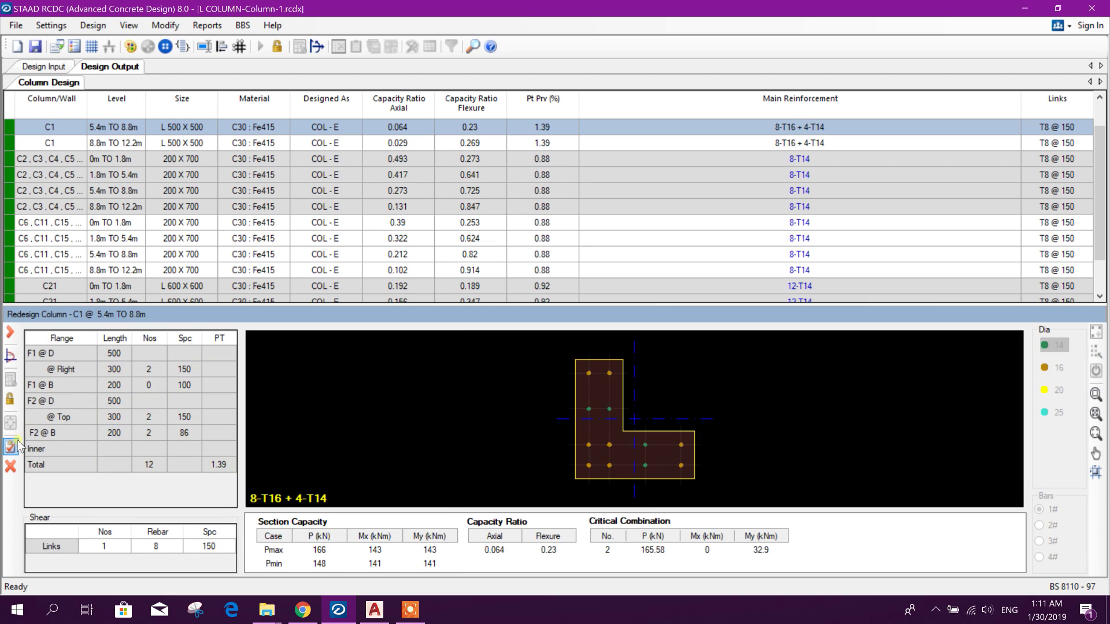
left_click(11, 446)
Redesign C1's 8.8m–12.2m section with 30 mm cover and accept it
left_click(74, 175)
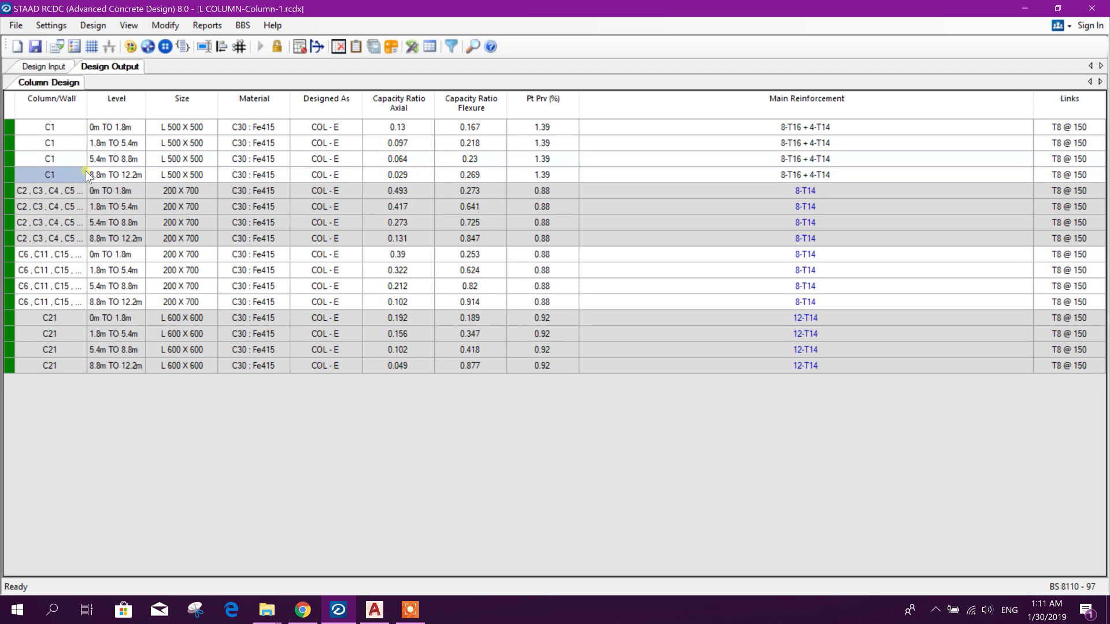
right_click(86, 172)
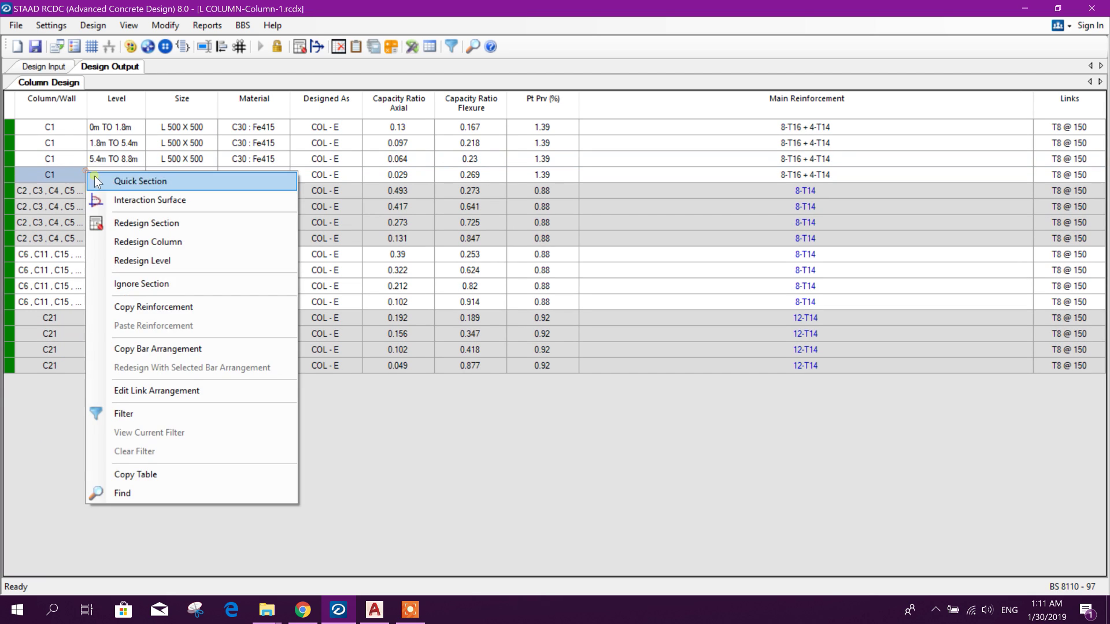
left_click(145, 227)
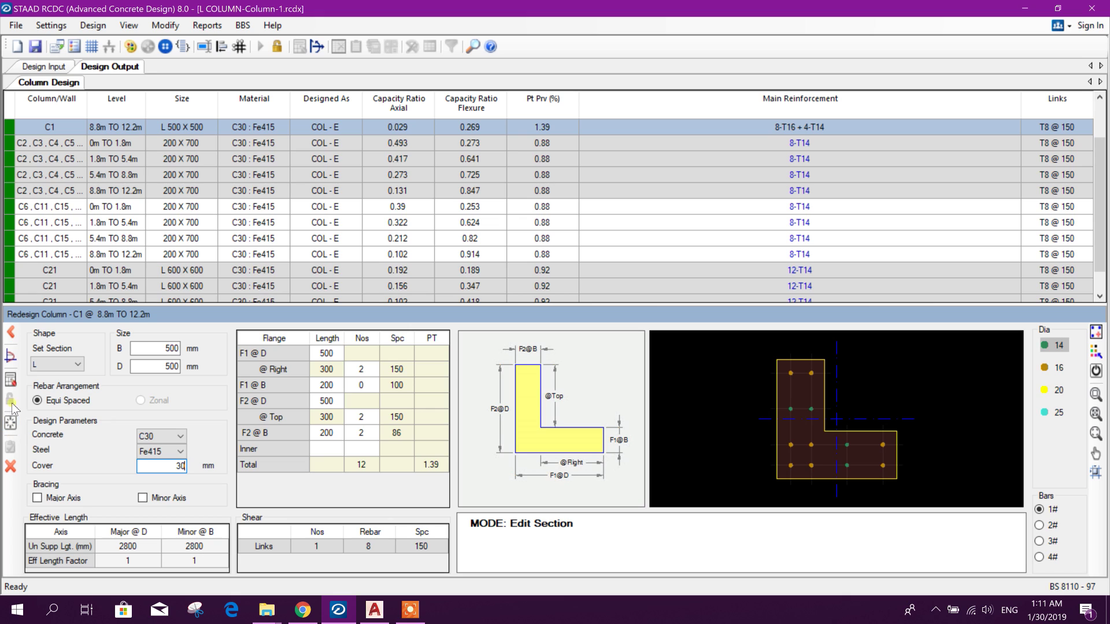
left_click(11, 446)
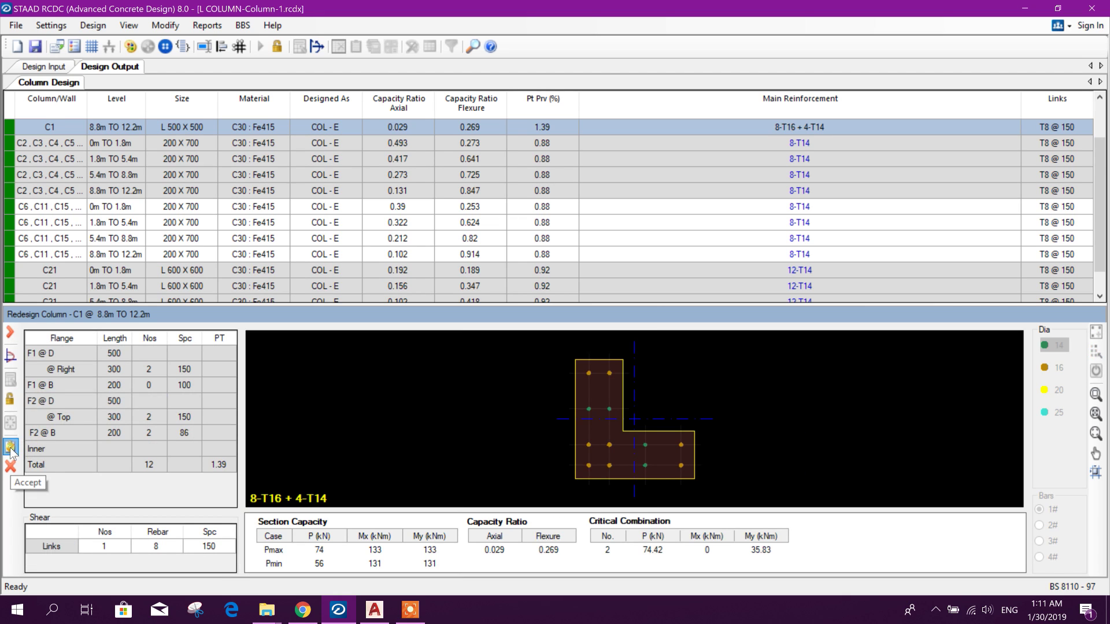
left_click(10, 466)
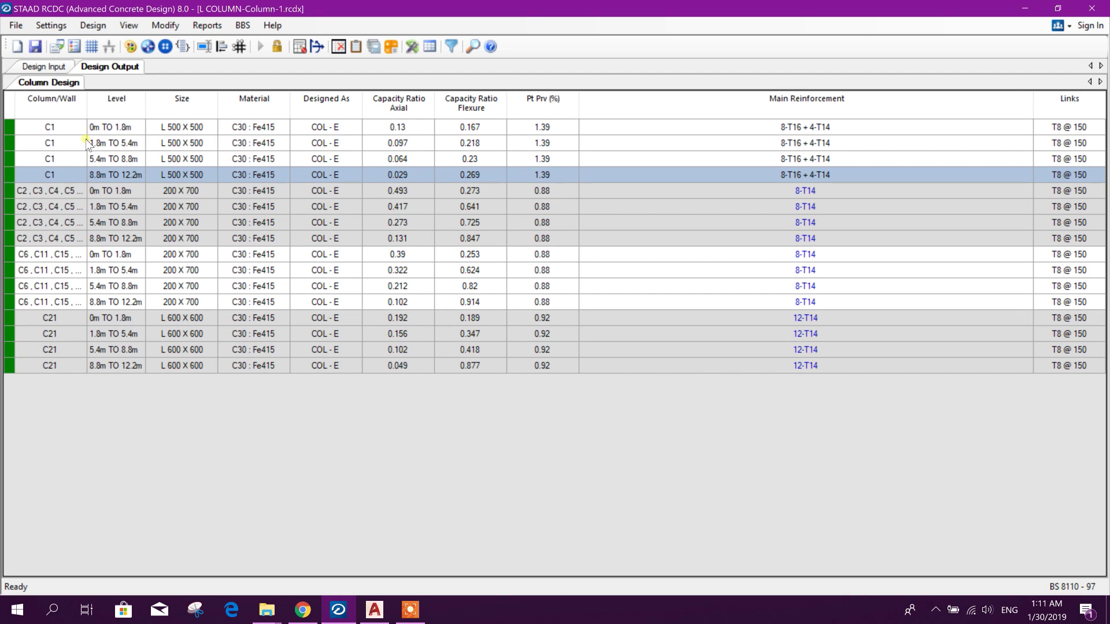
left_click(68, 130)
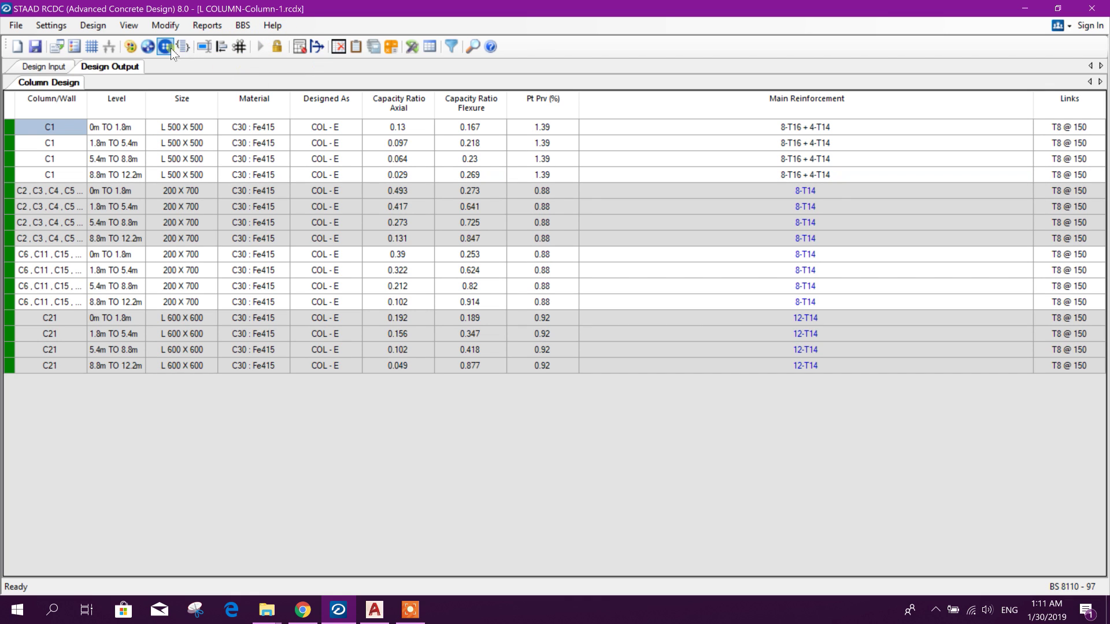
Generate column C1's detailed drawing and zoom in on the 8-T16 + 4-T14 L-section
left_click(429, 46)
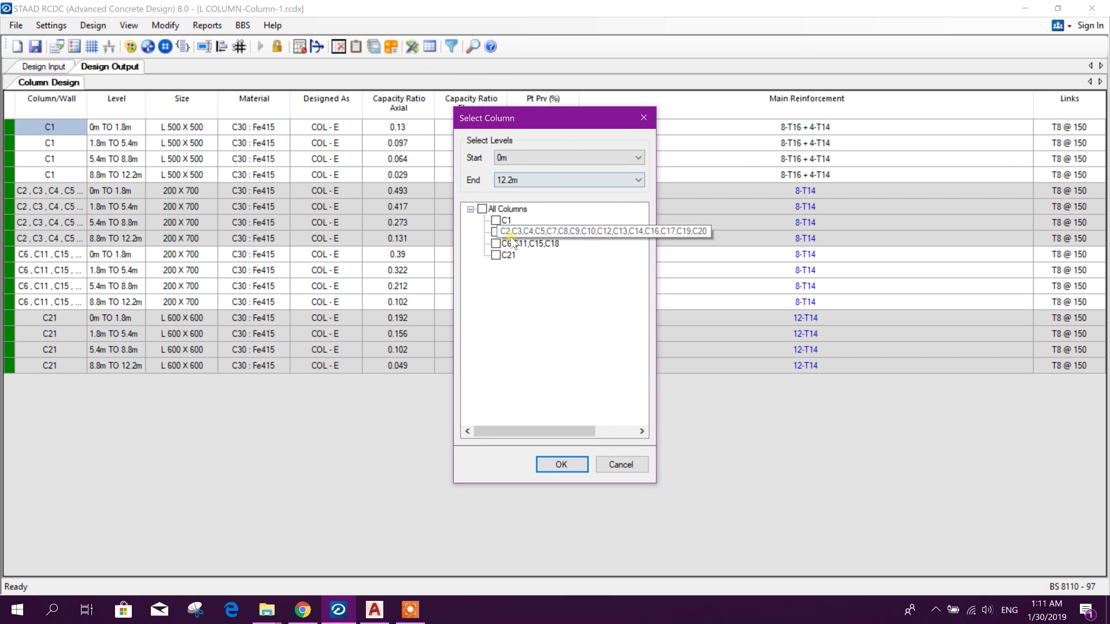
left_click(496, 231)
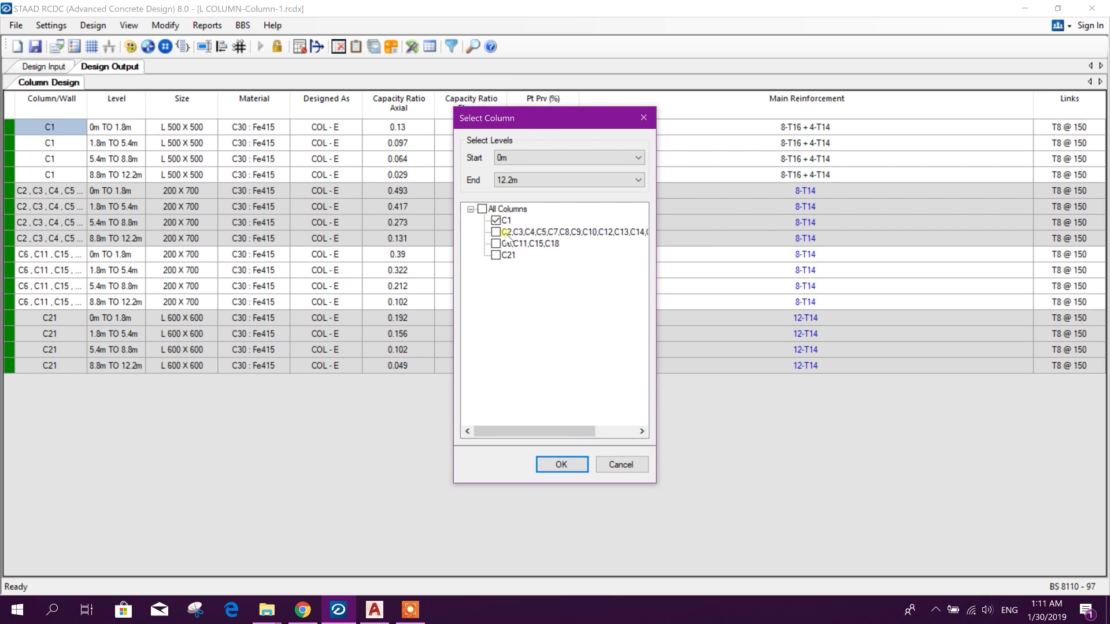
left_click(564, 465)
scroll(601, 159, "up", 5)
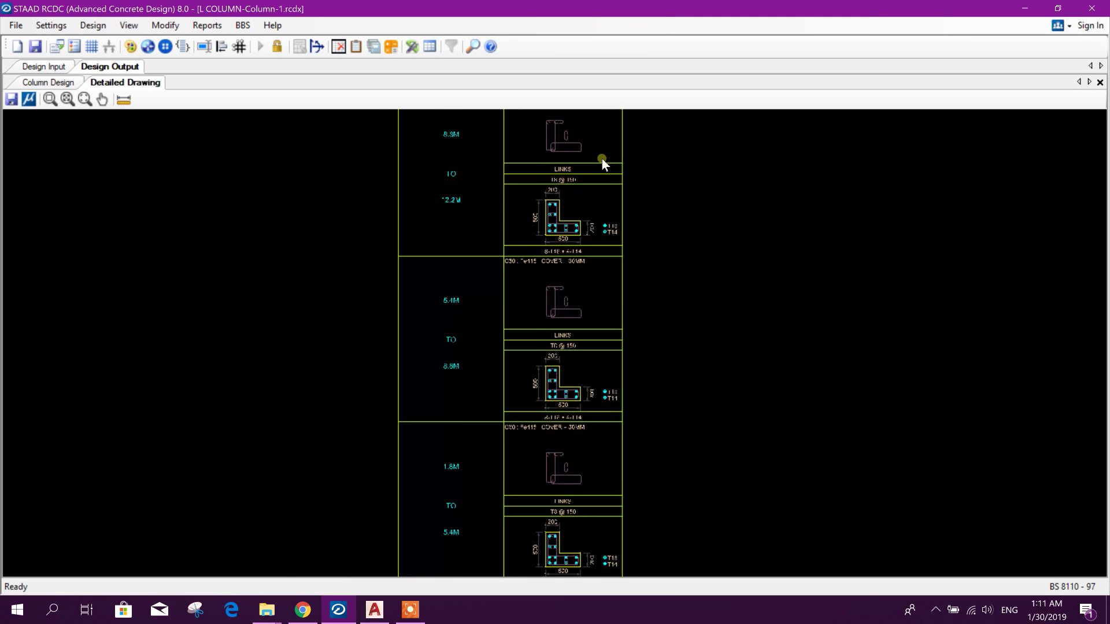
scroll(547, 233, "up", 2)
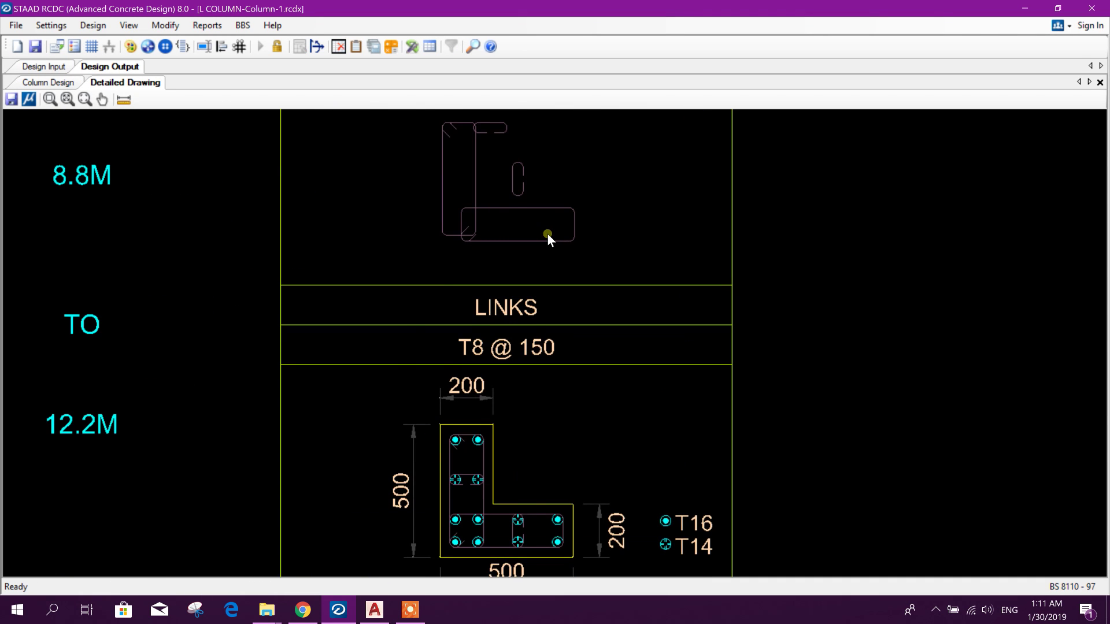
scroll(445, 365, "down", 2)
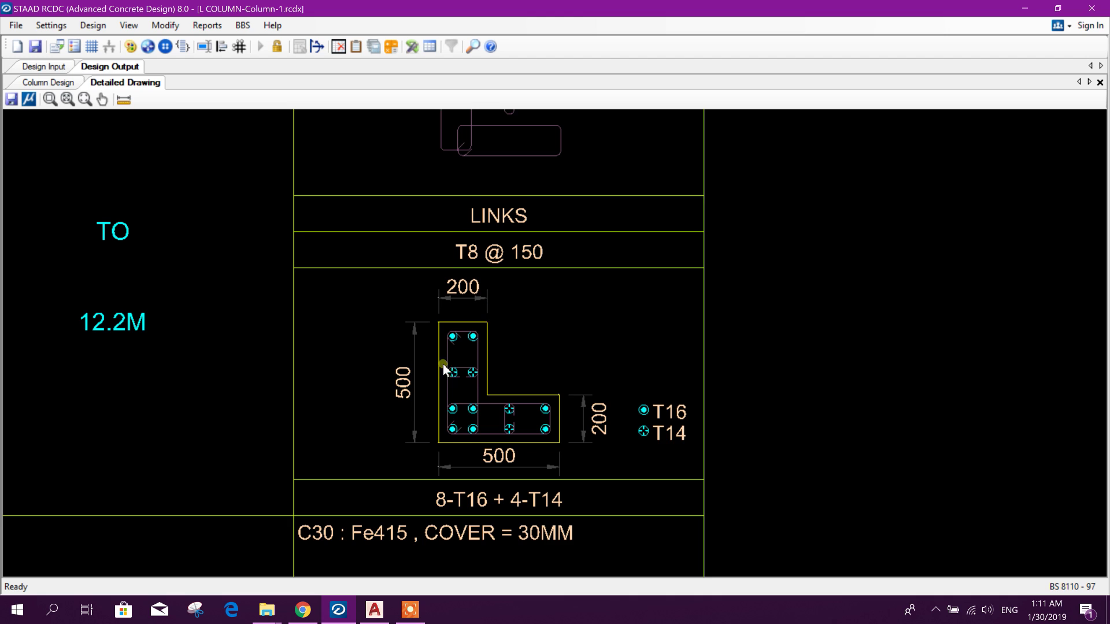
scroll(595, 422, "up", 1)
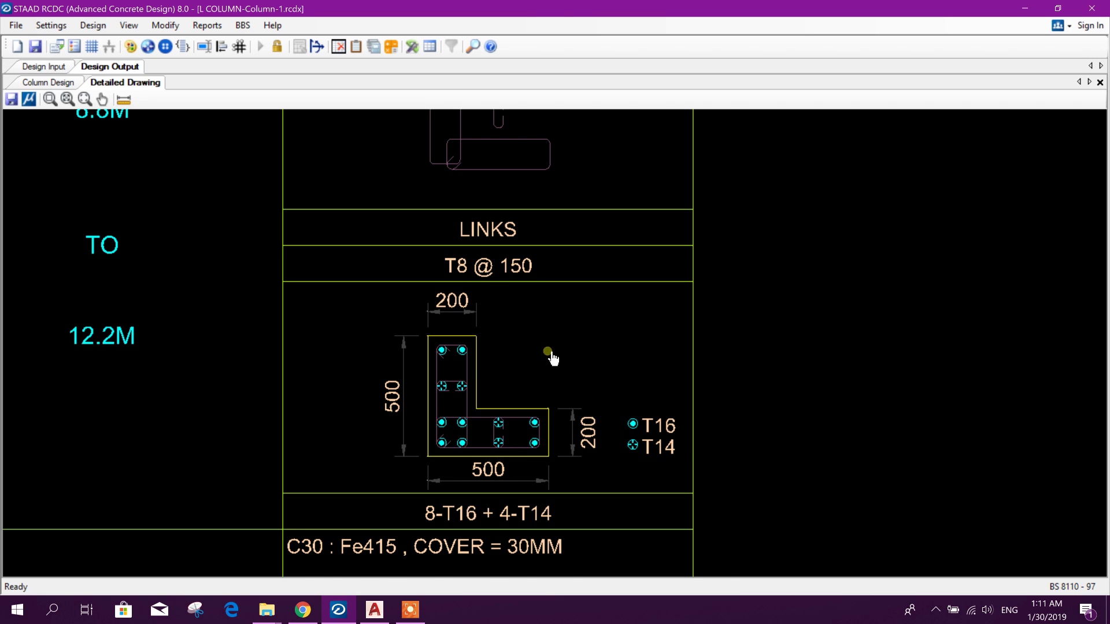
scroll(547, 358, "down", 3)
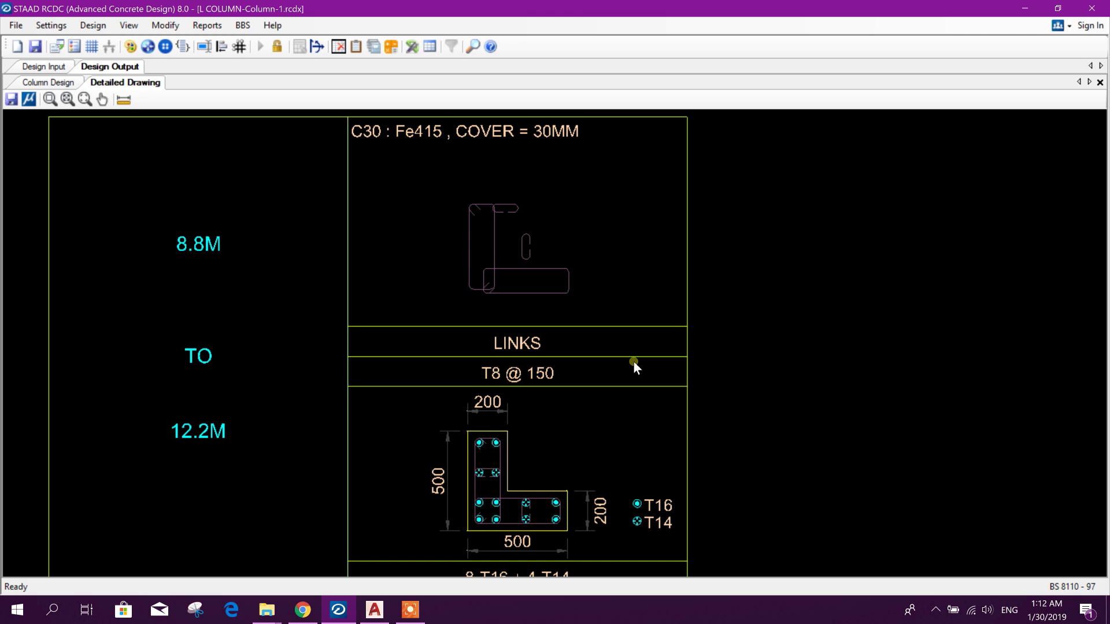
left_click(410, 608)
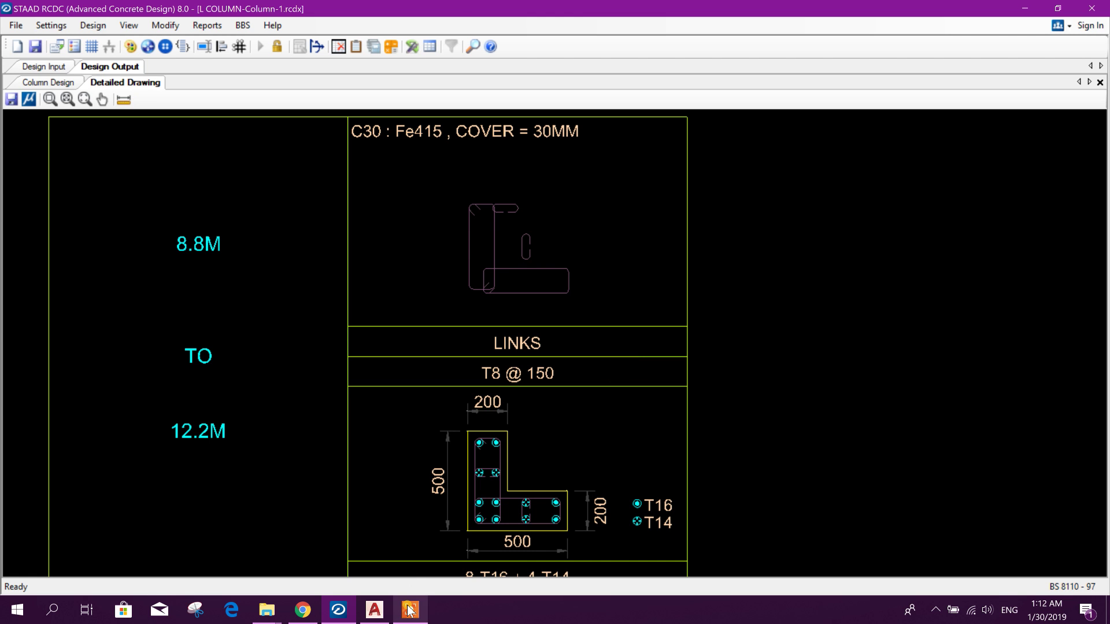